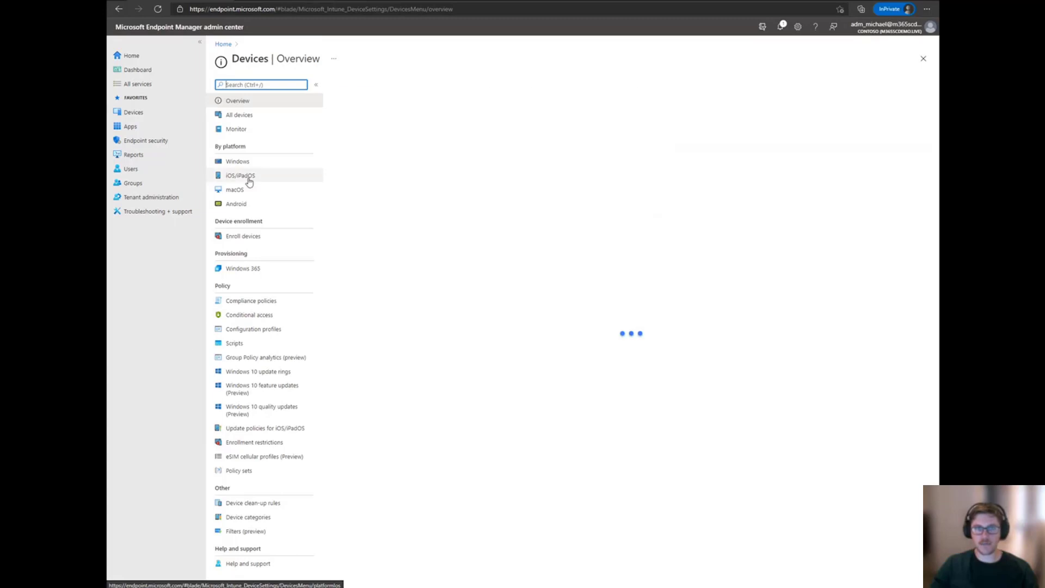
# Step: Open the Apple MDM Push certificate configuration under iOS/iPadOS enrollment
pyautogui.click(246, 175)
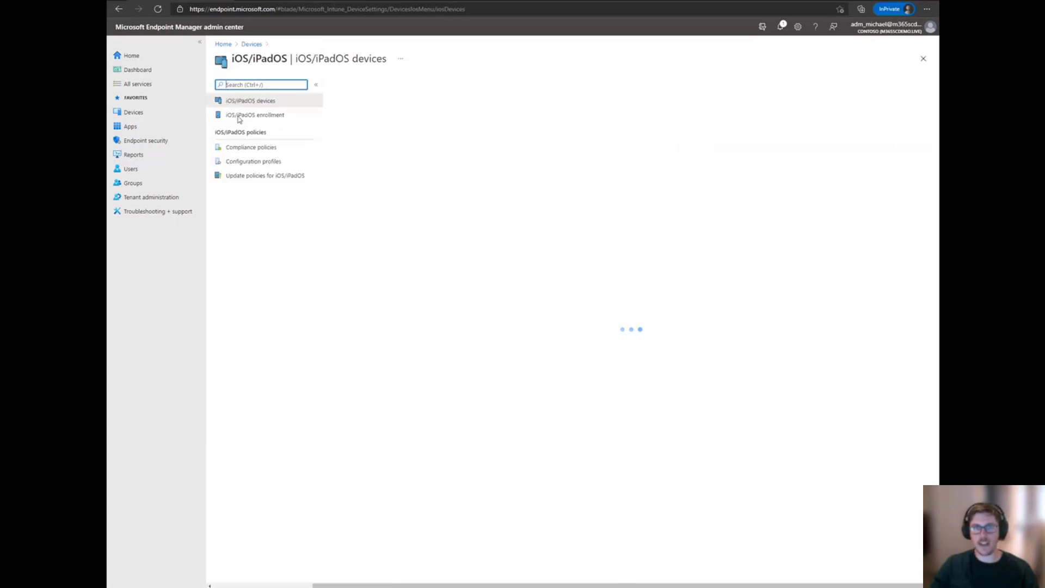
pyautogui.click(264, 115)
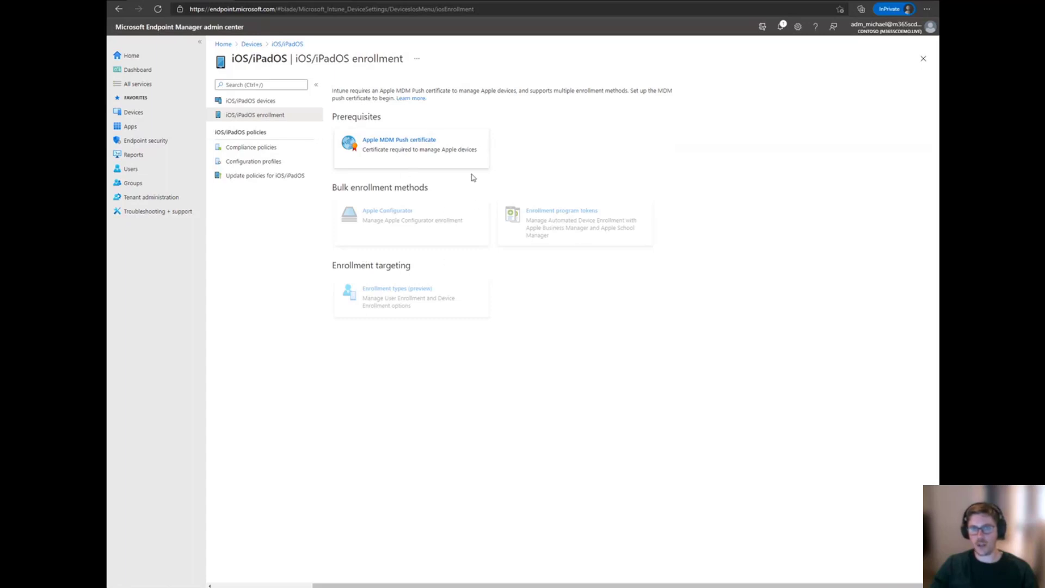
pyautogui.click(409, 149)
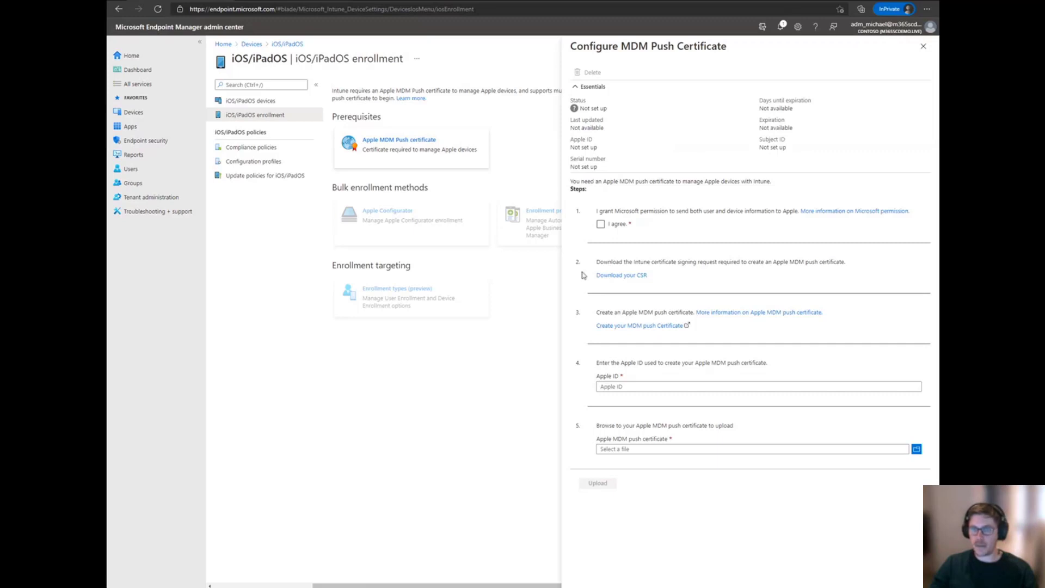
# Step: Agree to let Microsoft send user and device information to Apple, and download the Intune certificate signing request
pyautogui.click(601, 224)
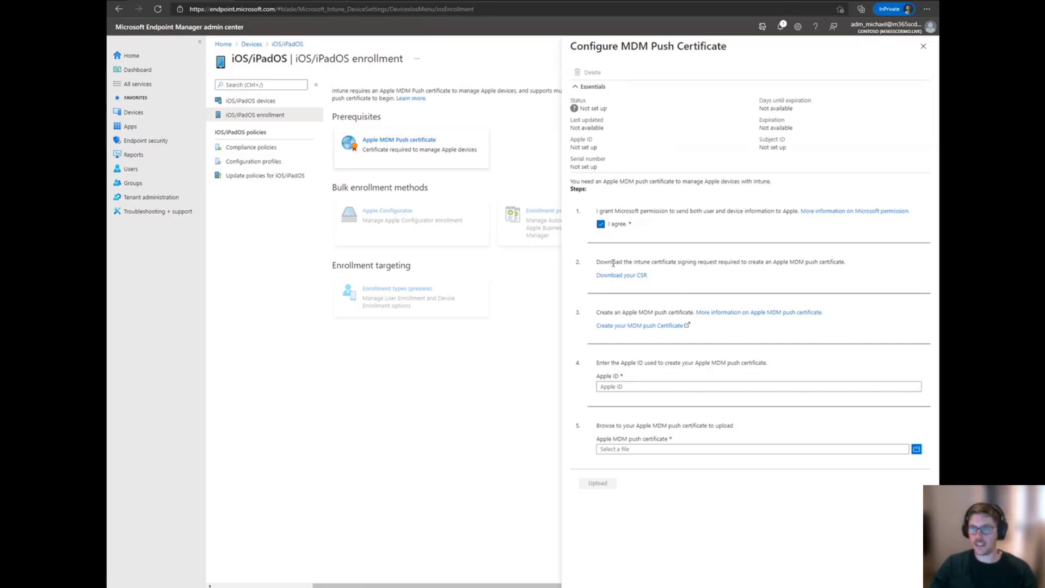
pyautogui.click(646, 277)
# Step: Go to the Apple Push Certificates Portal, start creating a certificate and accept the terms of use
pyautogui.click(661, 329)
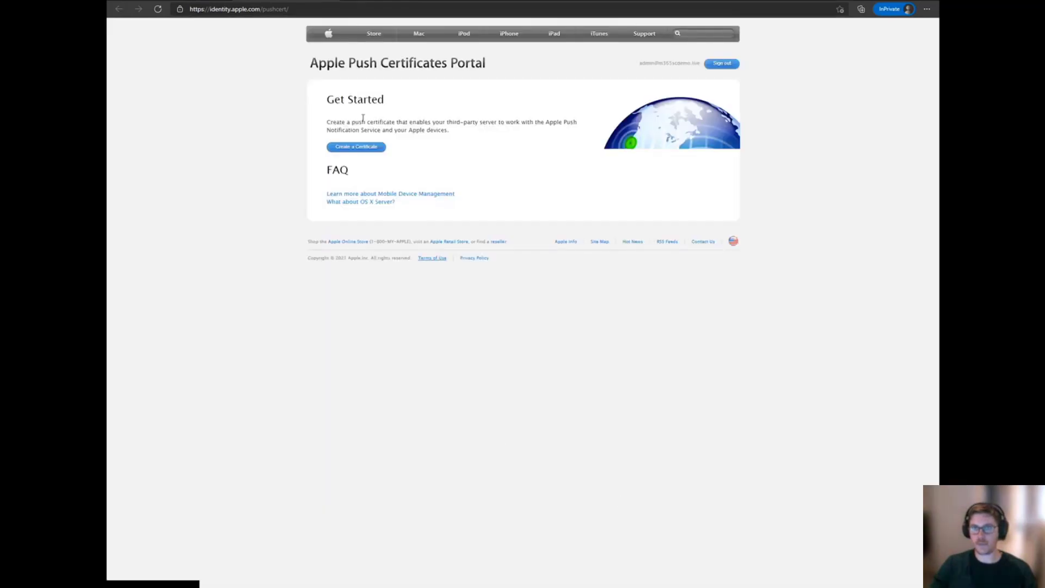
pyautogui.click(356, 147)
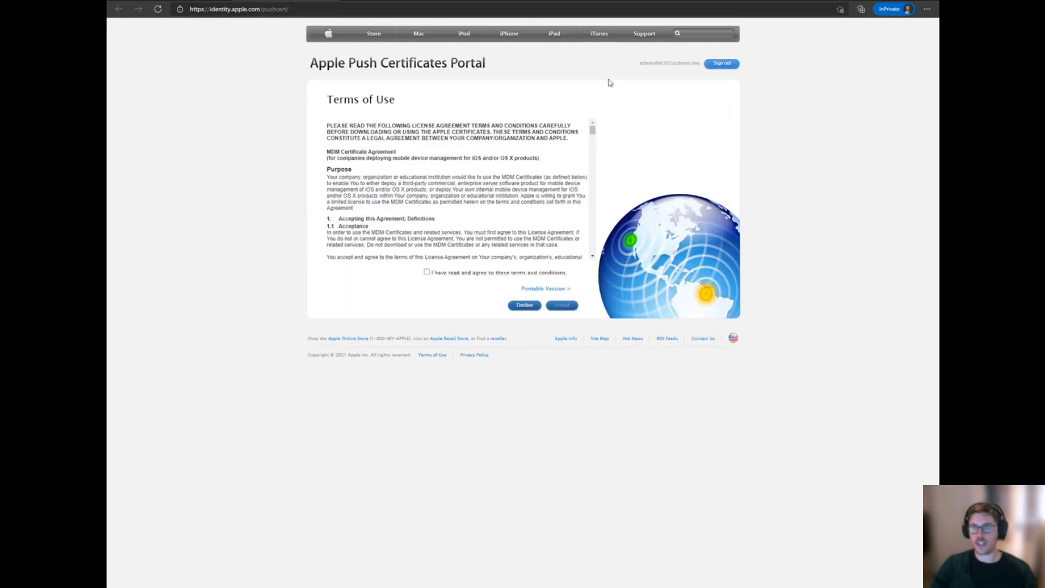
pyautogui.moveTo(631, 65); pyautogui.dragTo(565, 72)
pyautogui.click(427, 271)
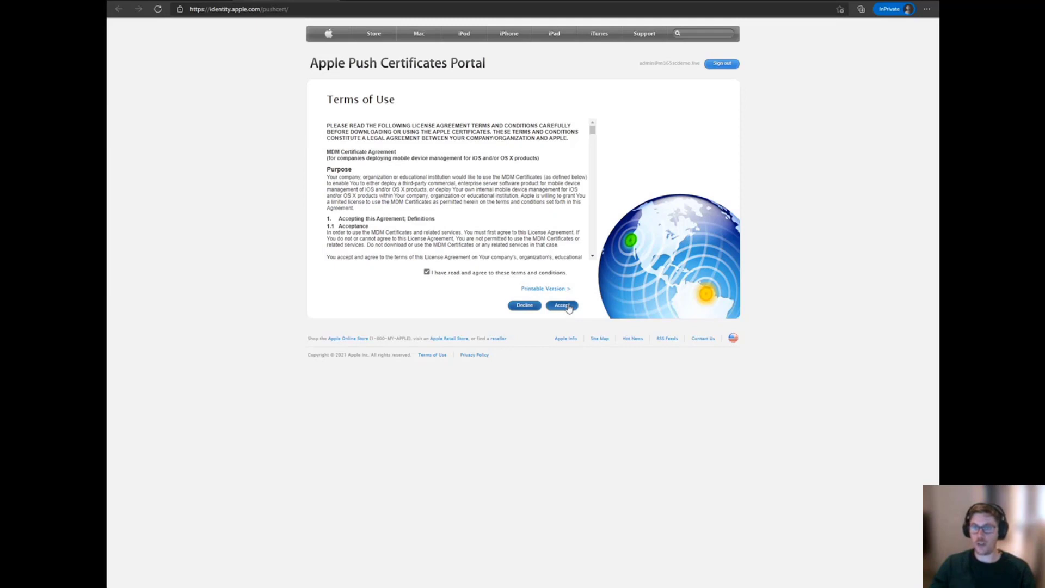
pyautogui.click(568, 308)
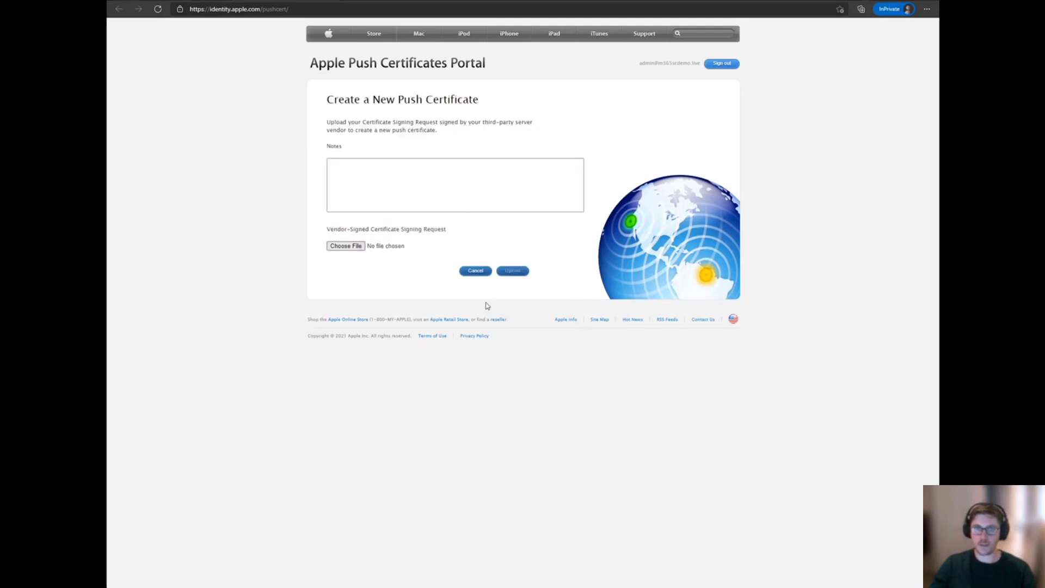
# Step: Create the push certificate by uploading IntuneCSR.csr from the Downloads folder, and download the resulting certificate
pyautogui.click(346, 246)
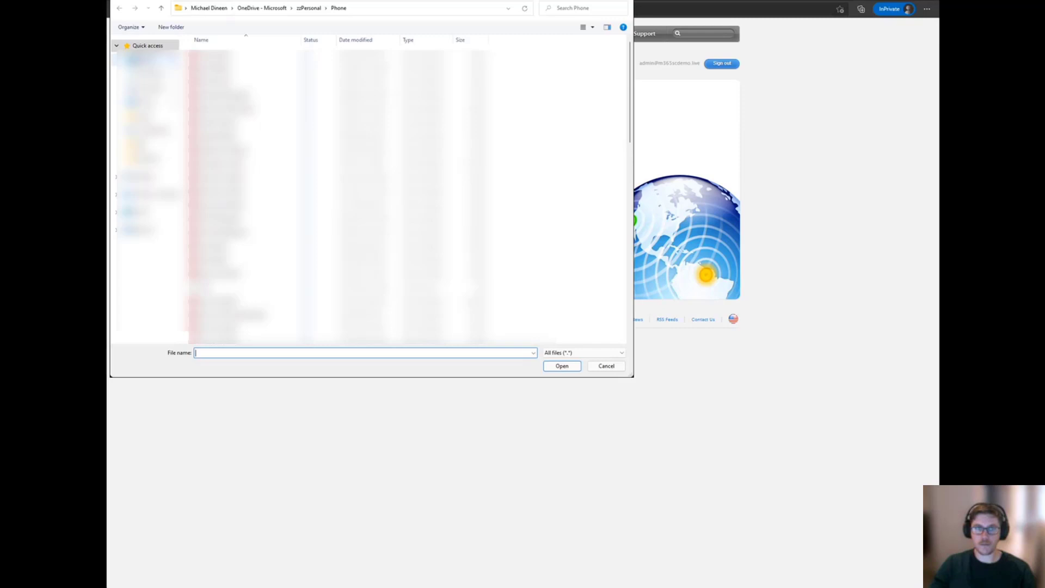
pyautogui.click(146, 74)
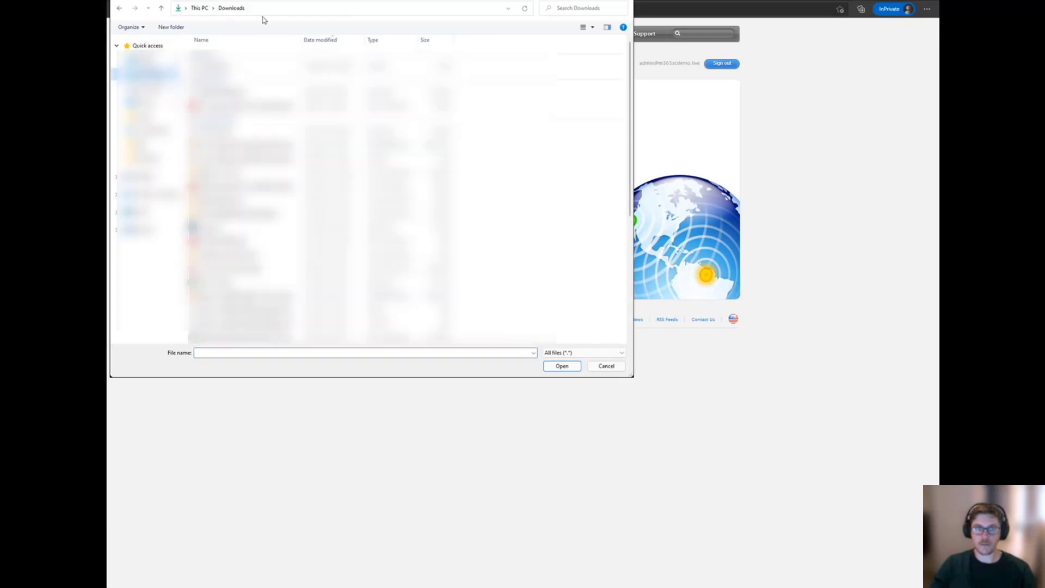
pyautogui.doubleClick(246, 65)
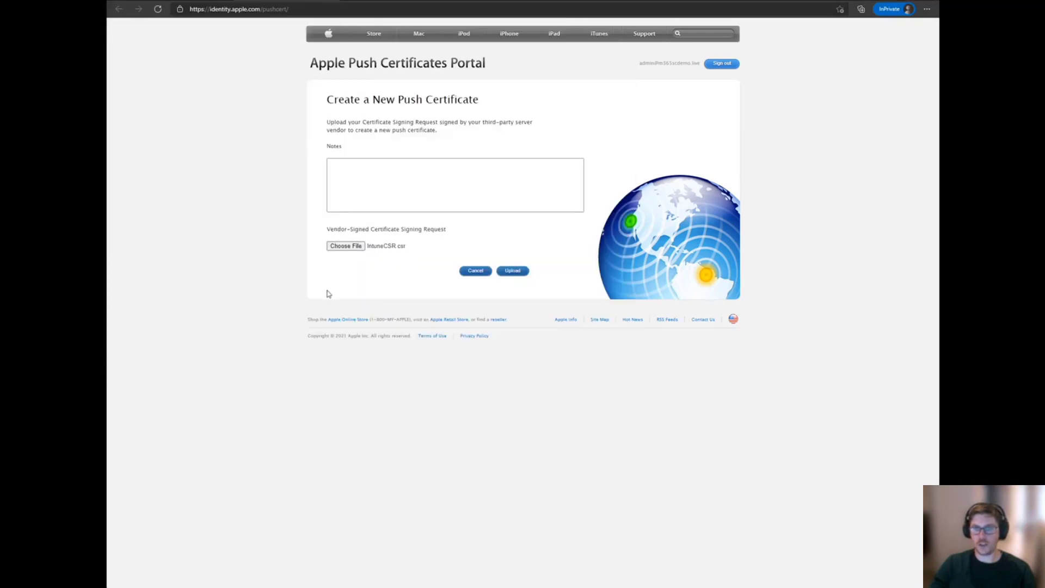
pyautogui.click(524, 276)
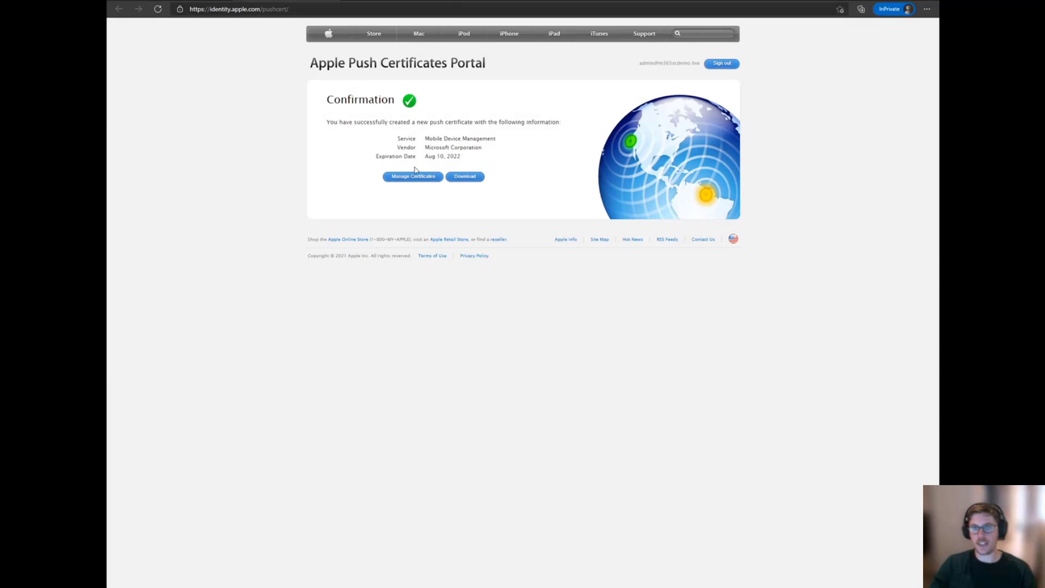
pyautogui.click(473, 180)
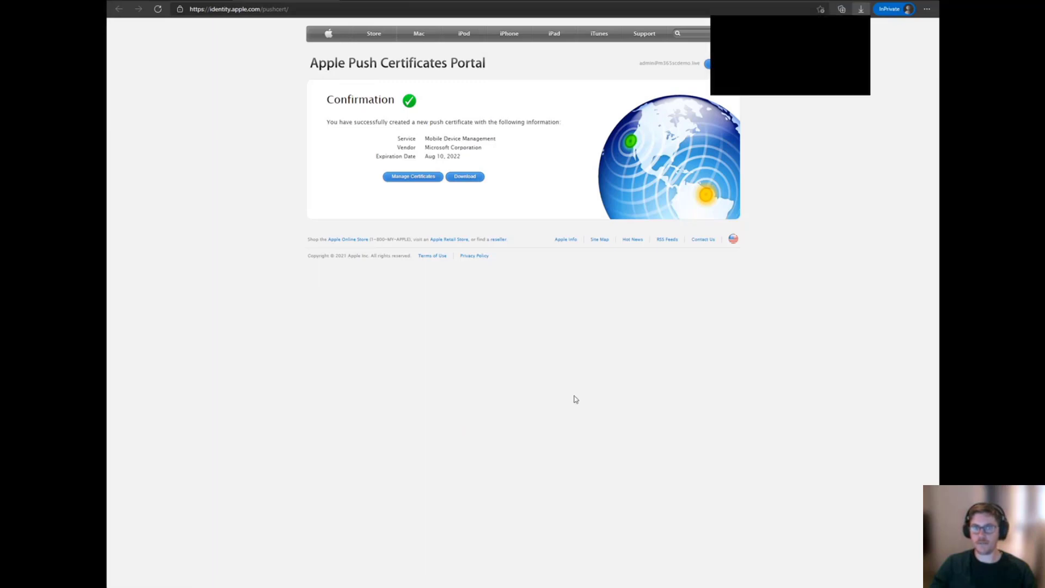
# Step: Copy the signed-in Apple ID from the Apple portal into the Apple ID field of Intune's MDM push certificate configuration
pyautogui.click(193, 0)
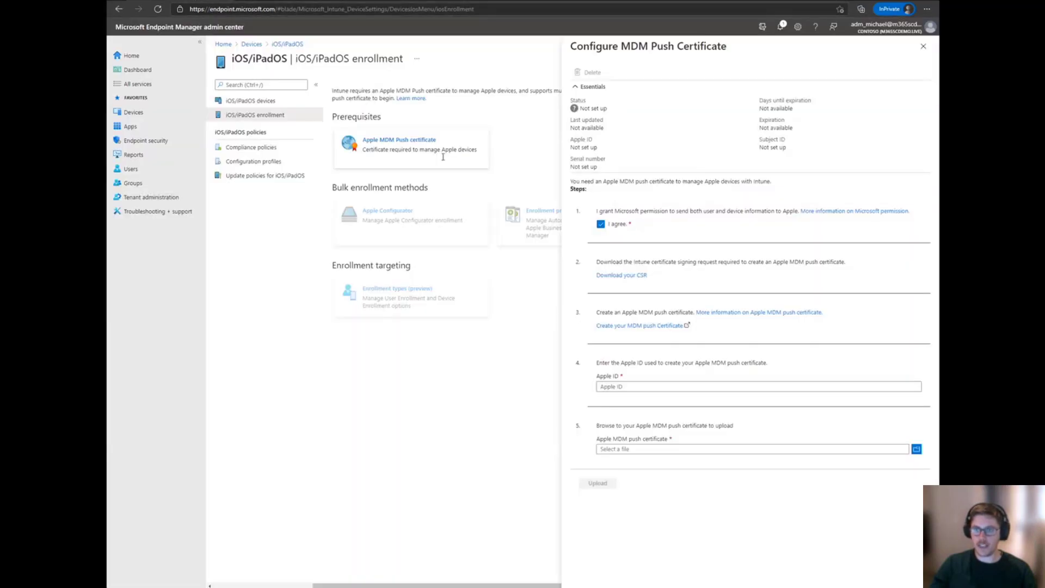
pyautogui.click(648, 387)
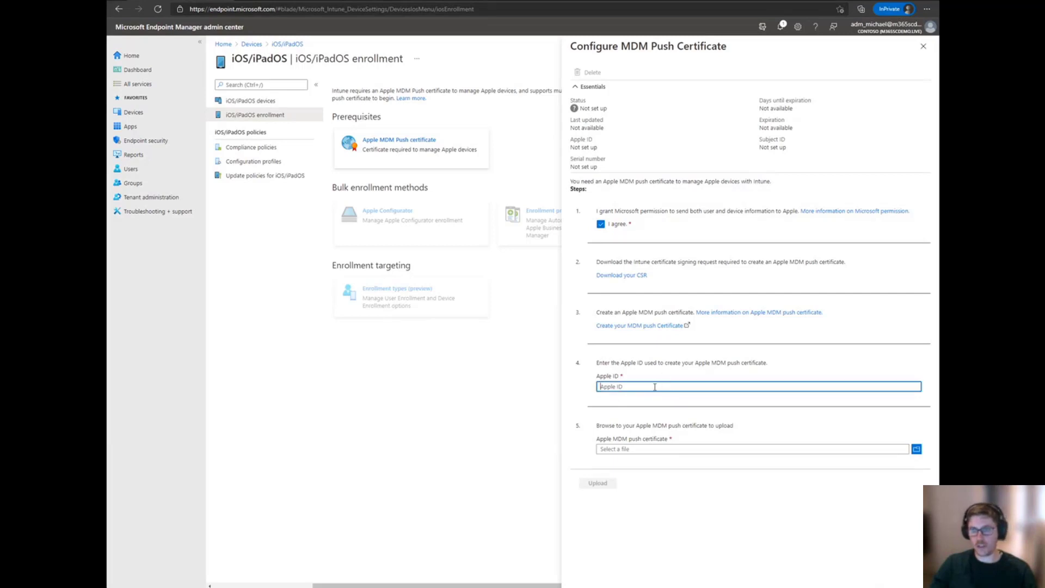
pyautogui.click(286, 0)
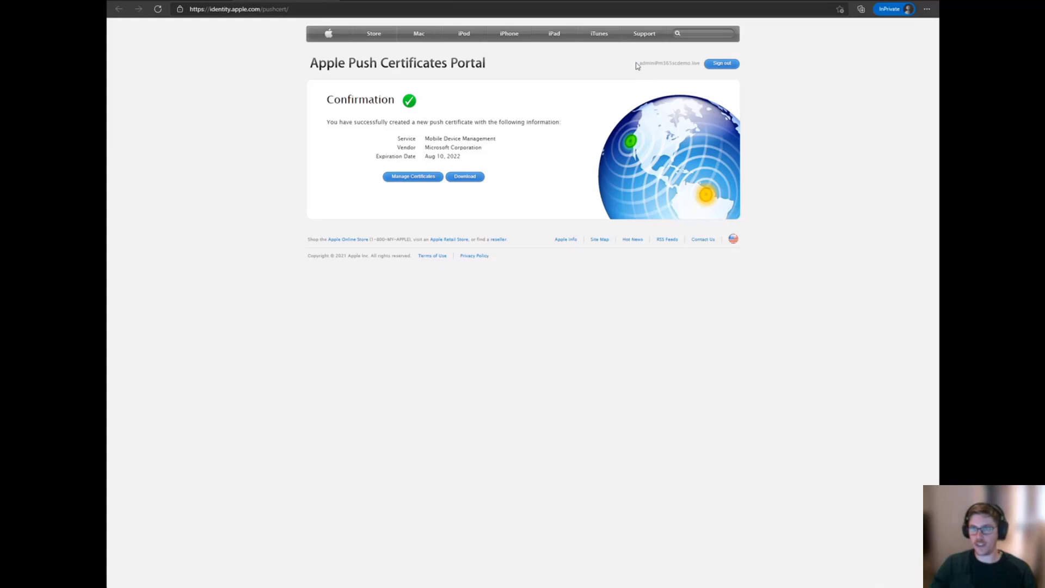
pyautogui.moveTo(636, 63)
pyautogui.mouseDown()
pyautogui.moveTo(695, 67)
pyautogui.moveTo(641, 61)
pyautogui.mouseUp()
pyautogui.click(699, 65)
pyautogui.hotkey('ctrl', 'c')
pyautogui.click(206, 0)
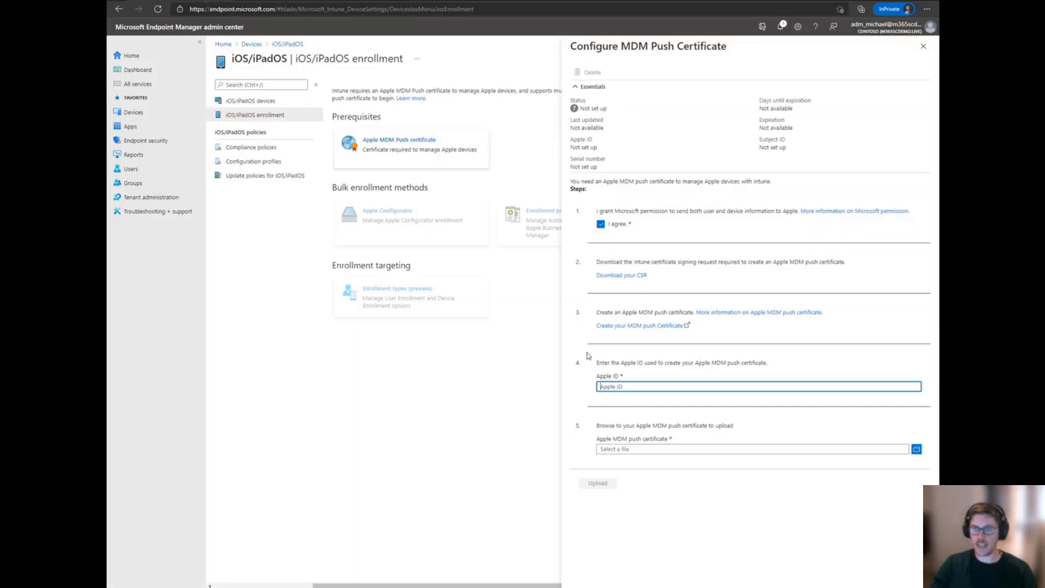
pyautogui.click(631, 387)
pyautogui.hotkey('ctrl', 'v')
pyautogui.click(707, 500)
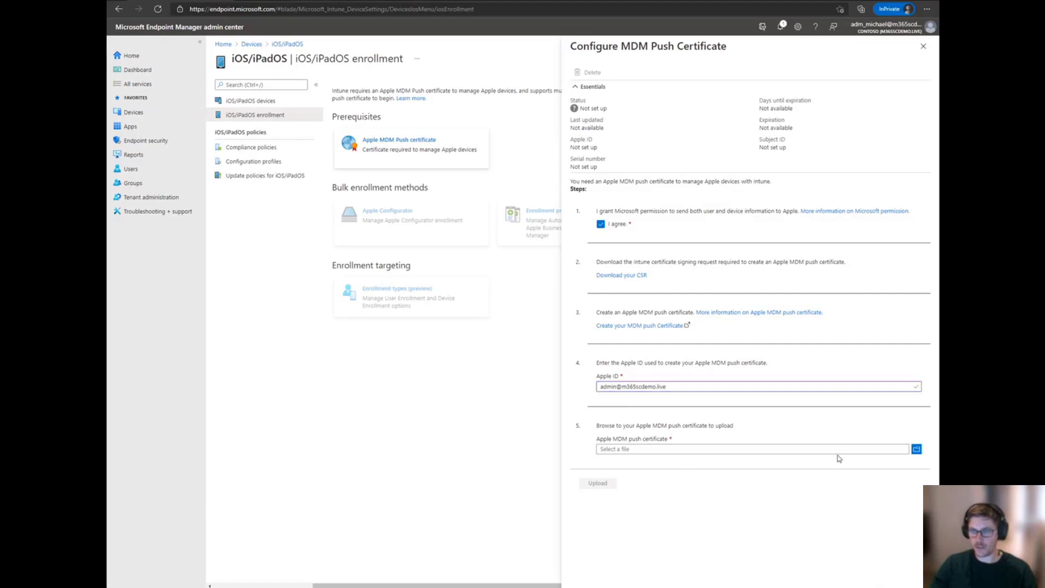
# Step: Upload the MDM_ Microsoft Corporation_Certificate.pem file as the Apple MDM push certificate and close the configuration pane
pyautogui.click(917, 450)
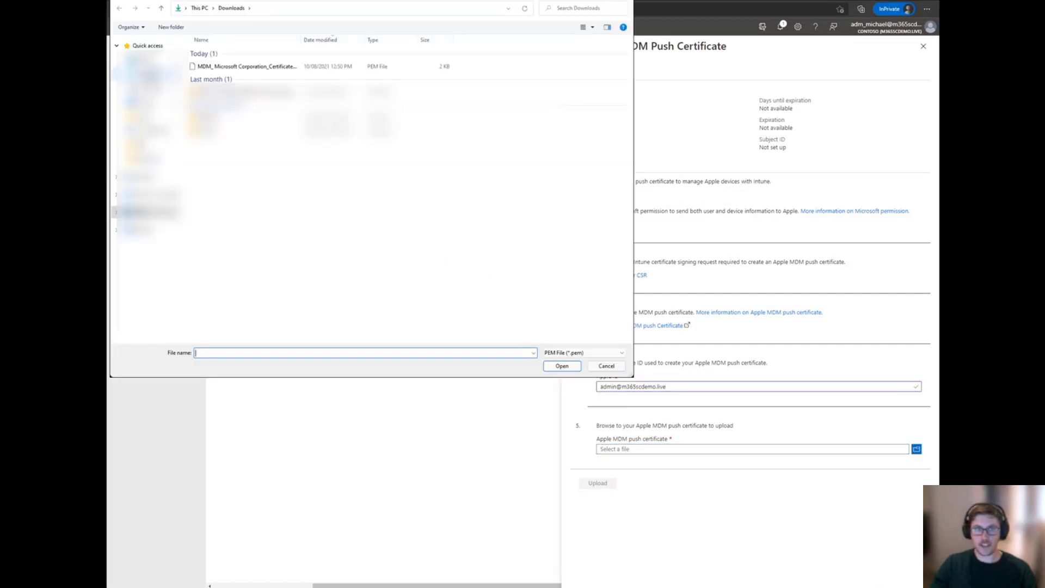
pyautogui.doubleClick(248, 66)
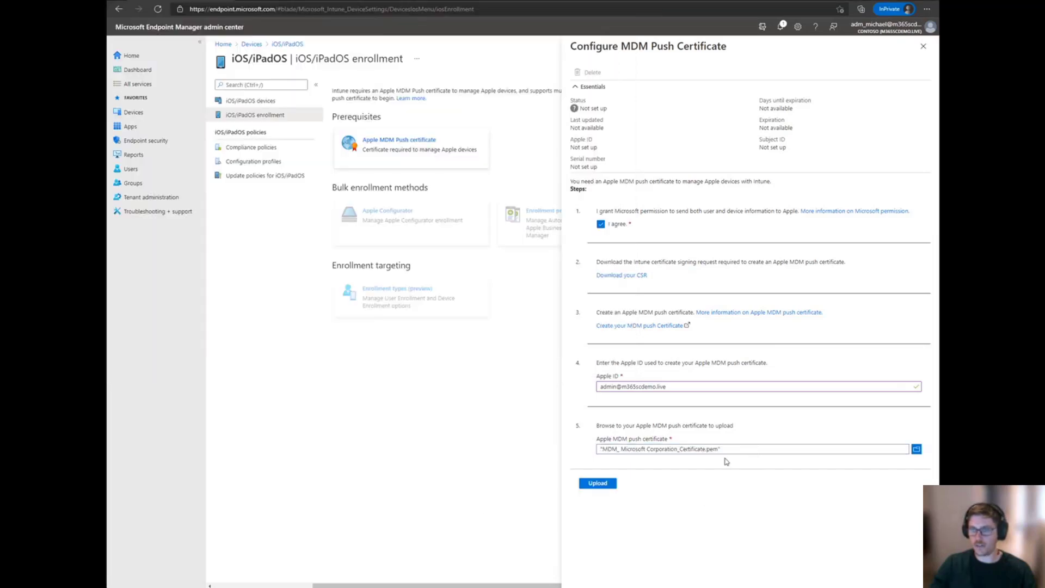
pyautogui.click(598, 483)
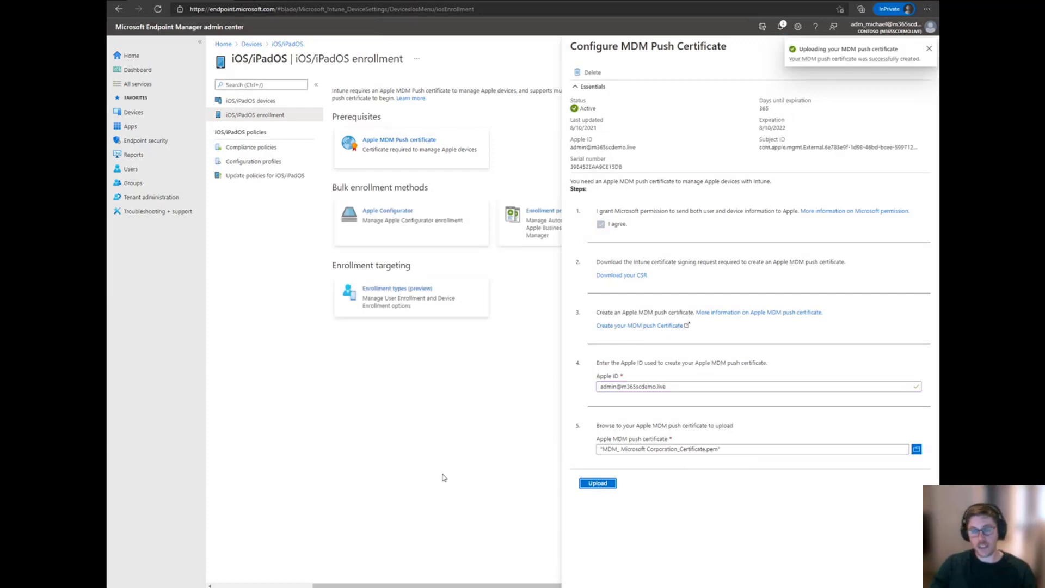
pyautogui.click(928, 49)
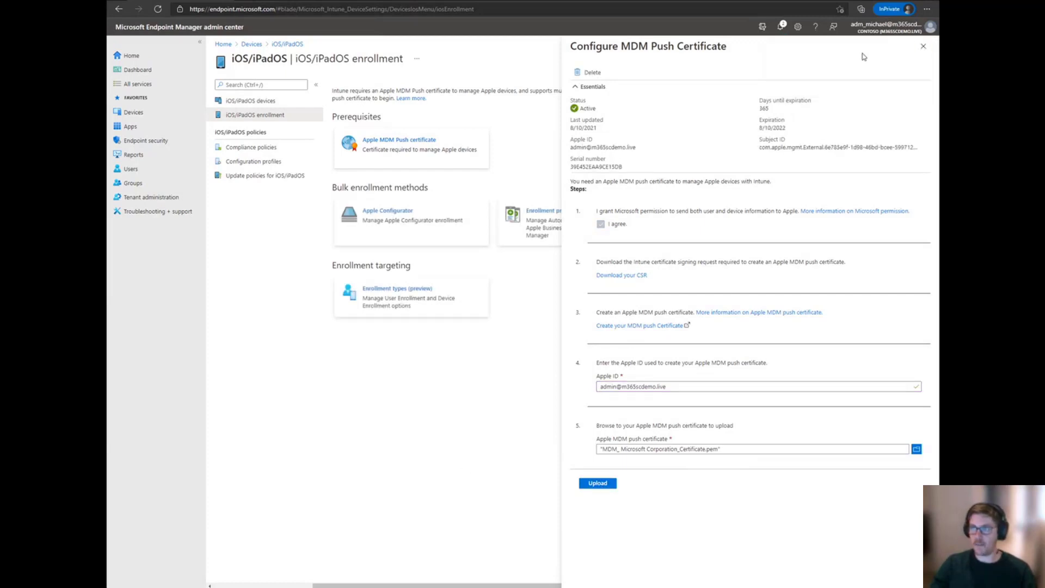
pyautogui.click(923, 48)
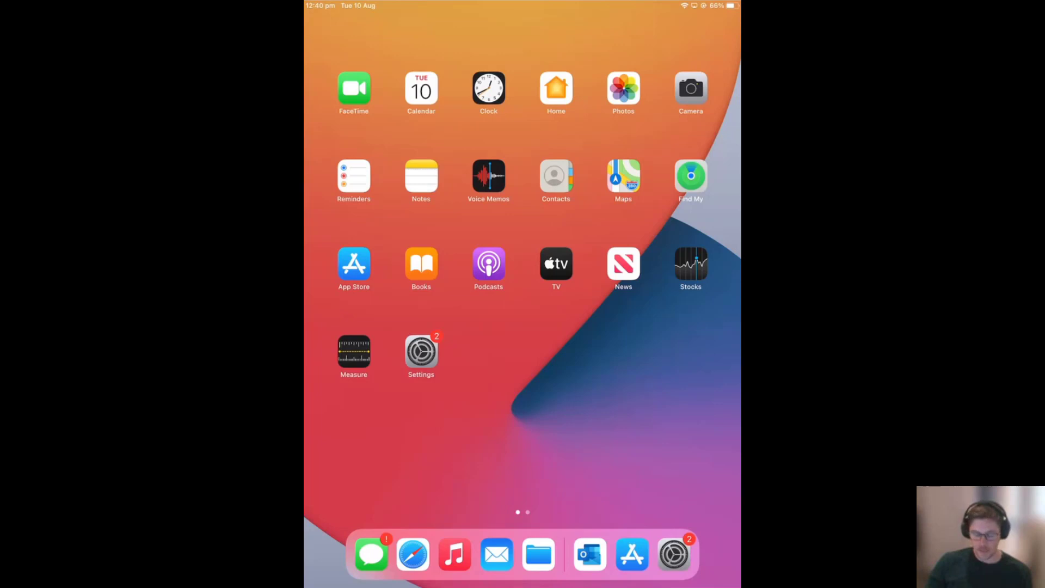
# Step: On the iPad, open Safari and go to portal.office.com
pyautogui.click(413, 554)
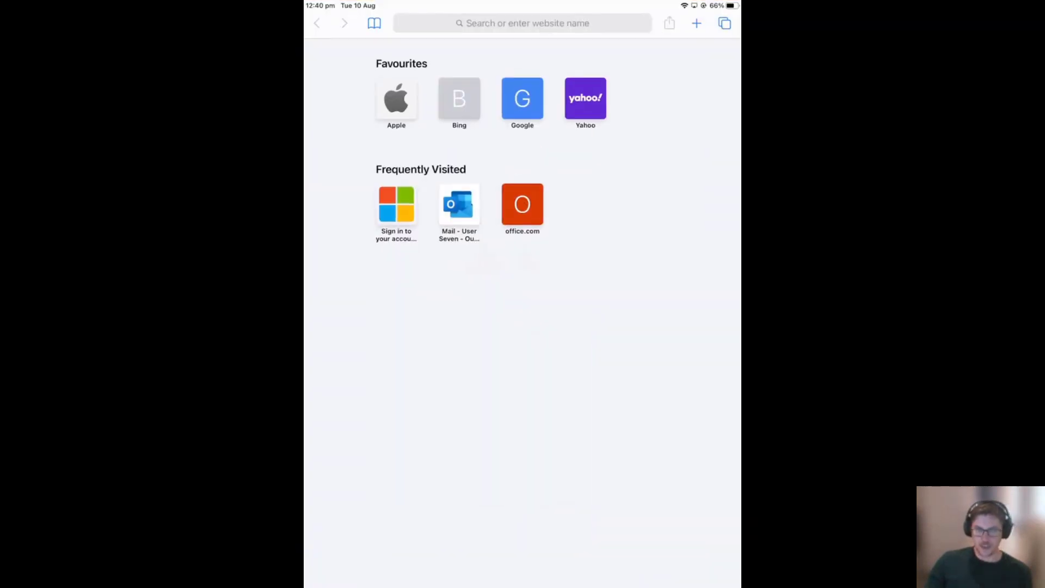
pyautogui.click(523, 24)
pyautogui.write('portal')
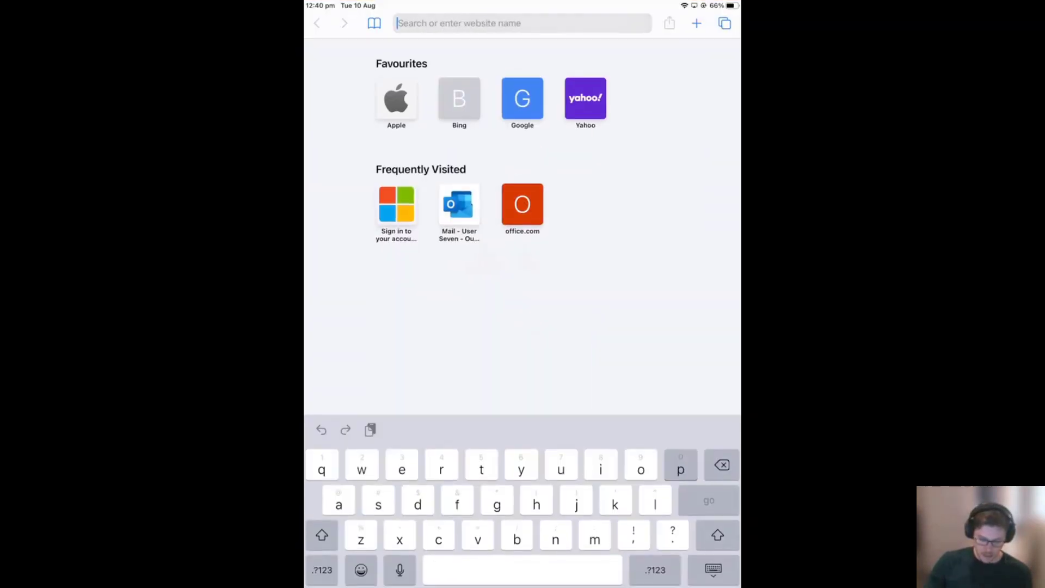
pyautogui.write('.office.com')
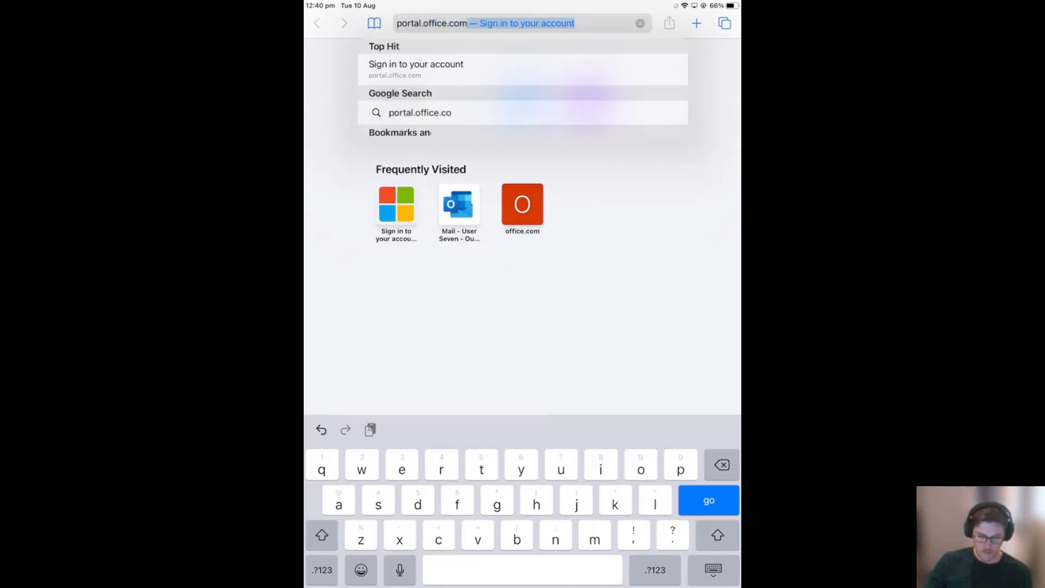
pyautogui.press('Return')
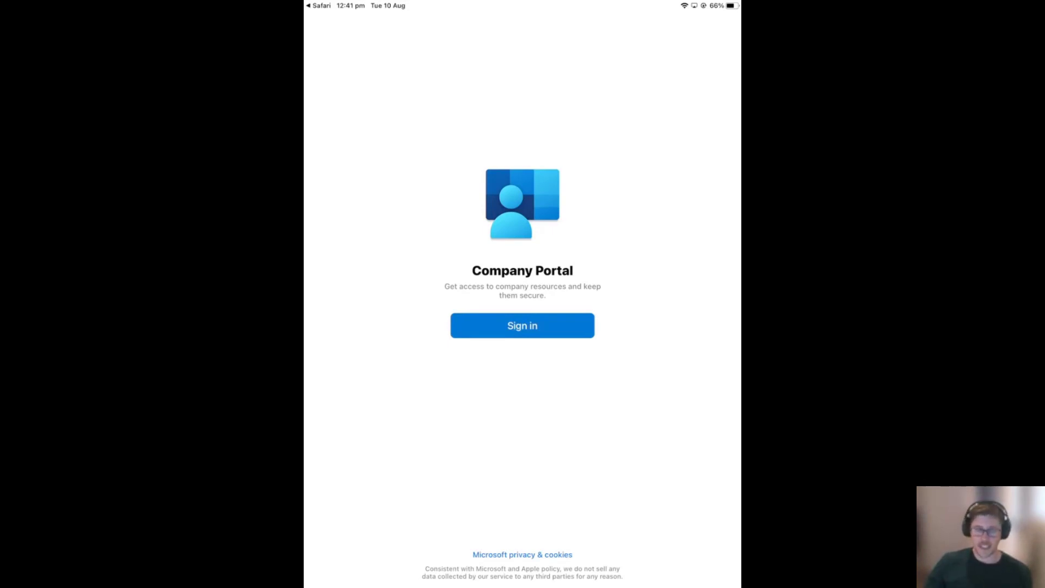
# Step: Return to the iPad home screen, search the App Store for "company portal" and launch the Intune Company Portal app
pyautogui.press('Home')
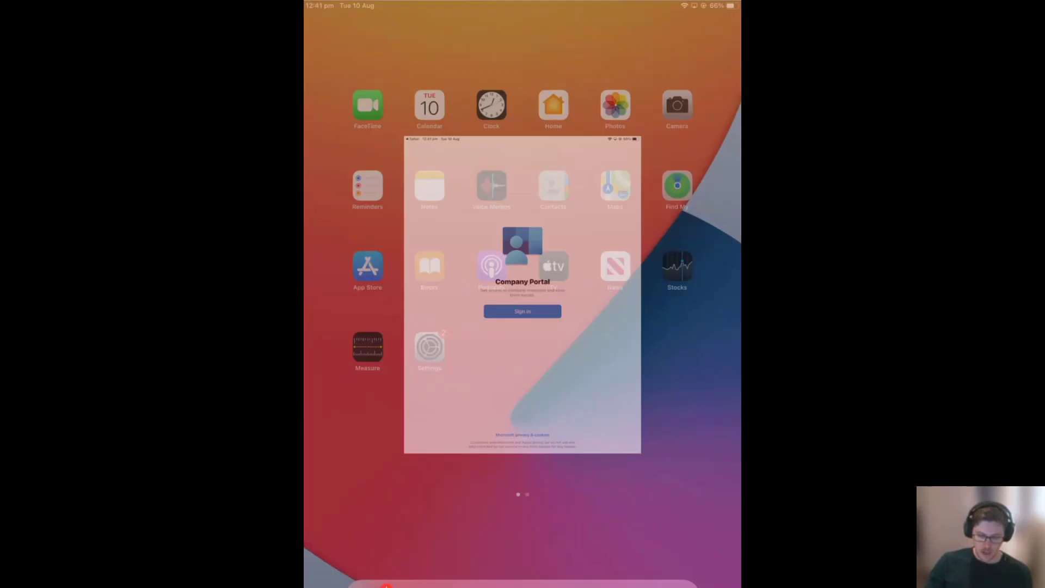
pyautogui.moveTo(632, 348); pyautogui.dragTo(569, 349)
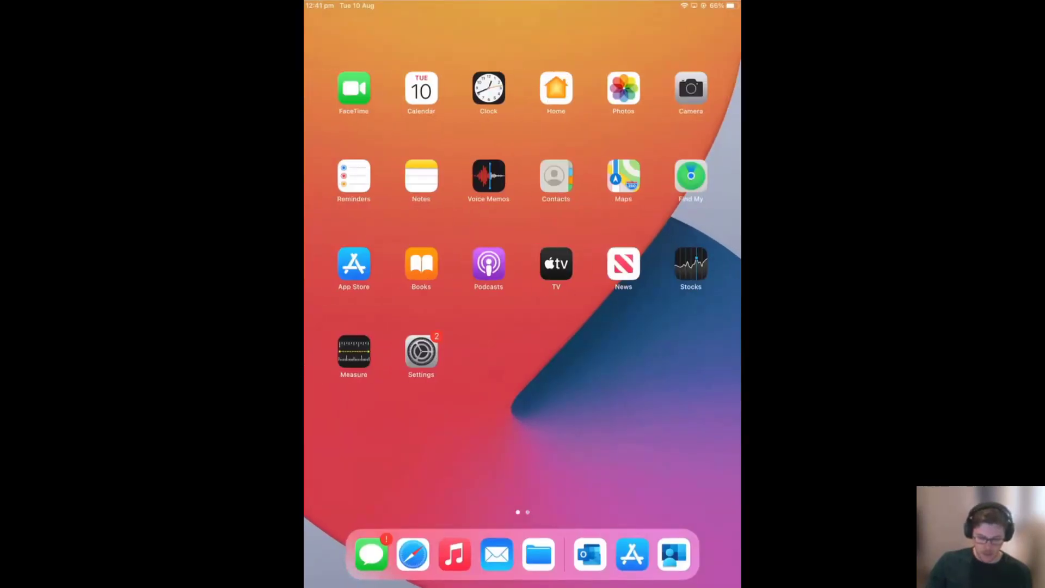
pyautogui.click(352, 263)
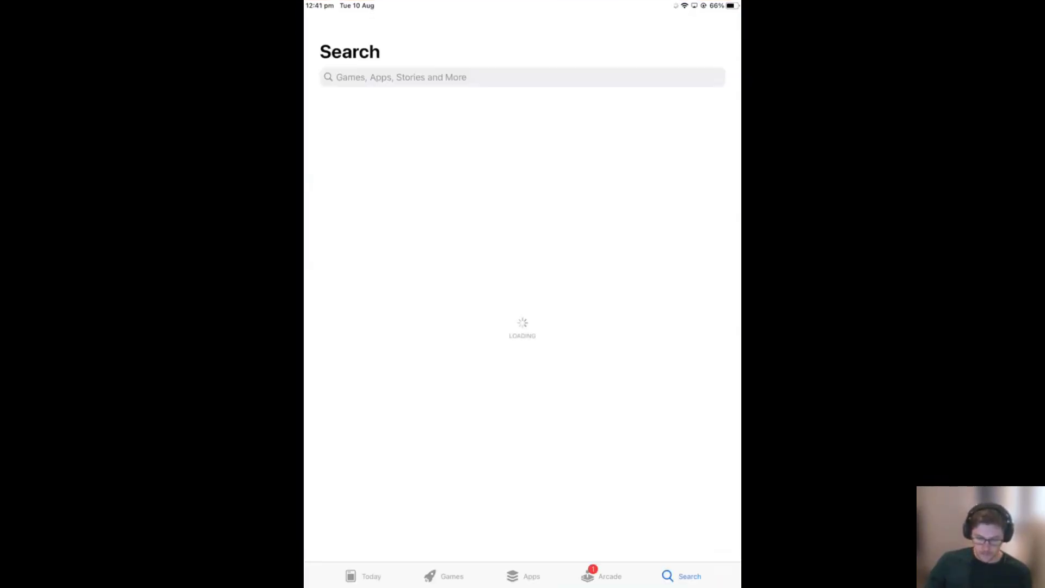
pyautogui.click(523, 77)
pyautogui.write('co')
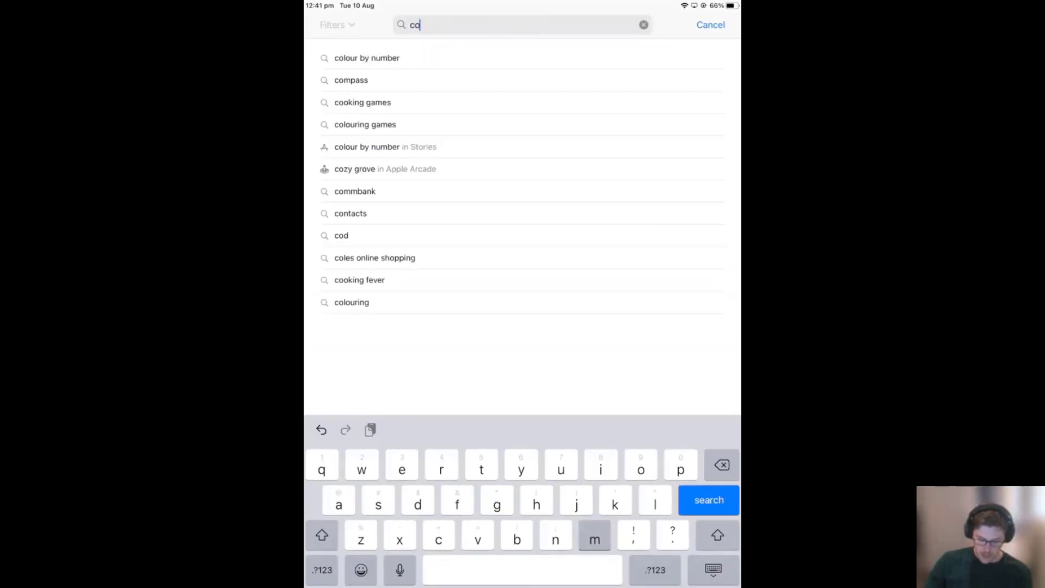
pyautogui.write('mpany portal')
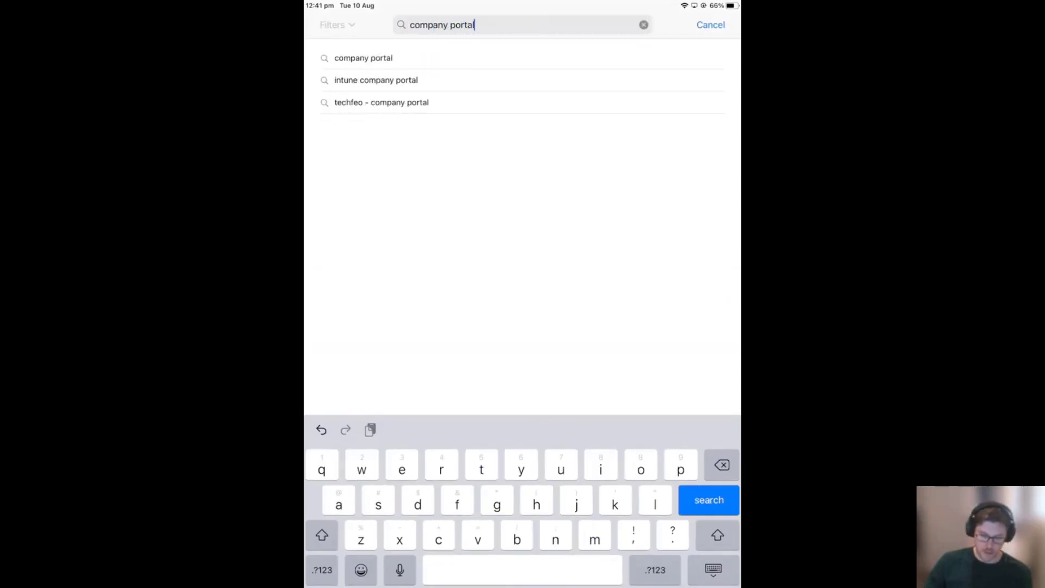
pyautogui.press('Return')
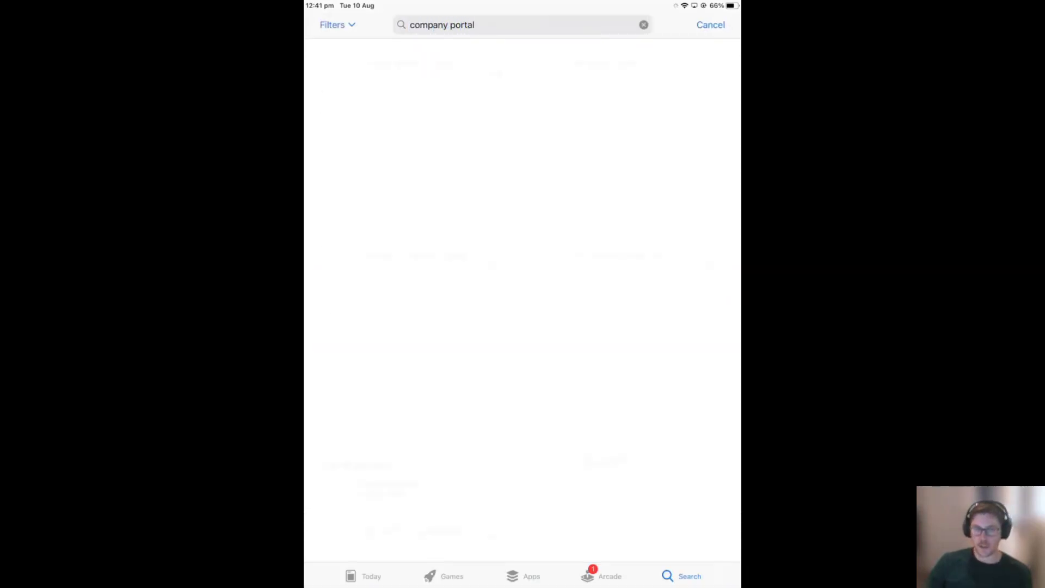
pyautogui.click(392, 73)
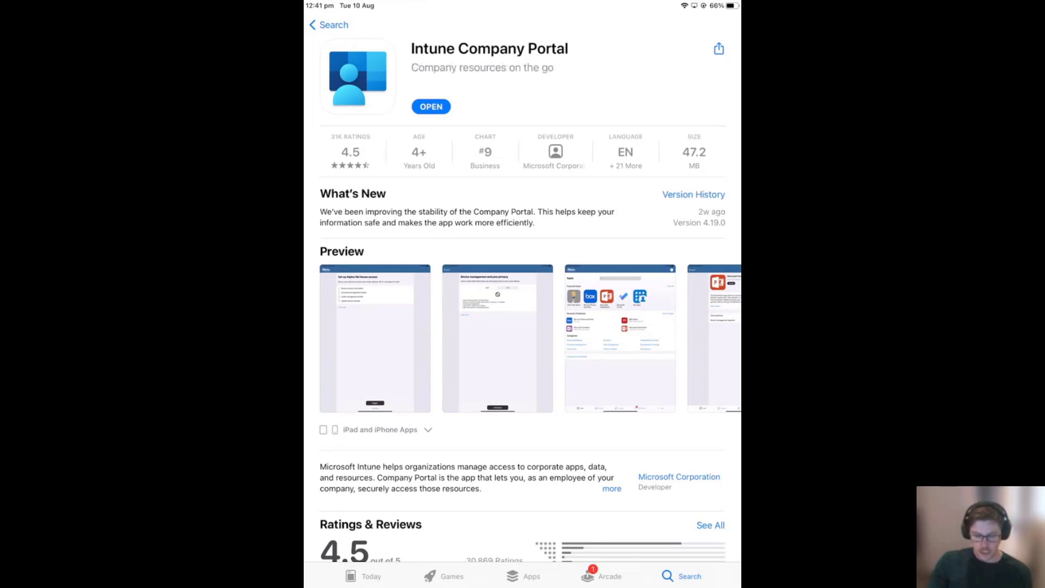
pyautogui.click(431, 106)
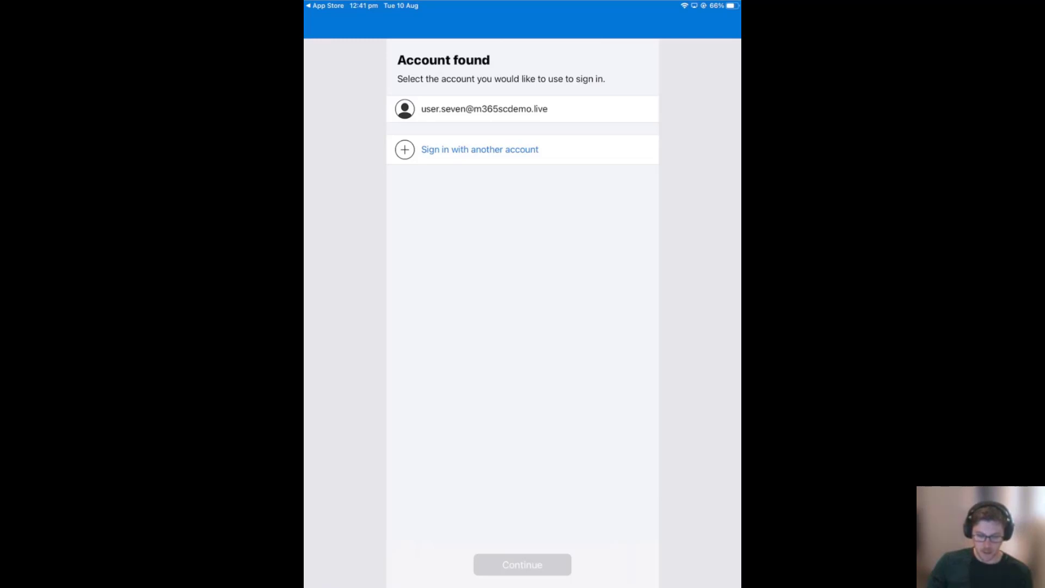
# Step: Sign in to Company Portal with the work account already found on the iPad and allow its notifications
pyautogui.press('super+h')
pyautogui.moveTo(653, 327); pyautogui.dragTo(414, 327)
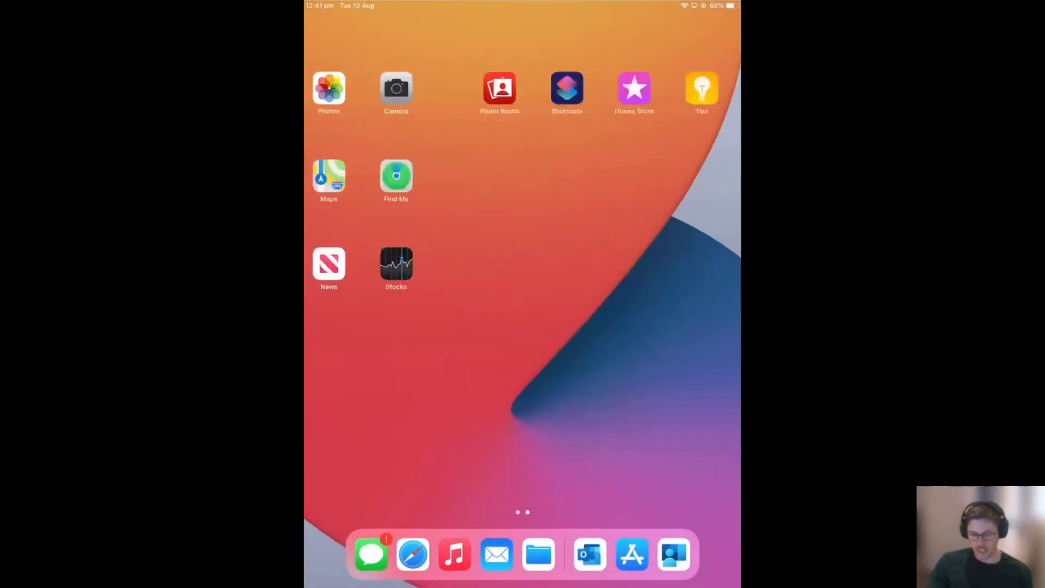
pyautogui.click(691, 89)
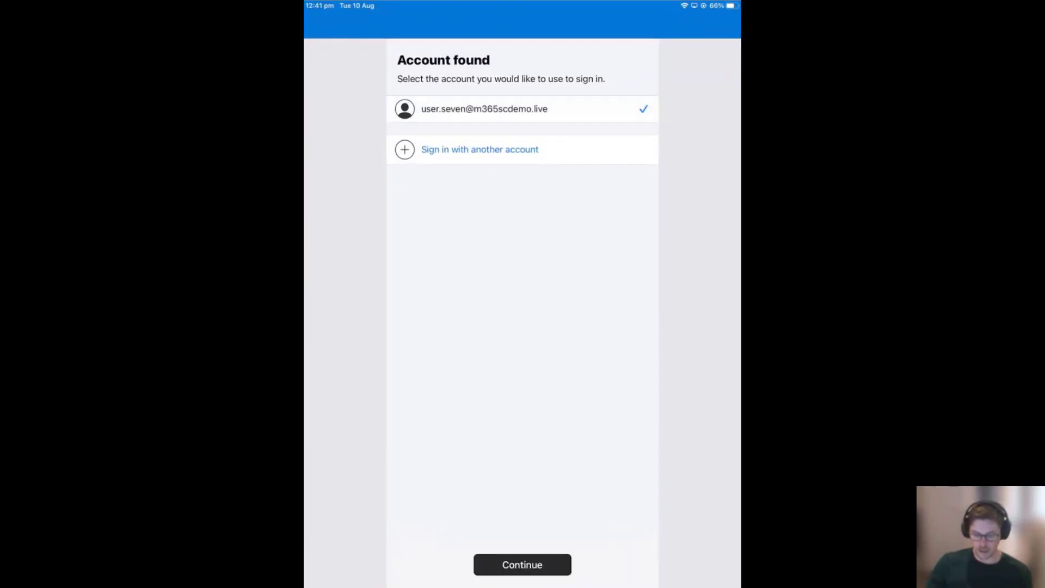
pyautogui.click(523, 565)
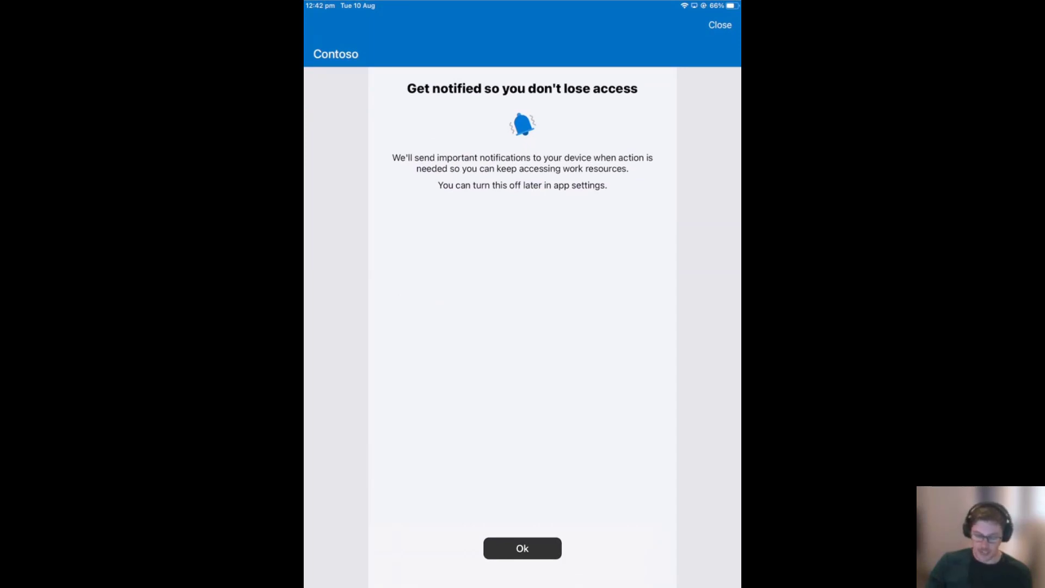
pyautogui.click(522, 548)
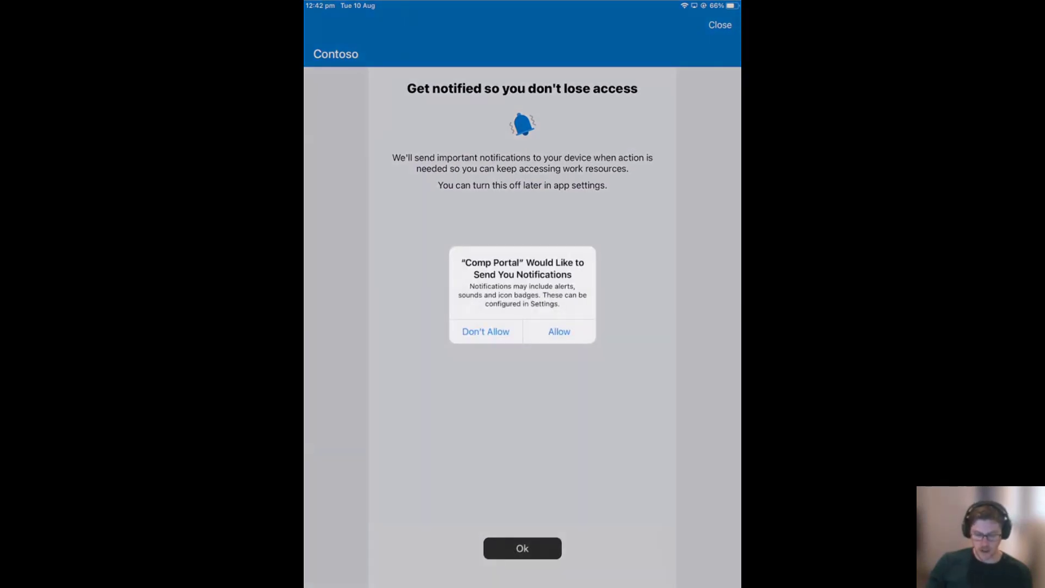
pyautogui.click(559, 332)
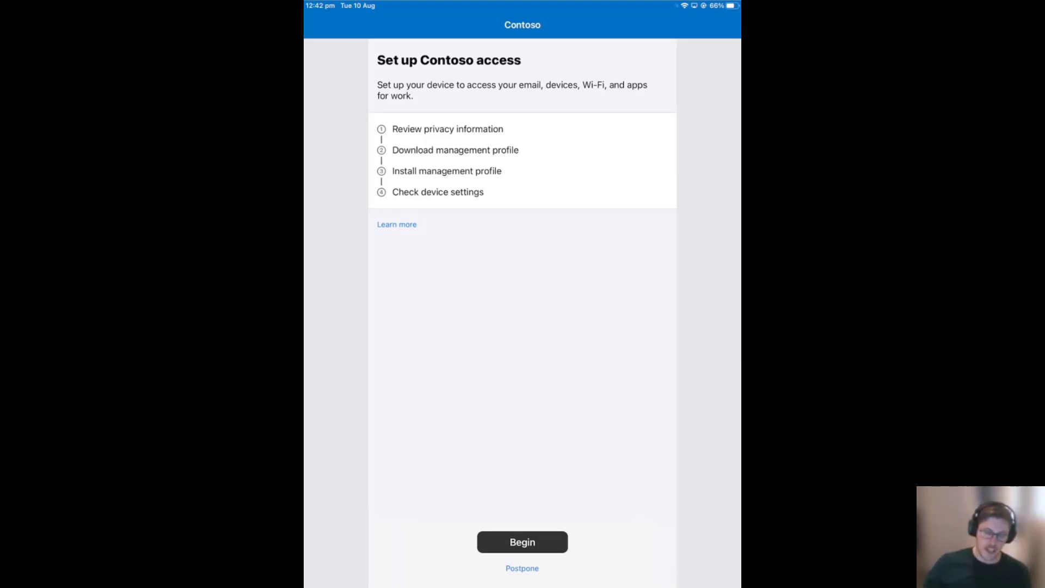
# Step: Begin the Contoso access setup and review what the organization can and can't see or do on the device
pyautogui.click(522, 542)
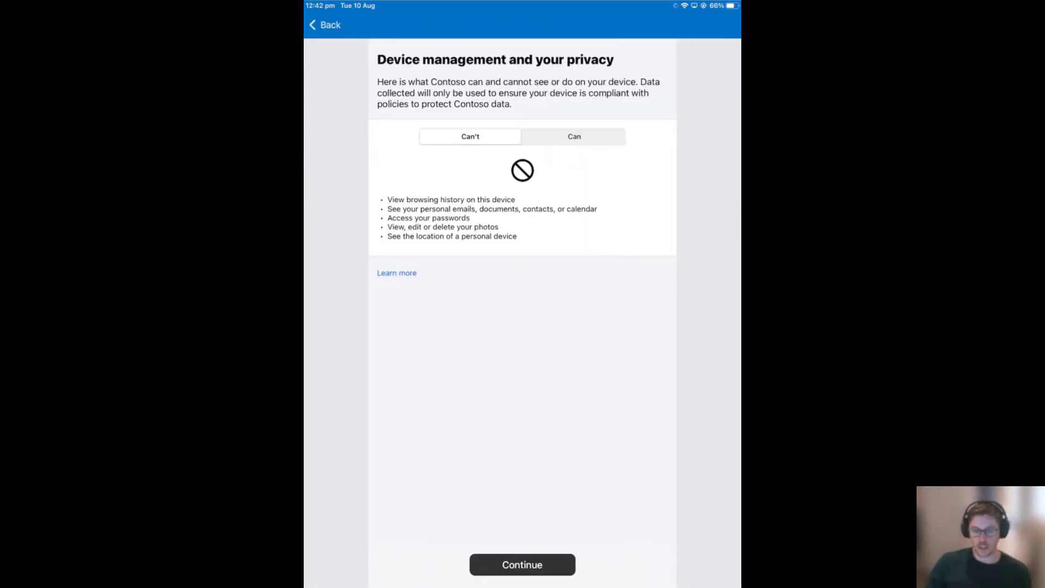
pyautogui.click(574, 136)
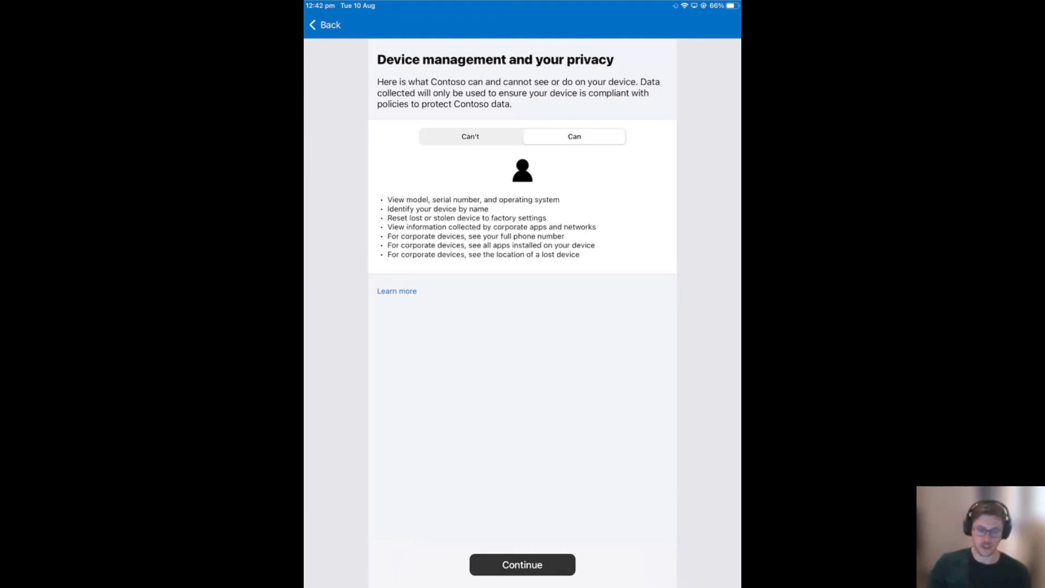
pyautogui.click(471, 137)
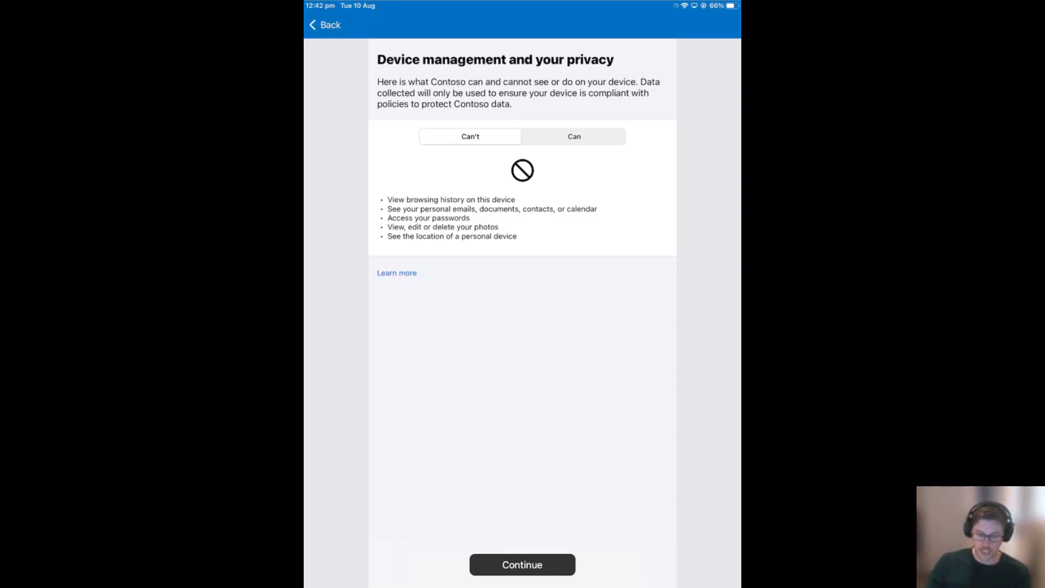
pyautogui.click(522, 566)
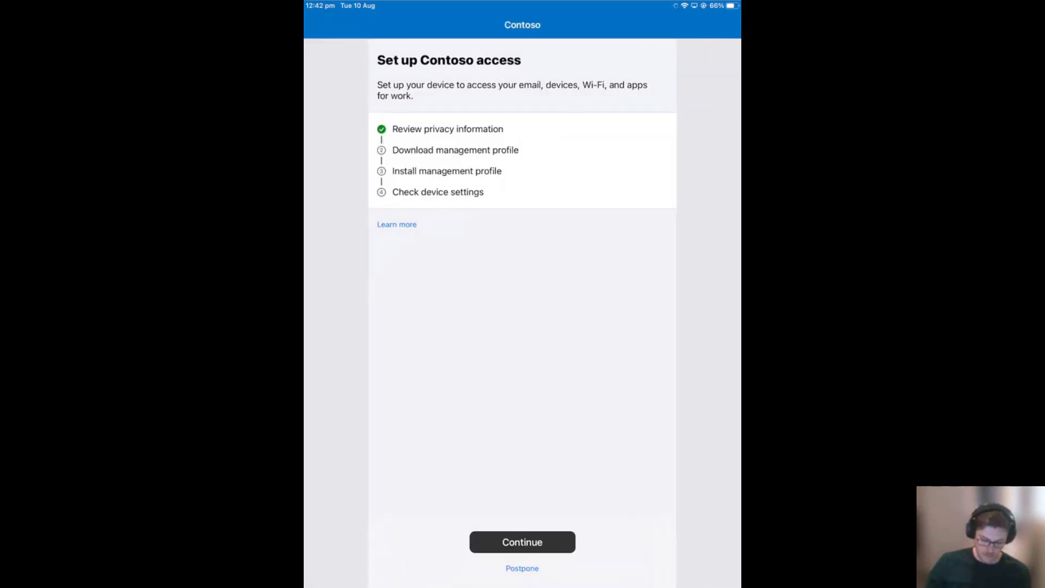
# Step: Download the management profile, allowing the configuration profile download, and return to Company Portal
pyautogui.click(523, 542)
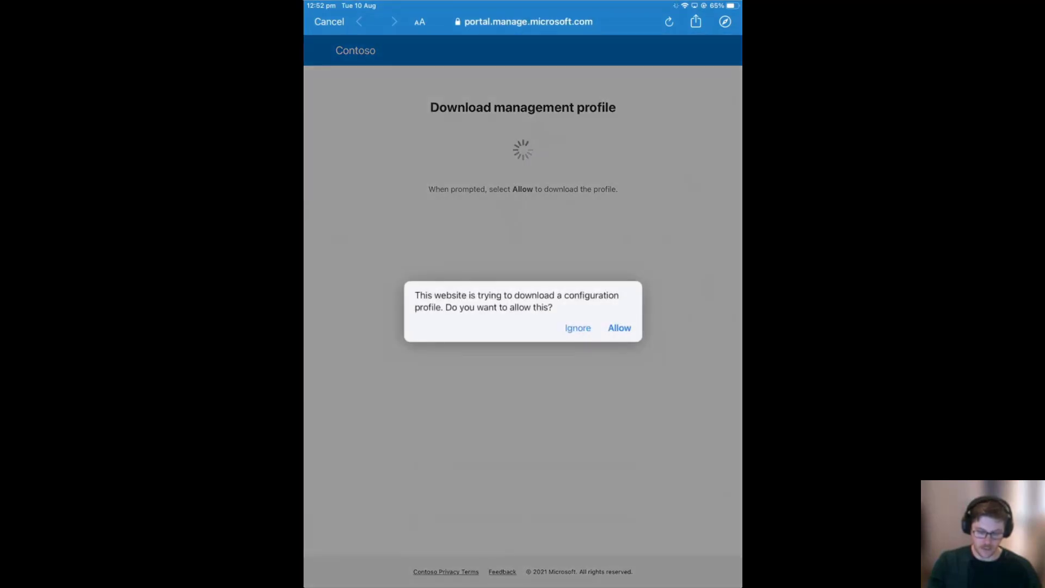
pyautogui.click(619, 328)
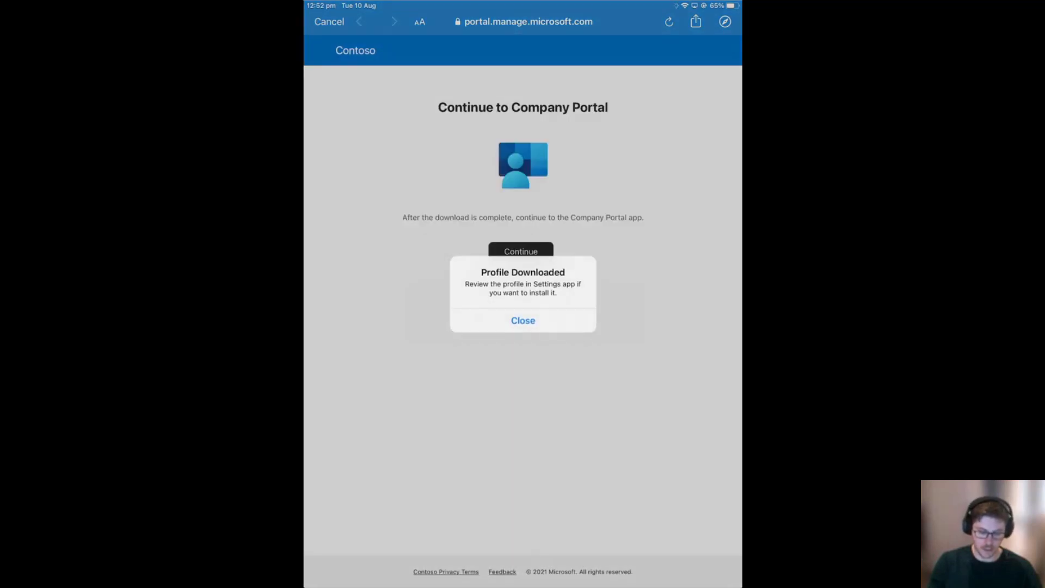
pyautogui.click(523, 320)
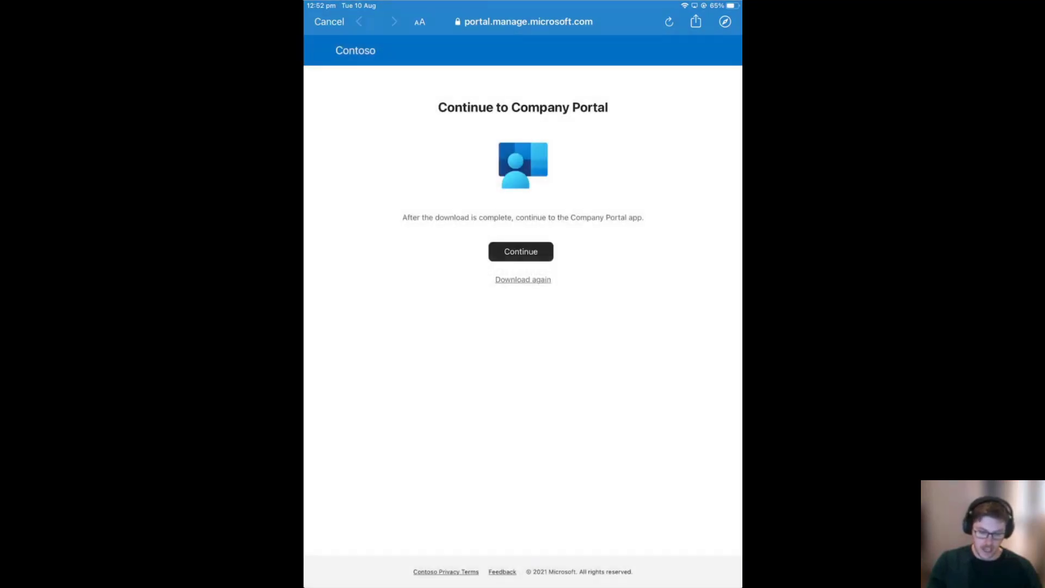
pyautogui.click(521, 252)
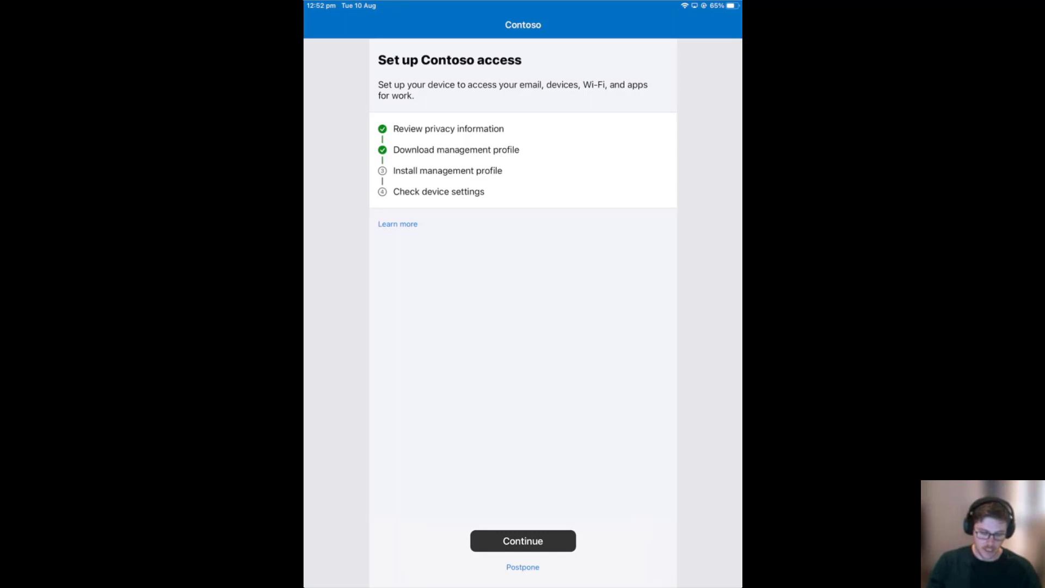
# Step: Continue to the management profile installation and open the Profile page in the iPad's general settings
pyautogui.click(522, 541)
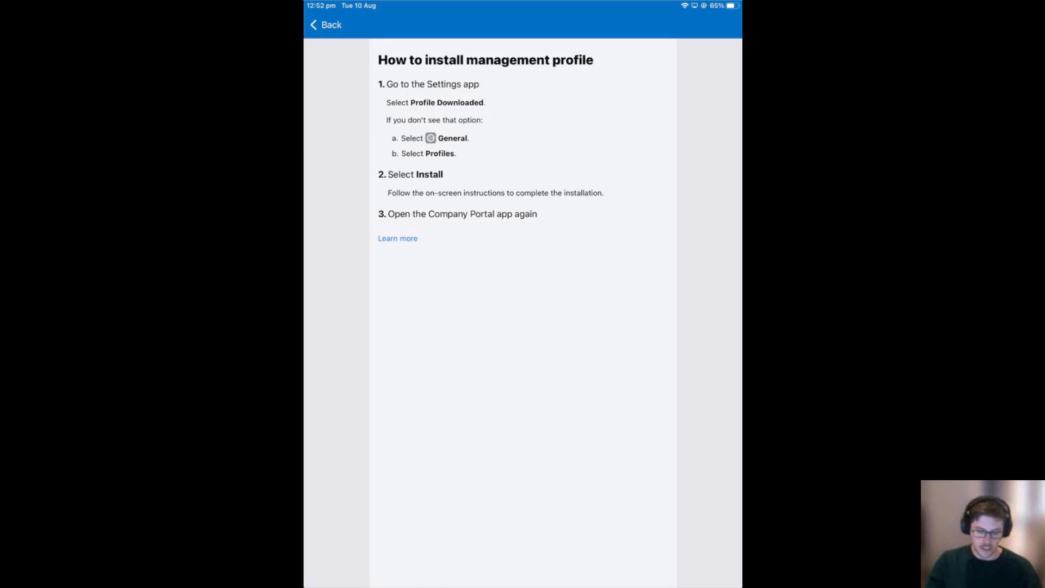
pyautogui.press('Home')
pyautogui.moveTo(414, 425)
pyautogui.mouseDown()
pyautogui.moveTo(632, 425)
pyautogui.moveTo(414, 424)
pyautogui.mouseUp()
pyautogui.click(422, 351)
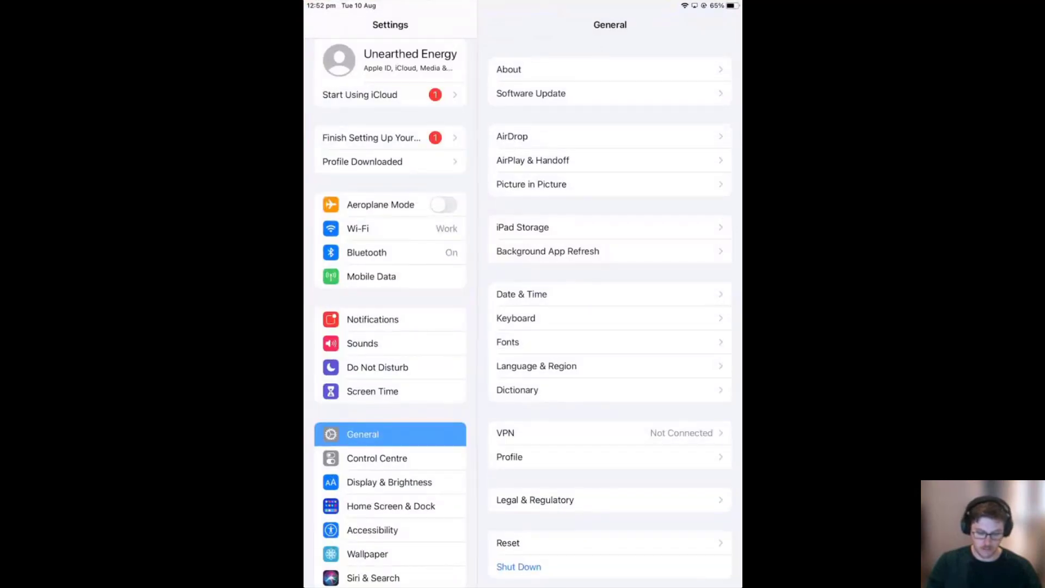
pyautogui.scroll(-3, 610, 305)
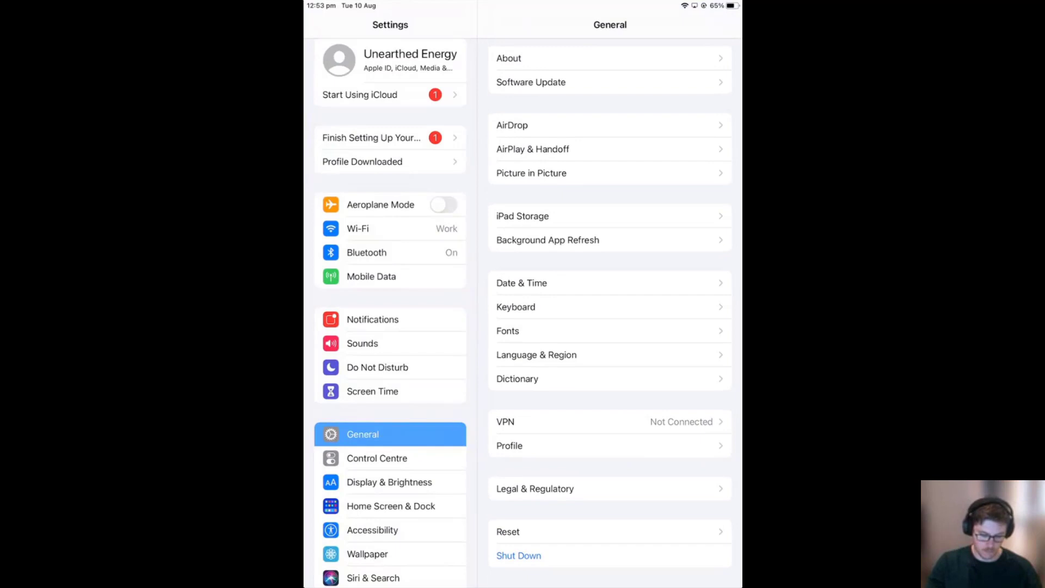
pyautogui.click(510, 445)
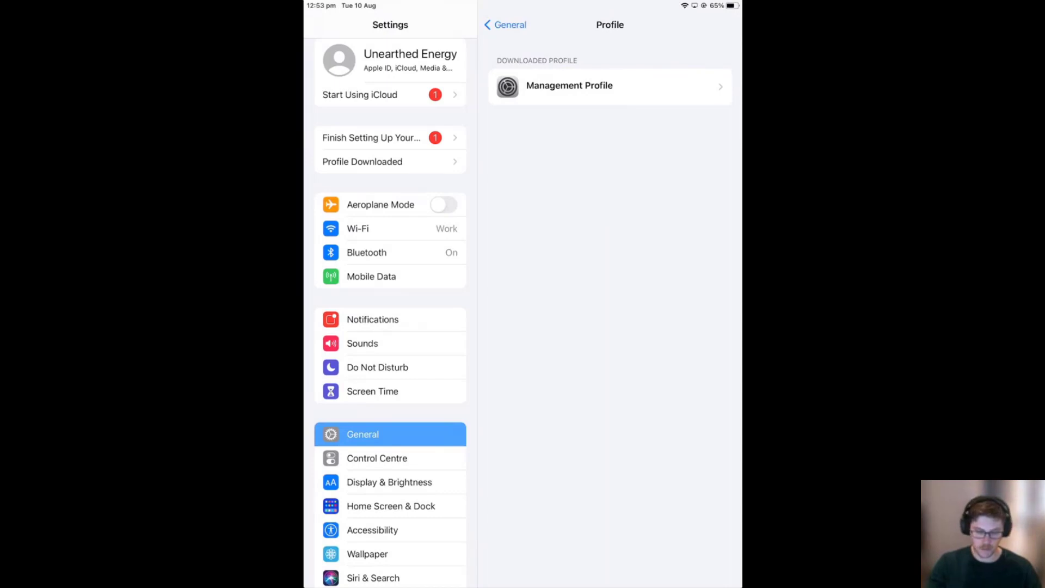
# Step: Install the downloaded Management Profile with its root certificate and trust its source for remote management
pyautogui.click(569, 86)
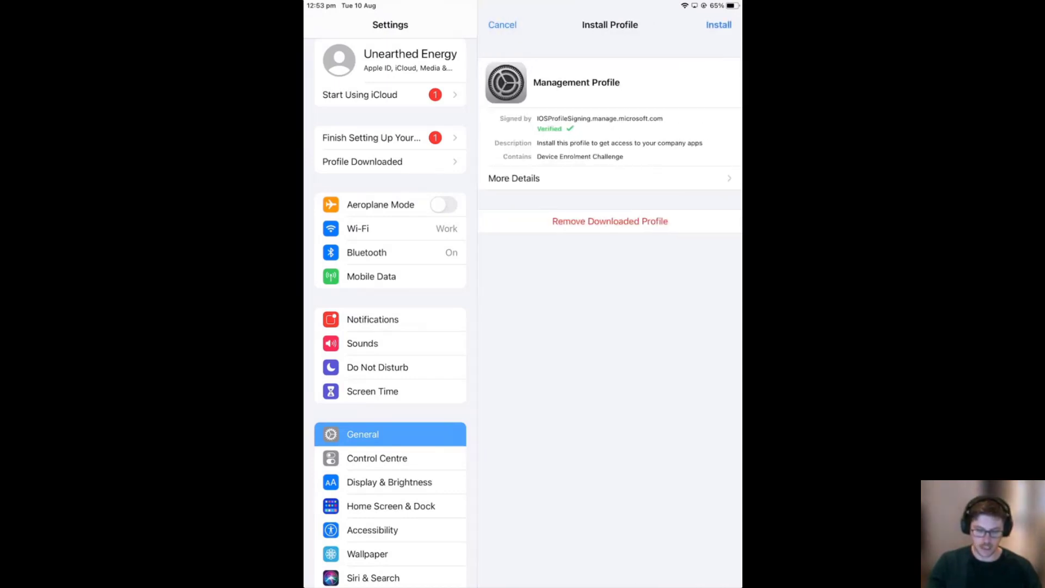
pyautogui.click(719, 25)
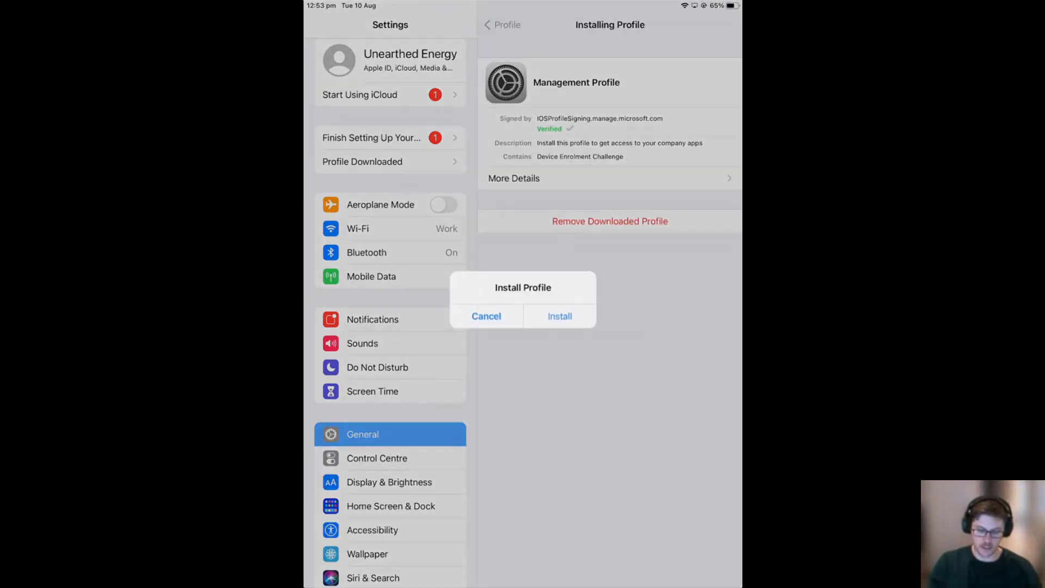
pyautogui.click(560, 316)
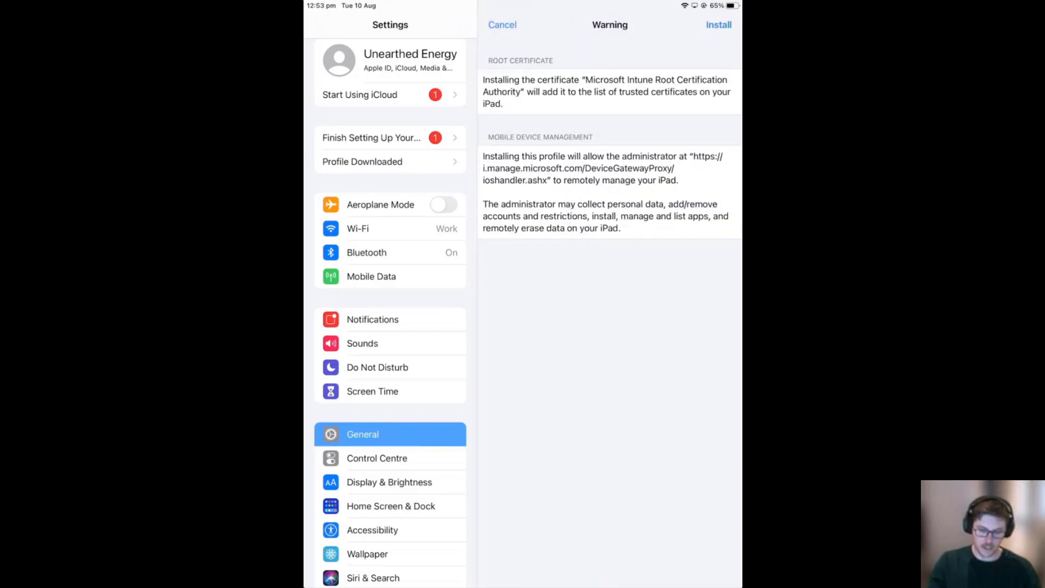
pyautogui.click(719, 24)
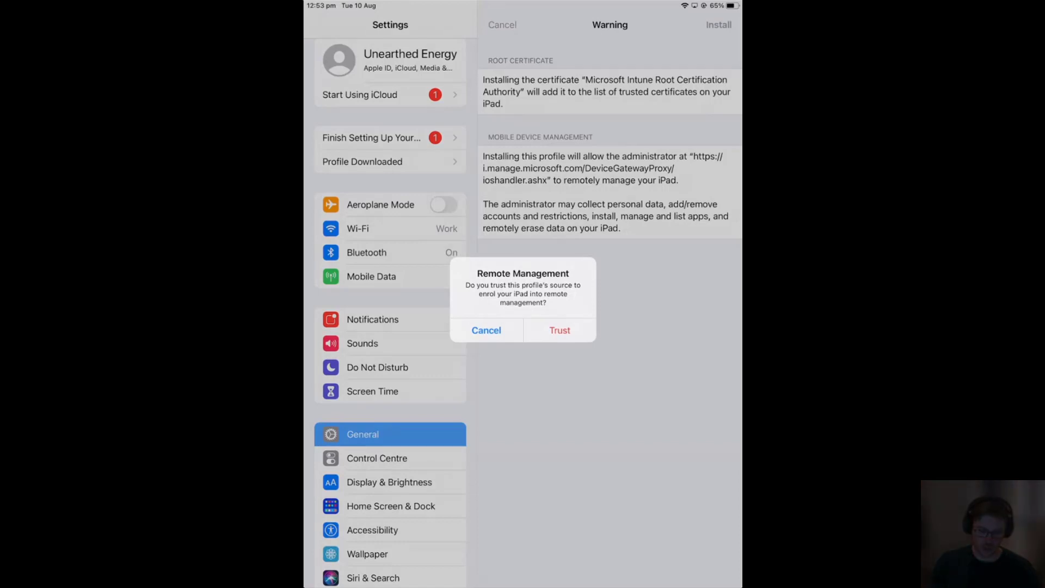
pyautogui.click(560, 330)
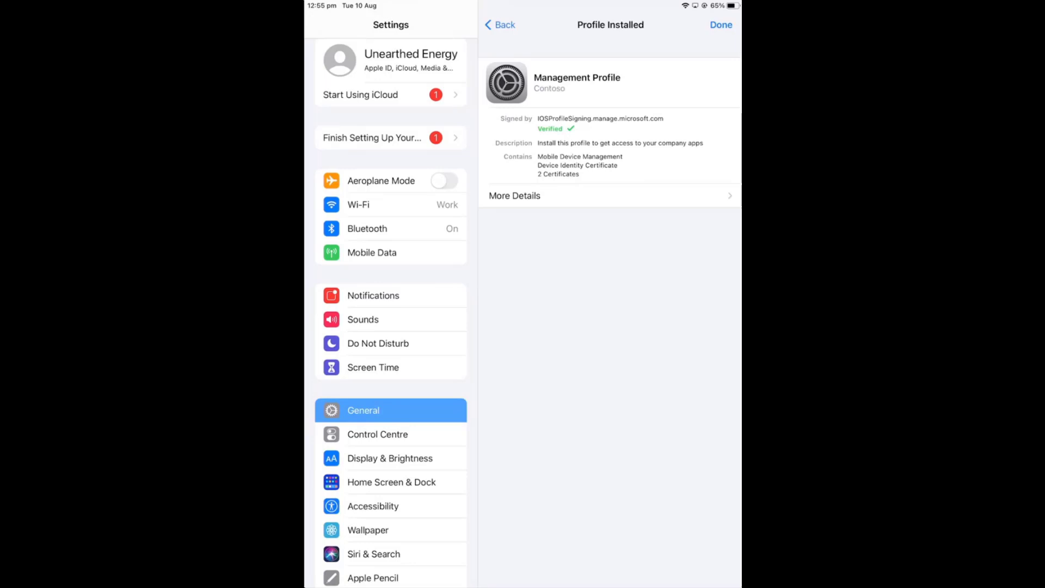
pyautogui.click(722, 25)
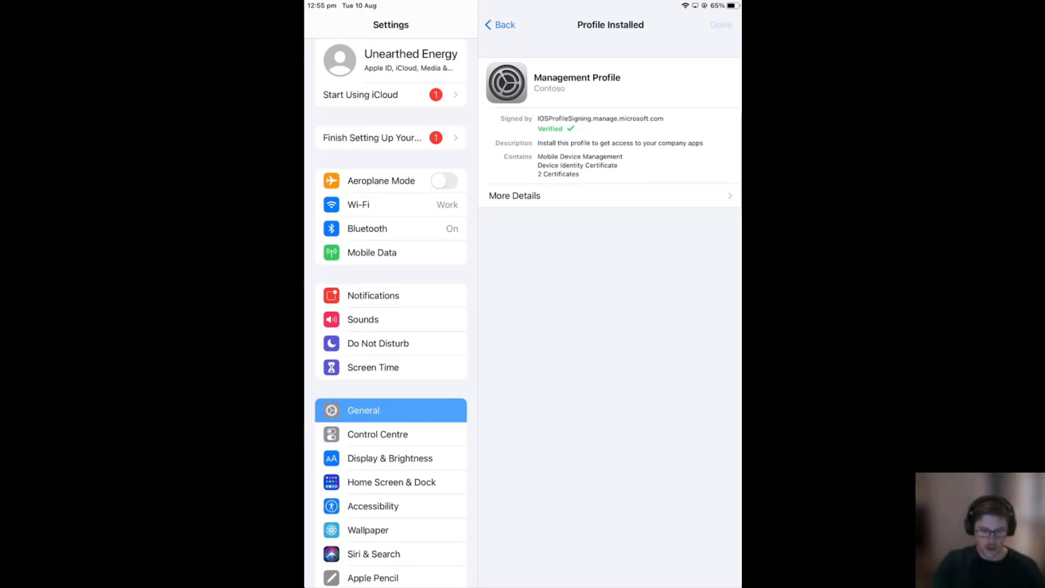
# Step: Switch back to Company Portal, confirm the profile is installed, and complete the device settings check
pyautogui.moveTo(522, 586); pyautogui.dragTo(523, 349)
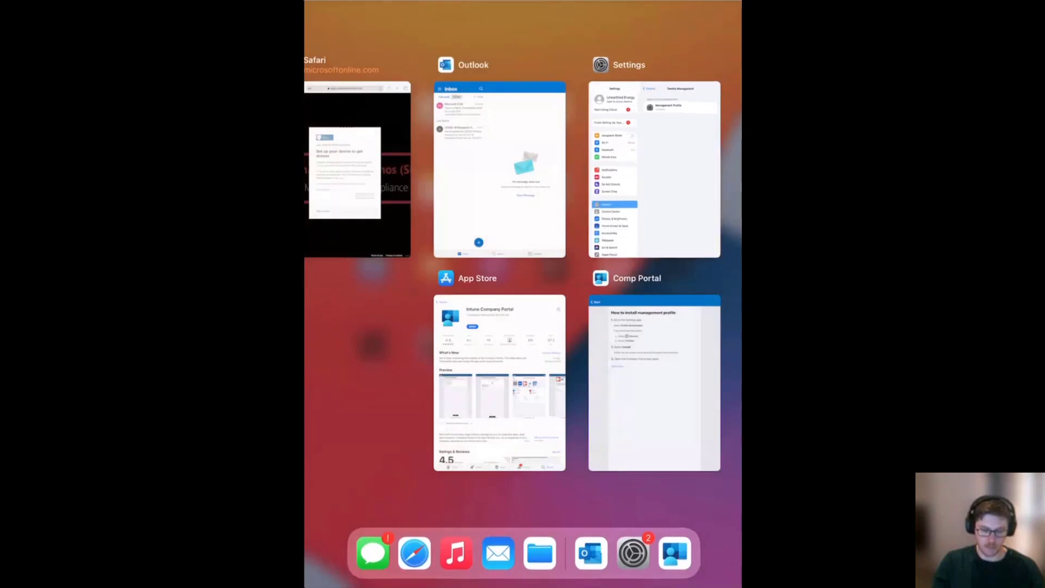
pyautogui.click(658, 381)
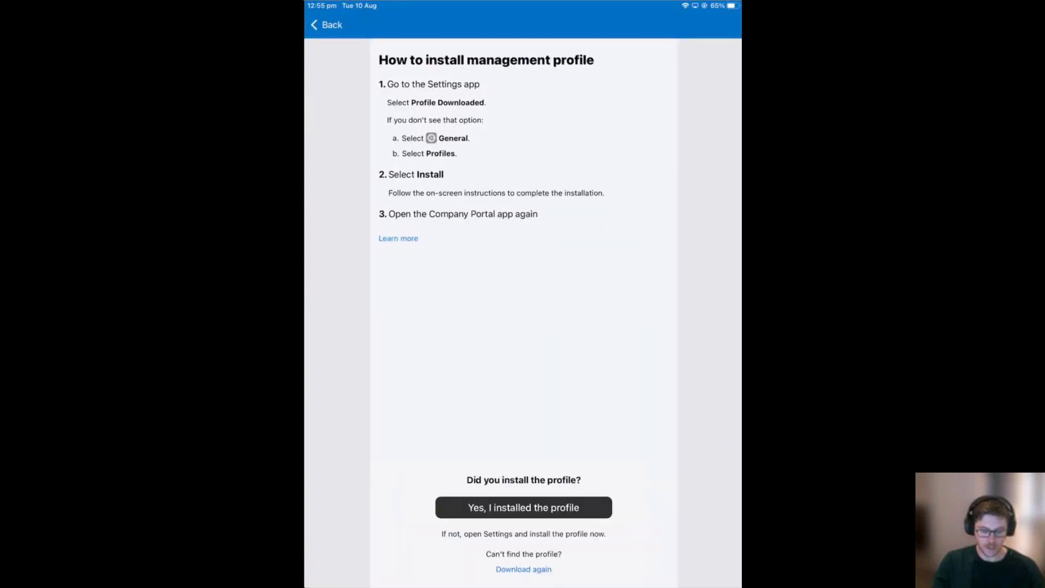
pyautogui.click(524, 508)
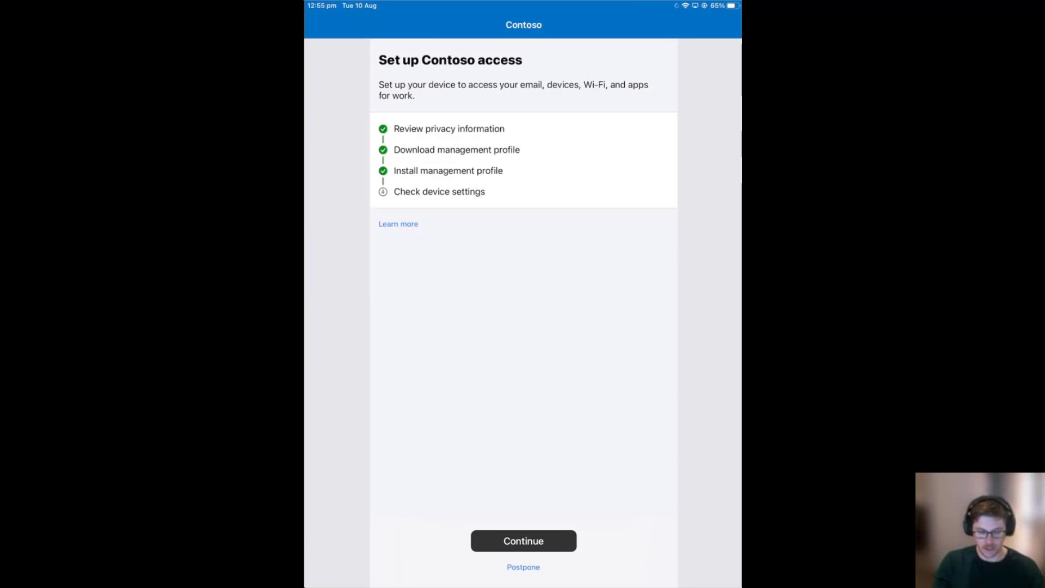
pyautogui.click(524, 541)
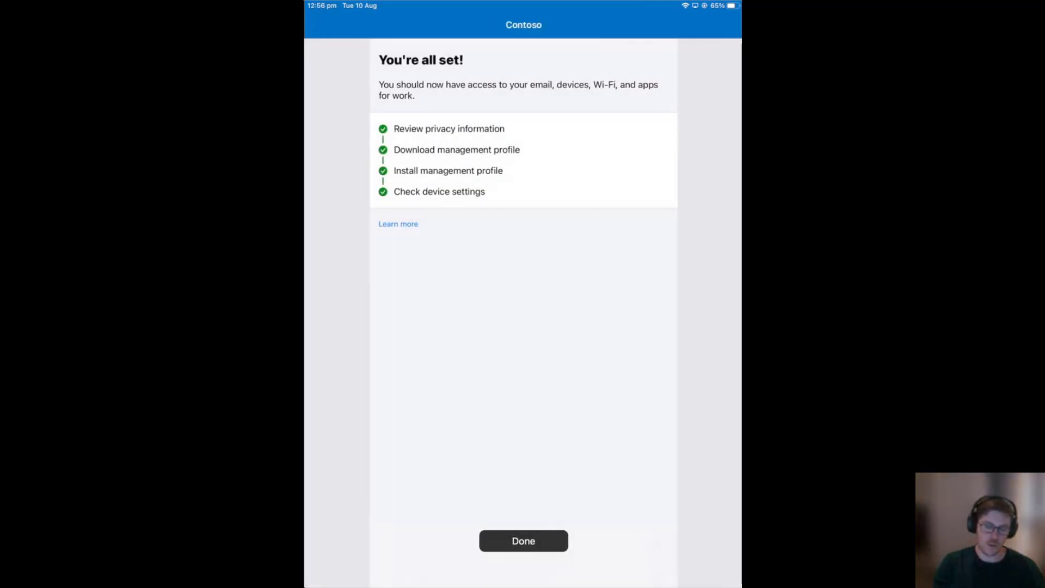
pyautogui.click(523, 541)
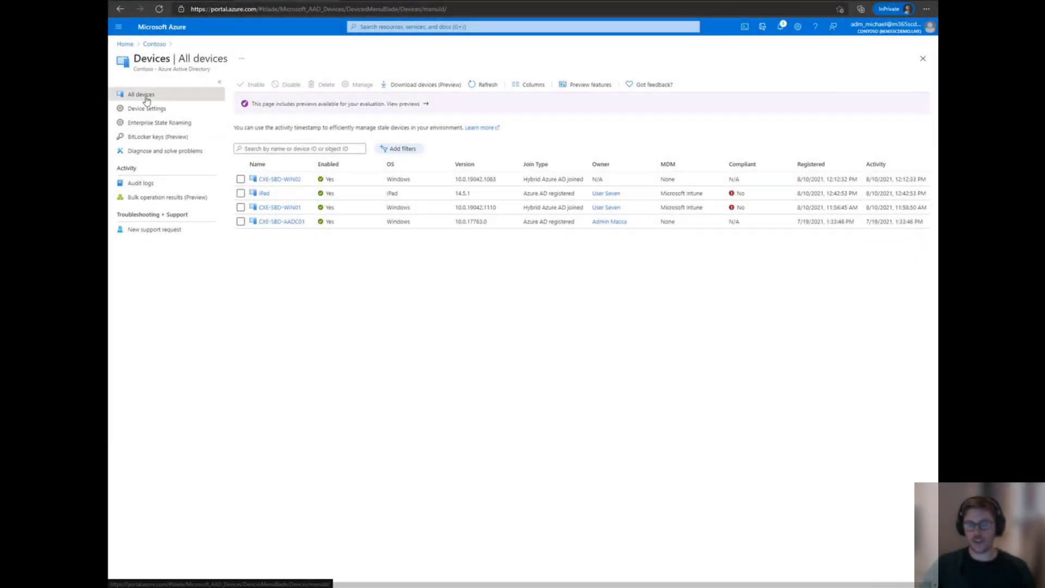
# Step: Select CXE-SBD-WIN01 in the Azure AD device list, then open that device from Endpoint Manager's Windows devices
pyautogui.click(241, 208)
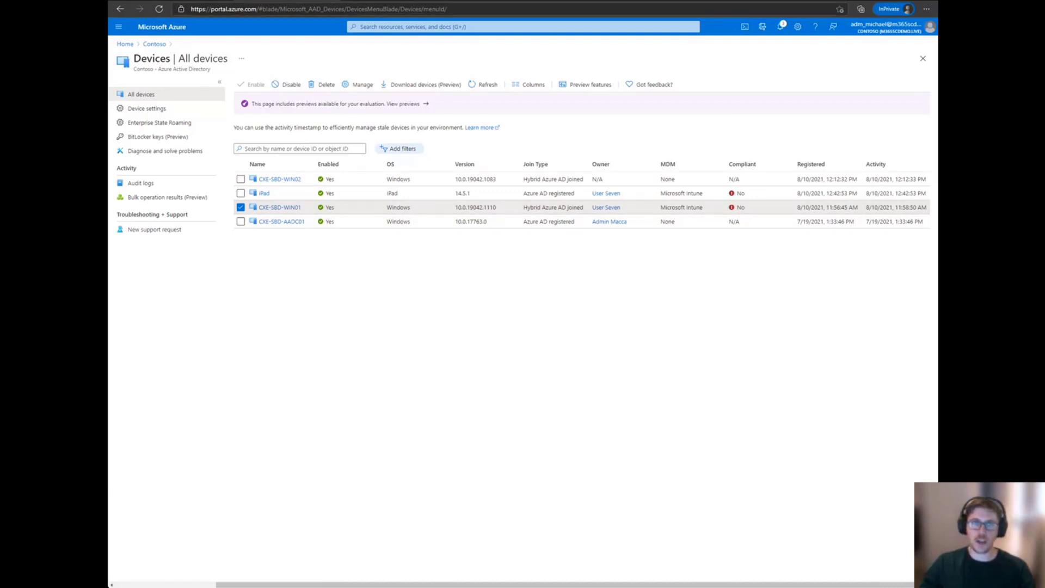
pyautogui.click(174, 1)
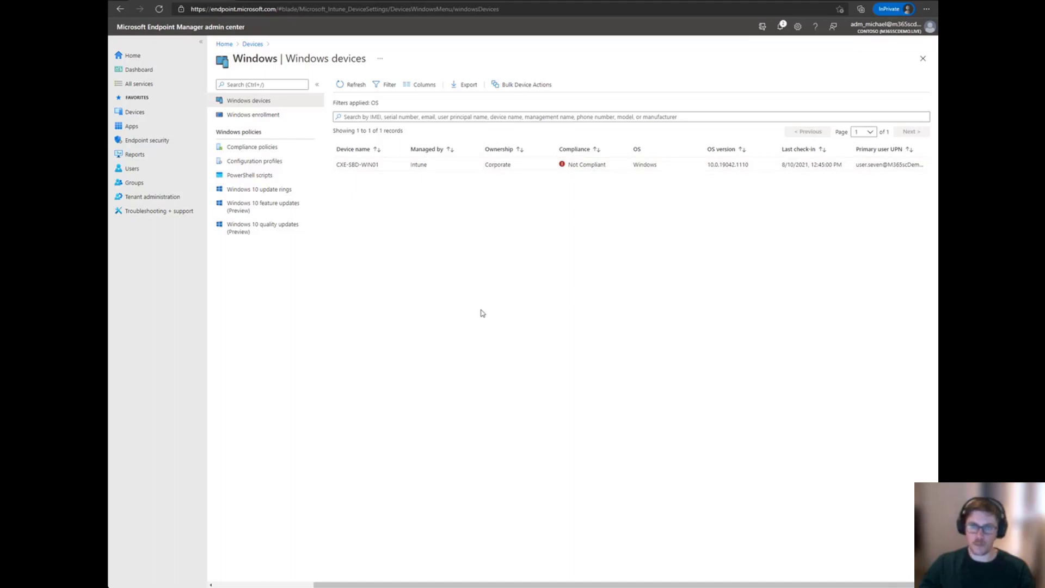
pyautogui.click(390, 168)
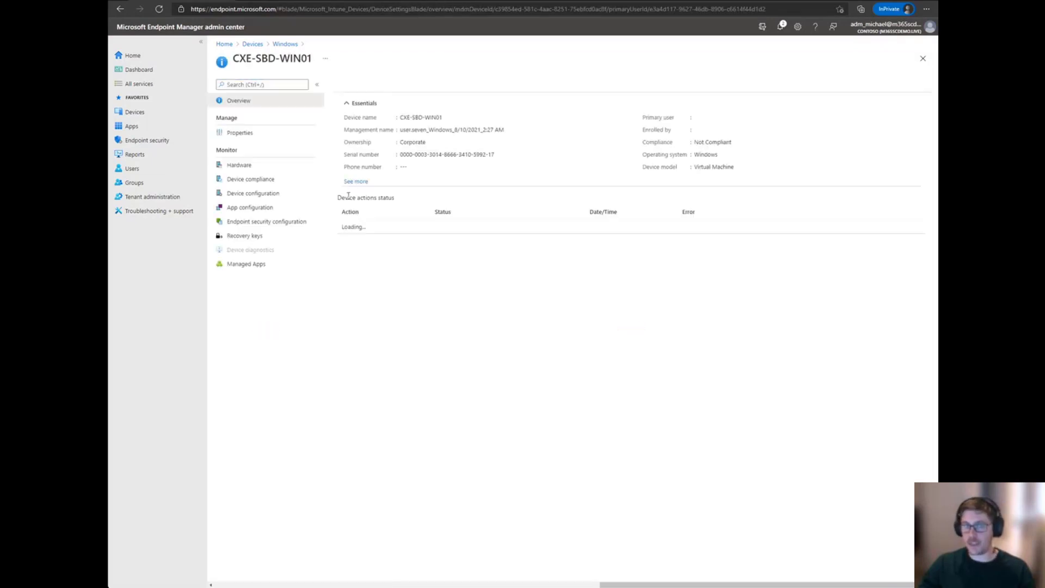
# Step: Examine the device's compliance results for the "Has a compliance policy assigned" setting in the Built-in Device Compliance Policy
pyautogui.click(261, 180)
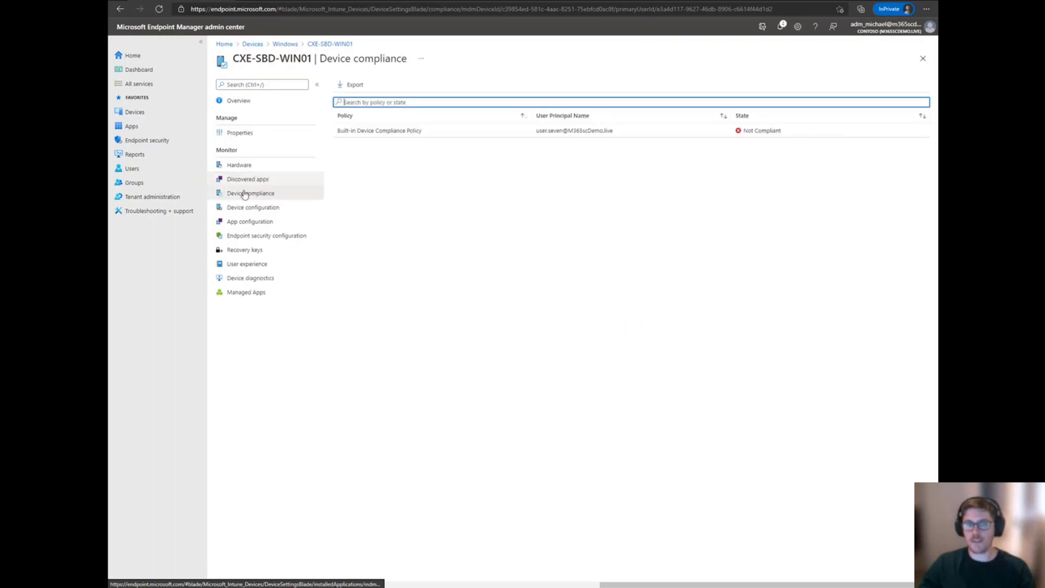
pyautogui.click(499, 265)
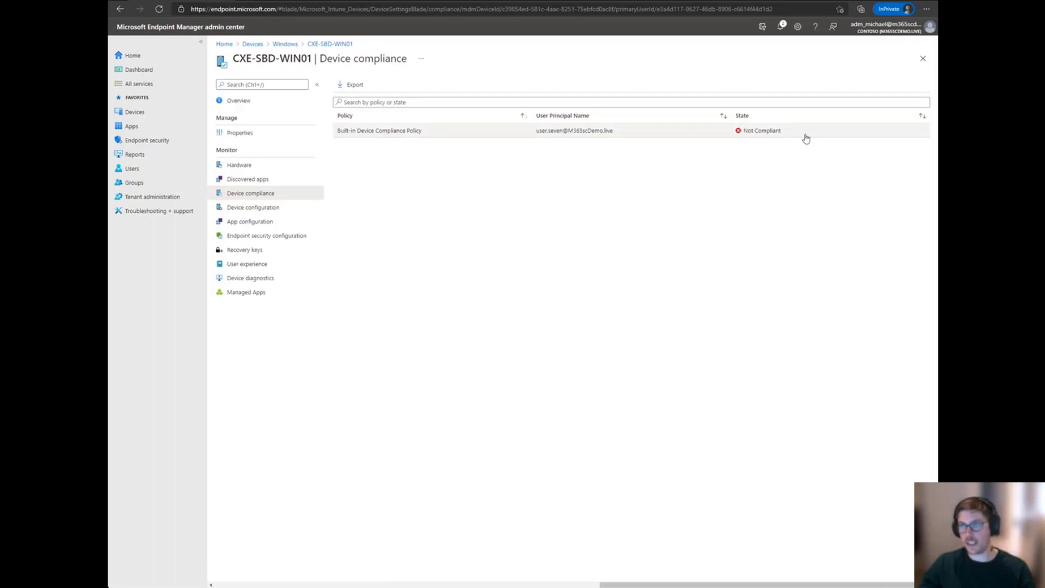
pyautogui.click(468, 138)
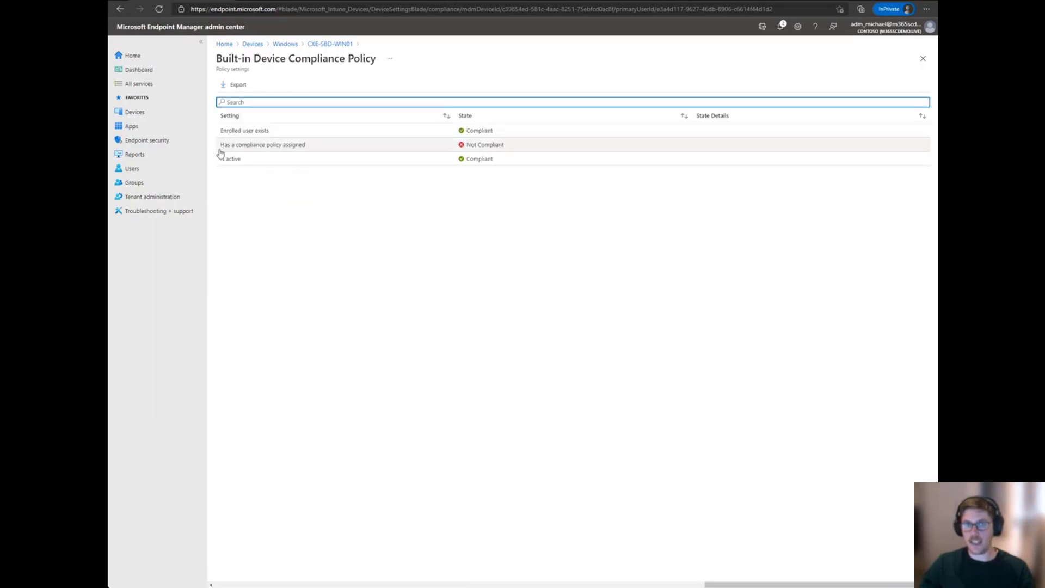
pyautogui.moveTo(218, 146); pyautogui.dragTo(517, 156)
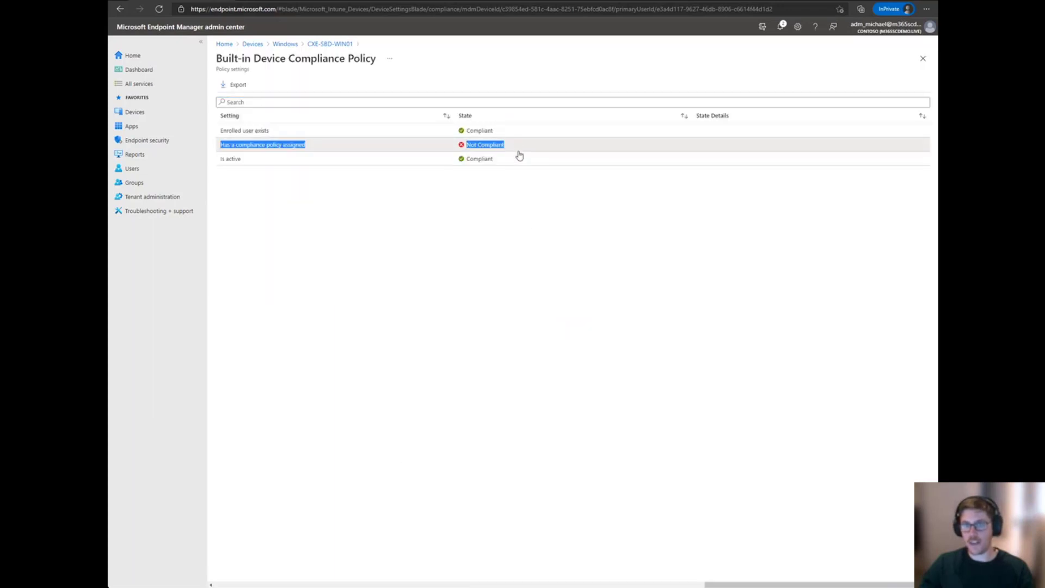
# Step: Start a new compliance policy for the Windows 10 and later platform from the Windows devices area
pyautogui.click(572, 290)
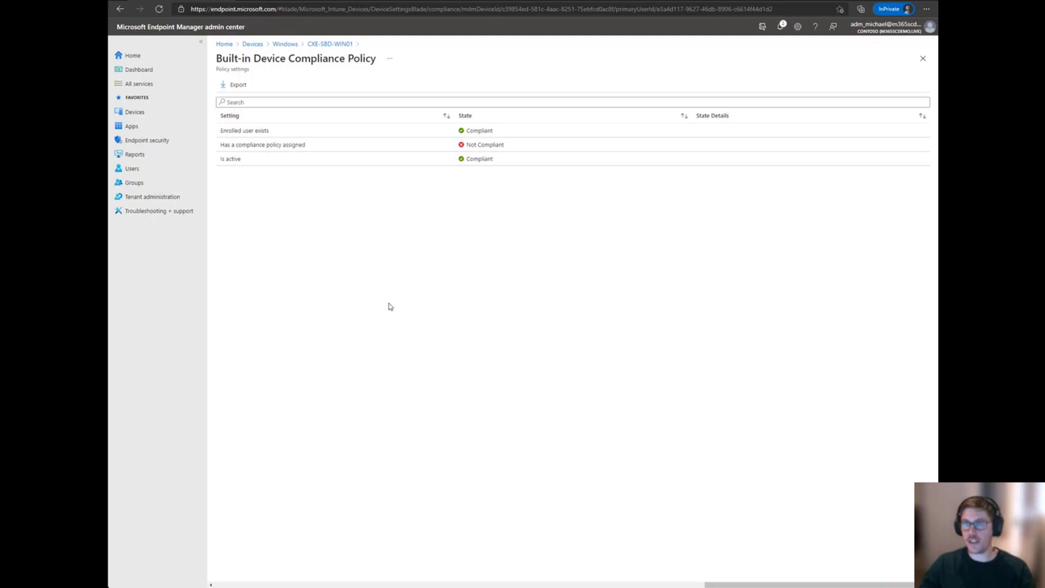
pyautogui.click(135, 114)
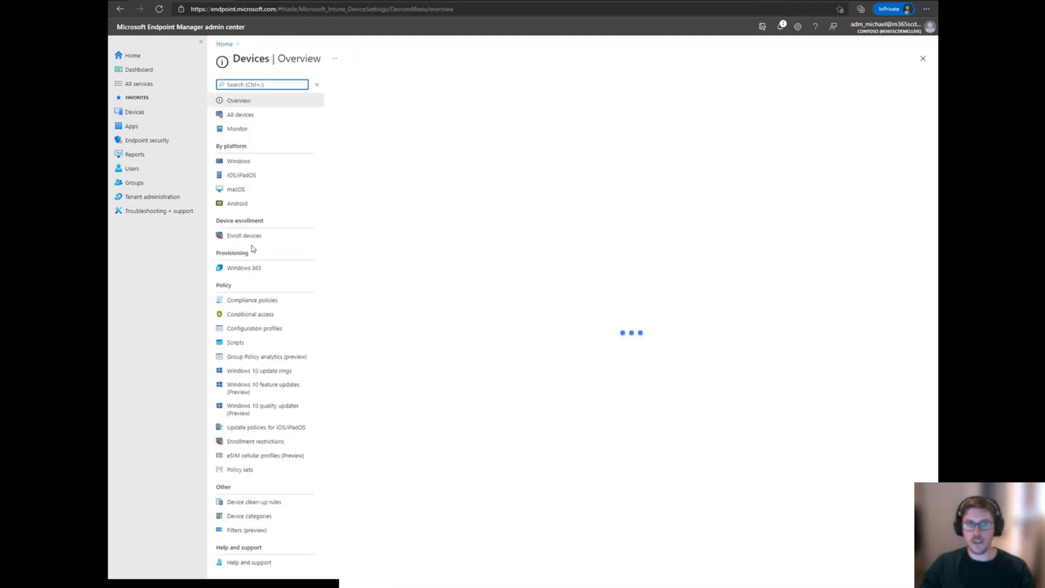
pyautogui.click(243, 164)
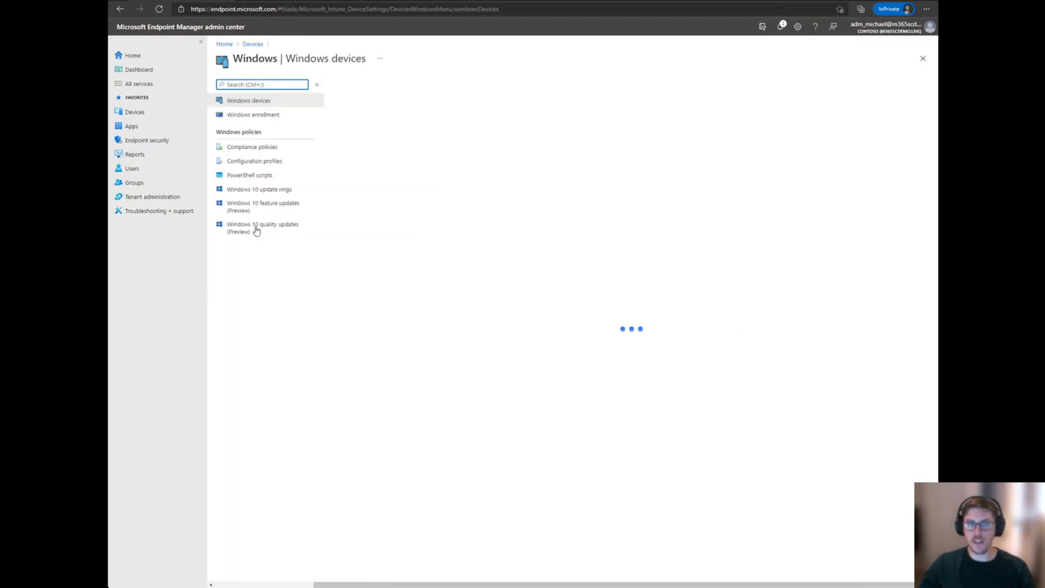
pyautogui.click(260, 152)
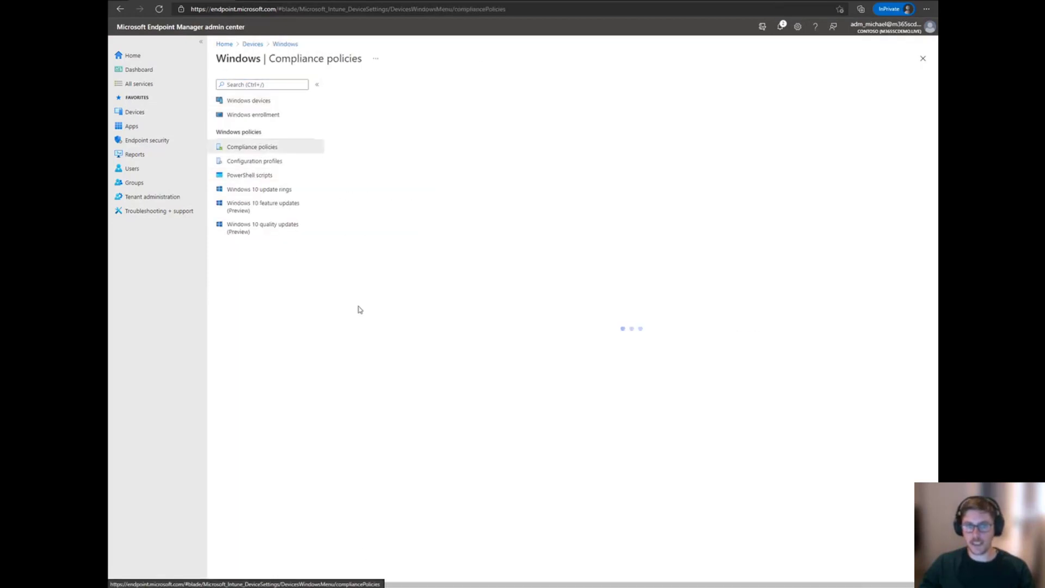
pyautogui.click(360, 85)
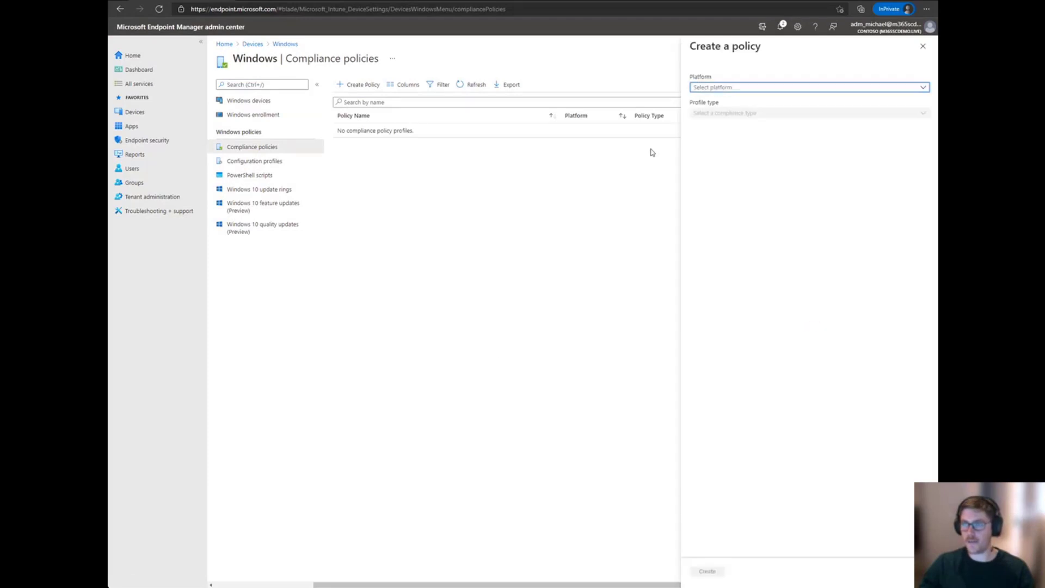
pyautogui.click(716, 88)
pyautogui.click(724, 100)
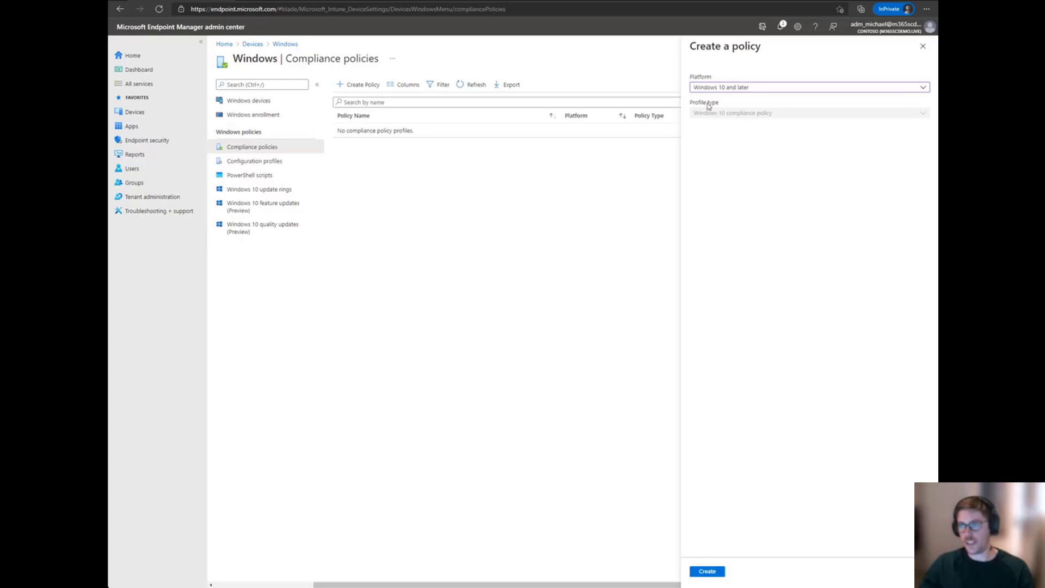
pyautogui.click(710, 571)
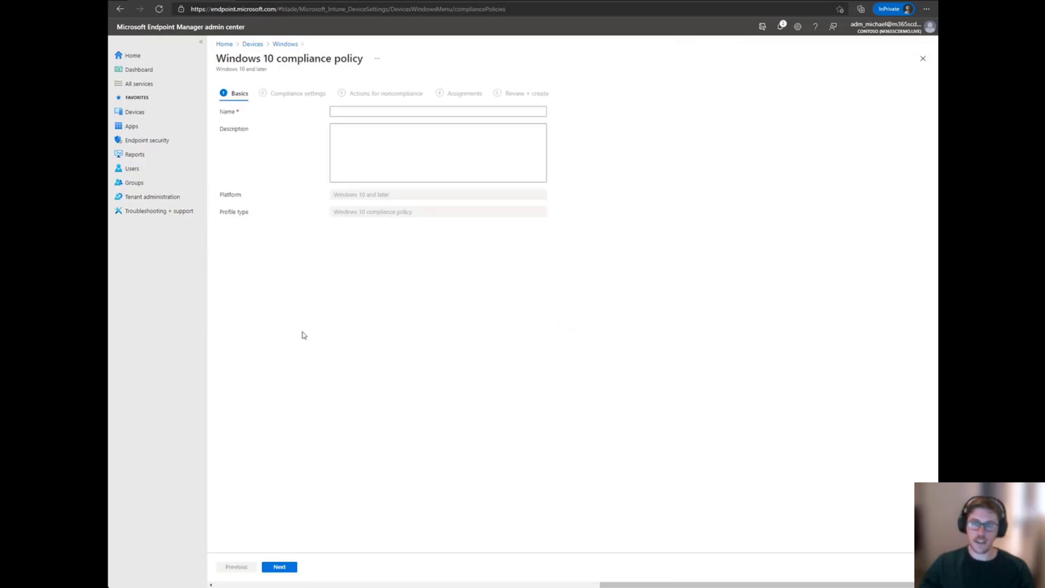
# Step: Name the policy "SBD-Office365-Windows Compliance Policy" and continue to its compliance settings
pyautogui.click(393, 115)
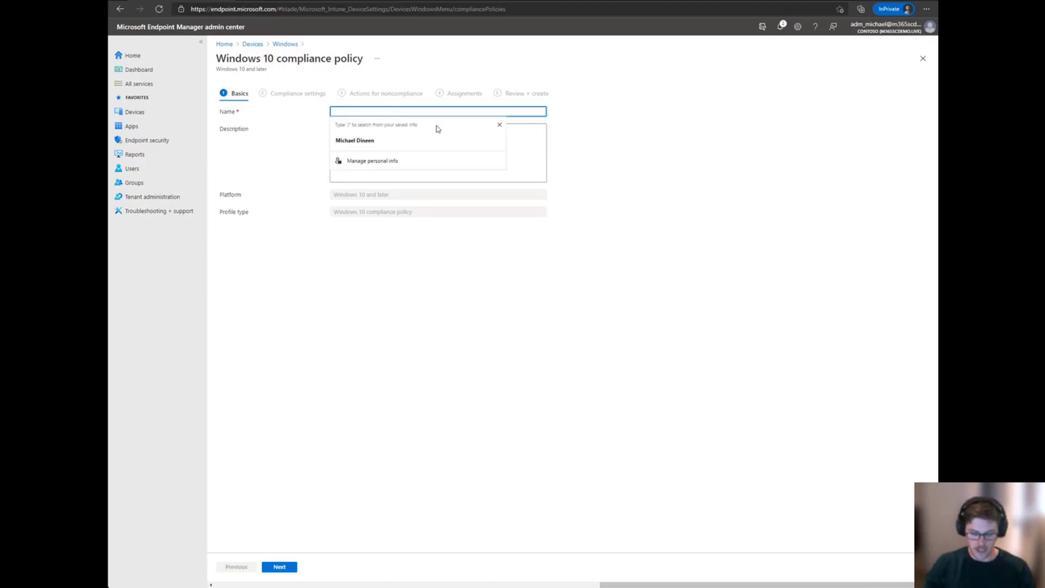
pyautogui.write('SBD-Office365-Windows Compli')
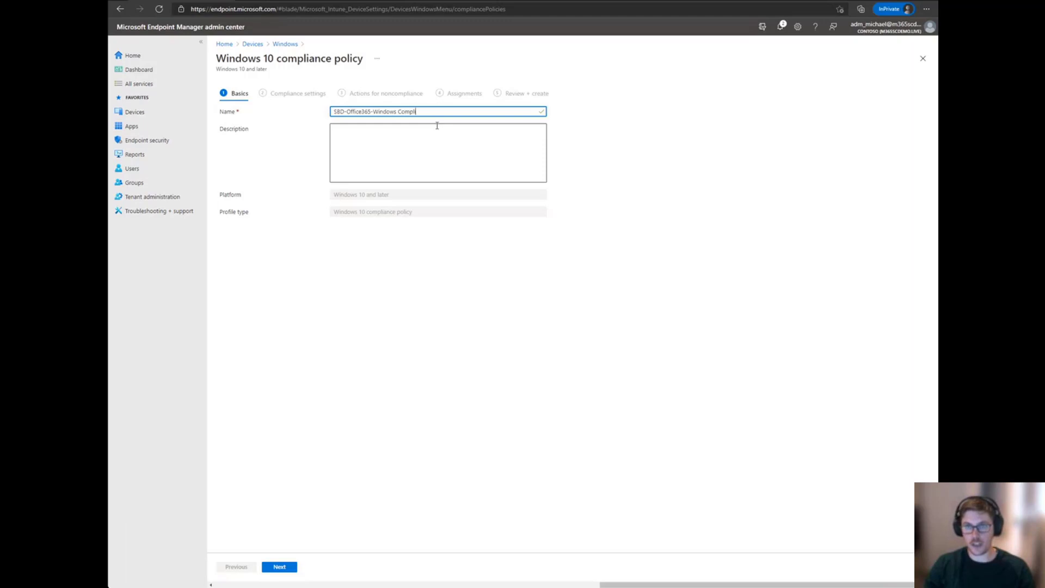
pyautogui.write('y')
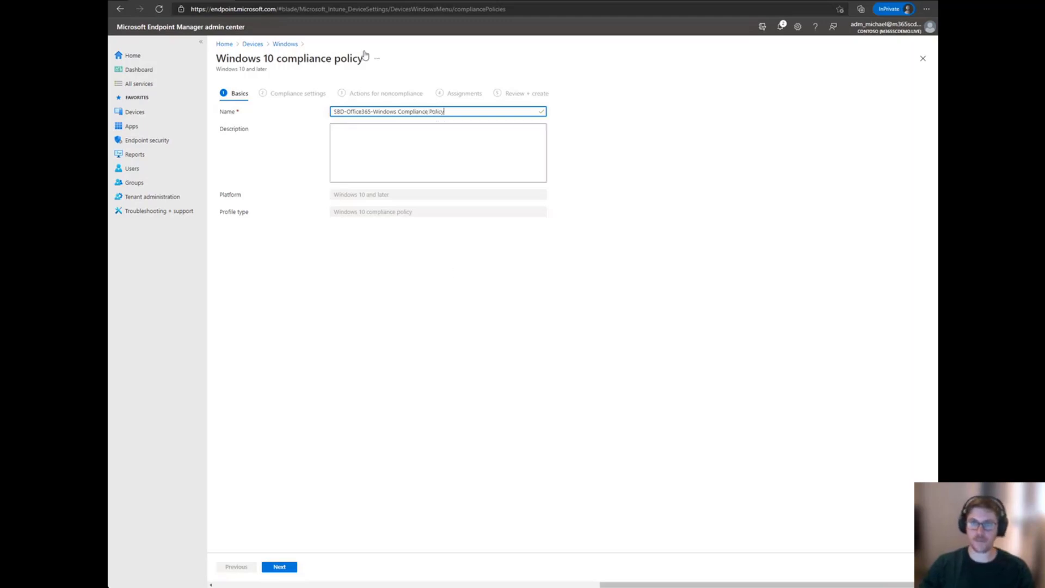
pyautogui.click(274, 569)
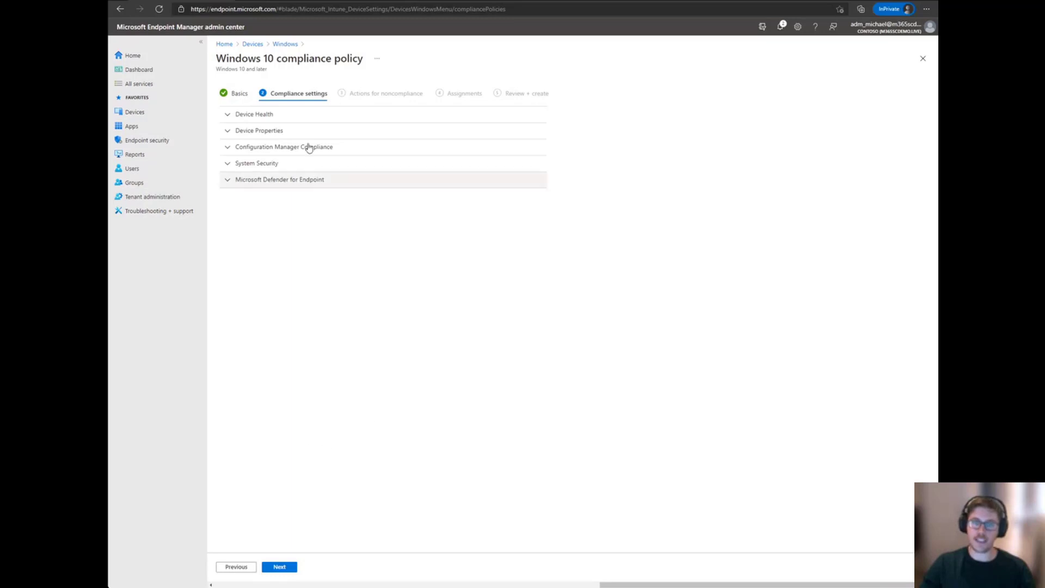
# Step: Expand the compliance setting categories, require encryption of data storage on the device, and continue to the noncompliance actions
pyautogui.click(270, 181)
pyautogui.click(273, 163)
pyautogui.click(275, 132)
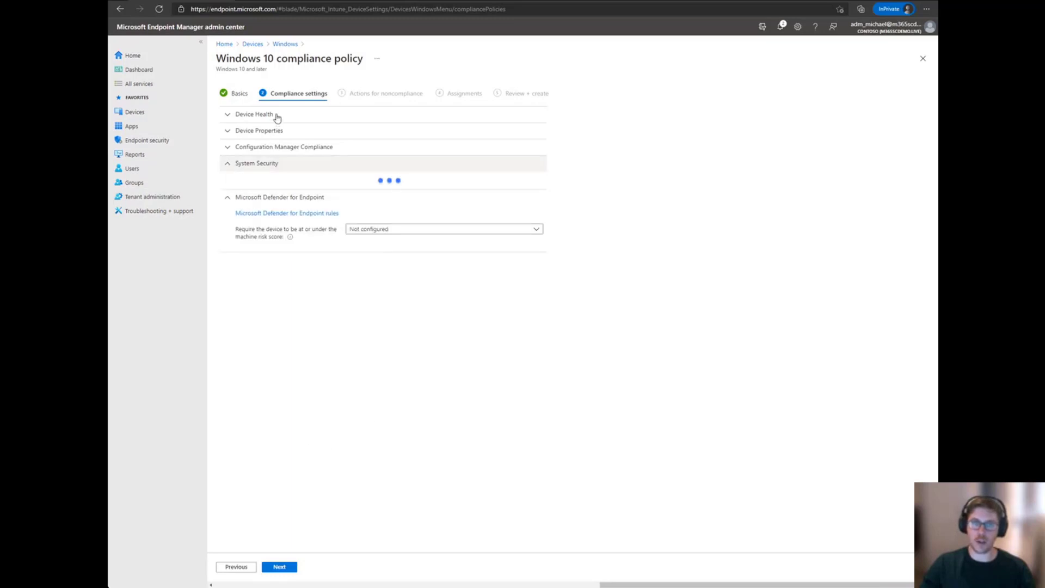
pyautogui.click(276, 114)
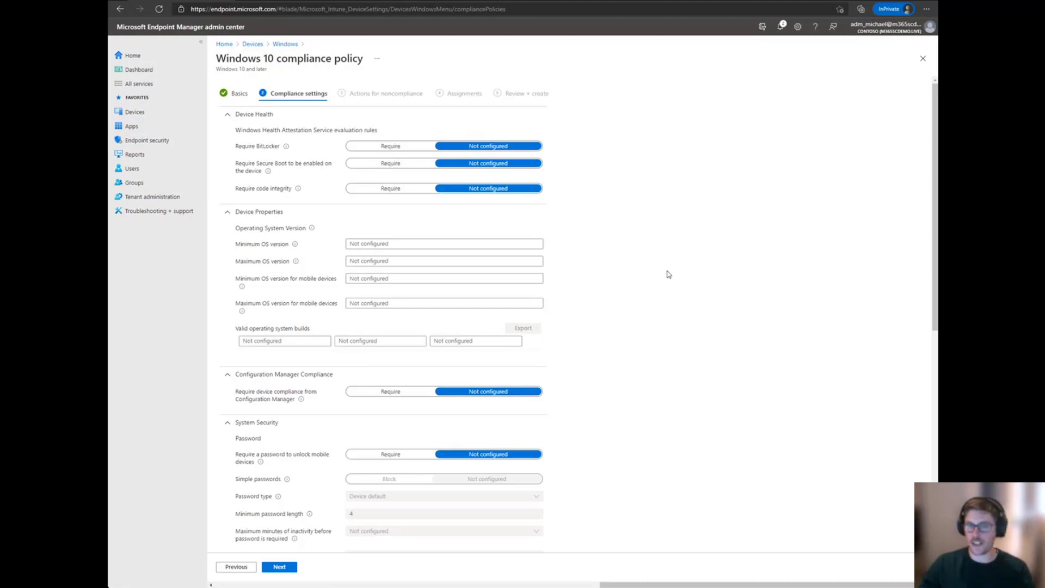
pyautogui.scroll(-5, 668, 275)
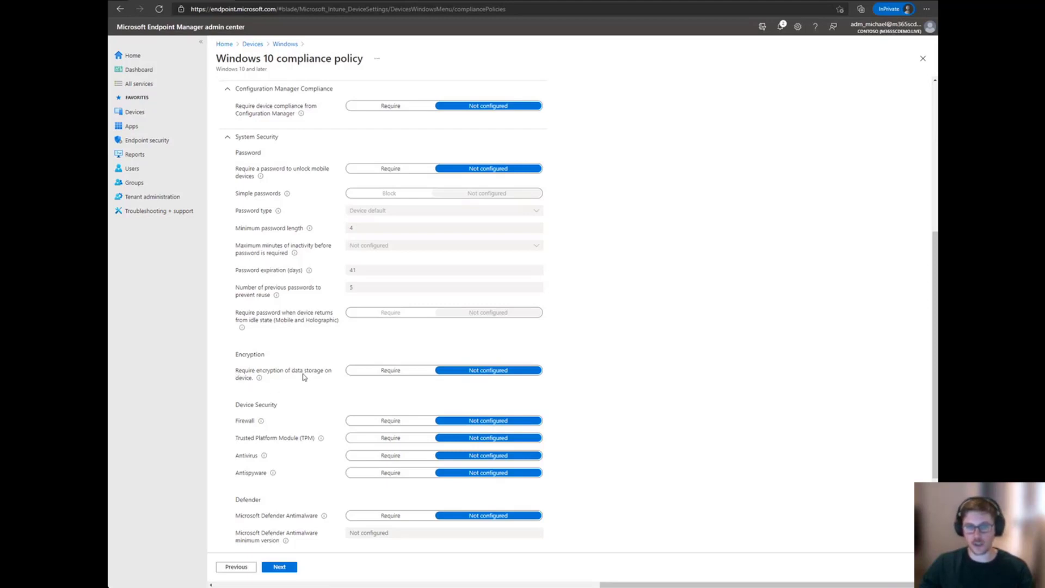
pyautogui.click(380, 375)
pyautogui.scroll(-3, 677, 422)
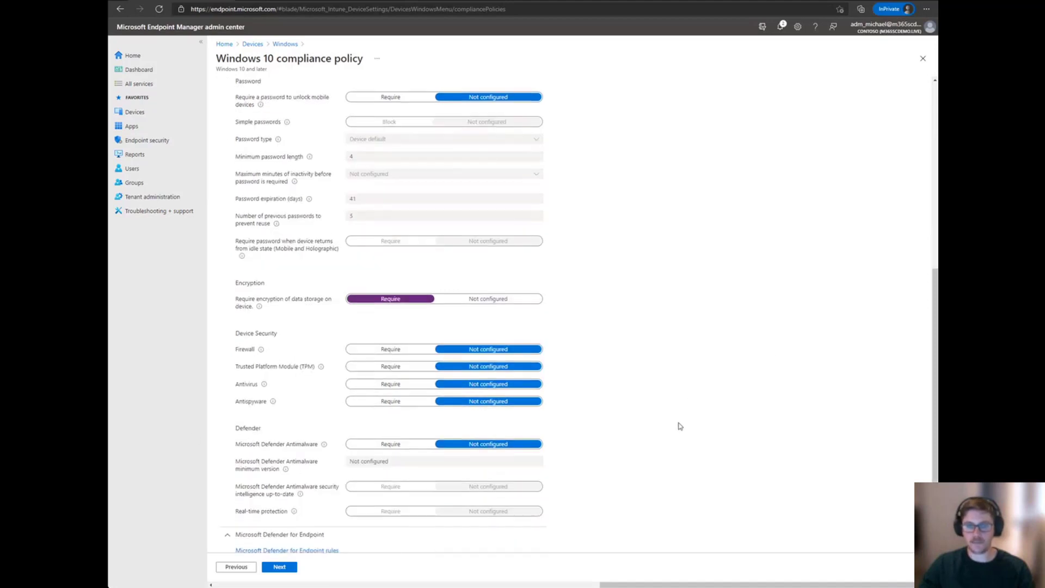
pyautogui.click(279, 567)
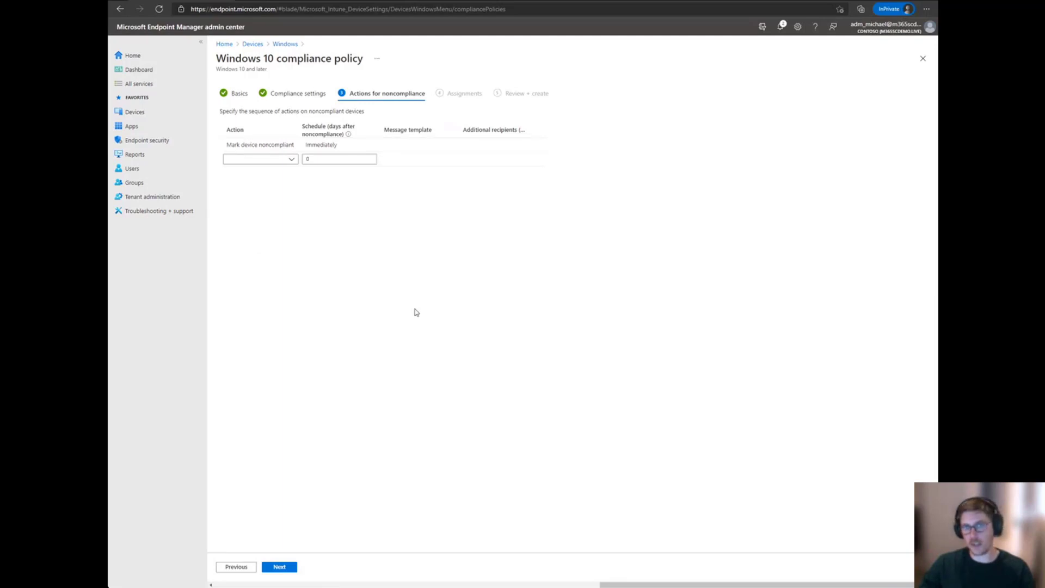
# Step: Try adding a "Send email to end user" action for noncompliance below the default action, and delete that added row
pyautogui.click(235, 145)
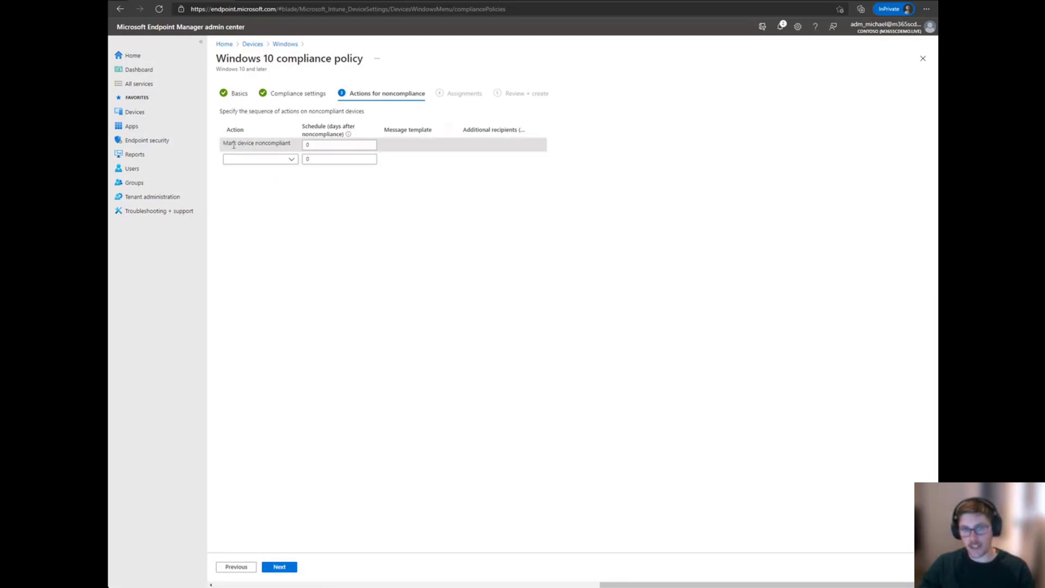
pyautogui.moveTo(224, 145); pyautogui.dragTo(297, 153)
pyautogui.click(371, 227)
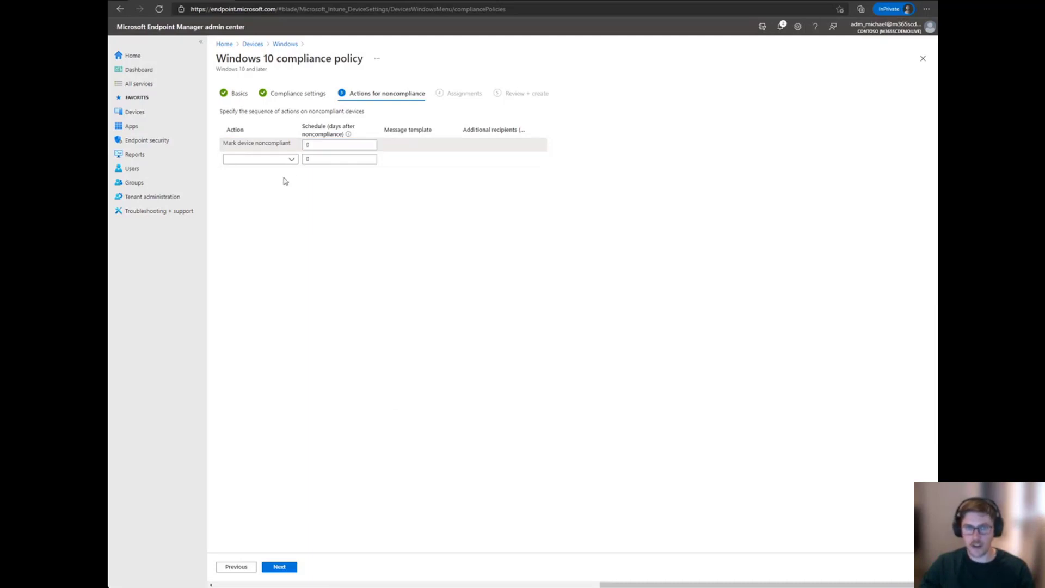
pyautogui.click(290, 159)
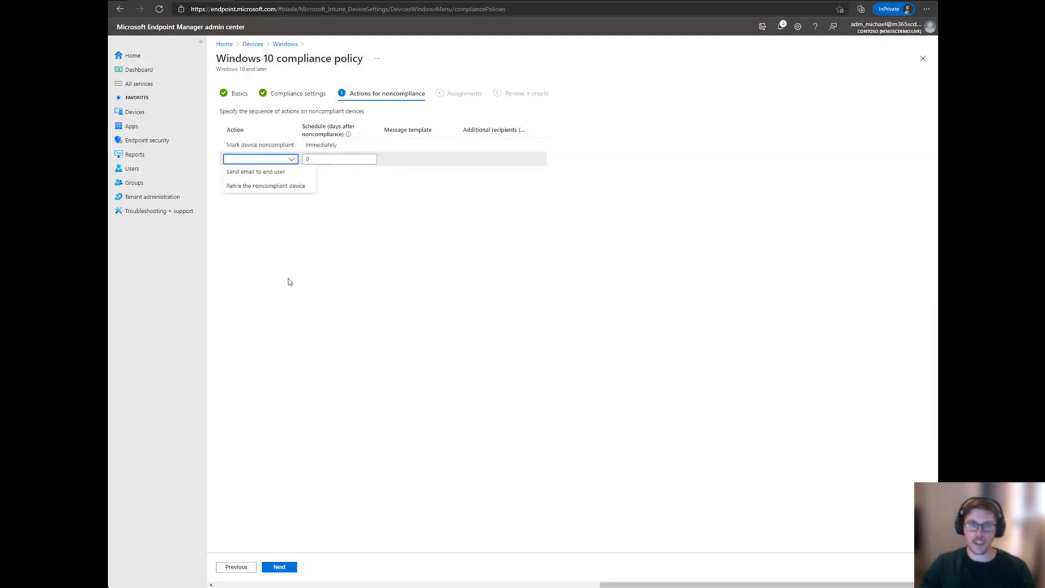
pyautogui.click(251, 175)
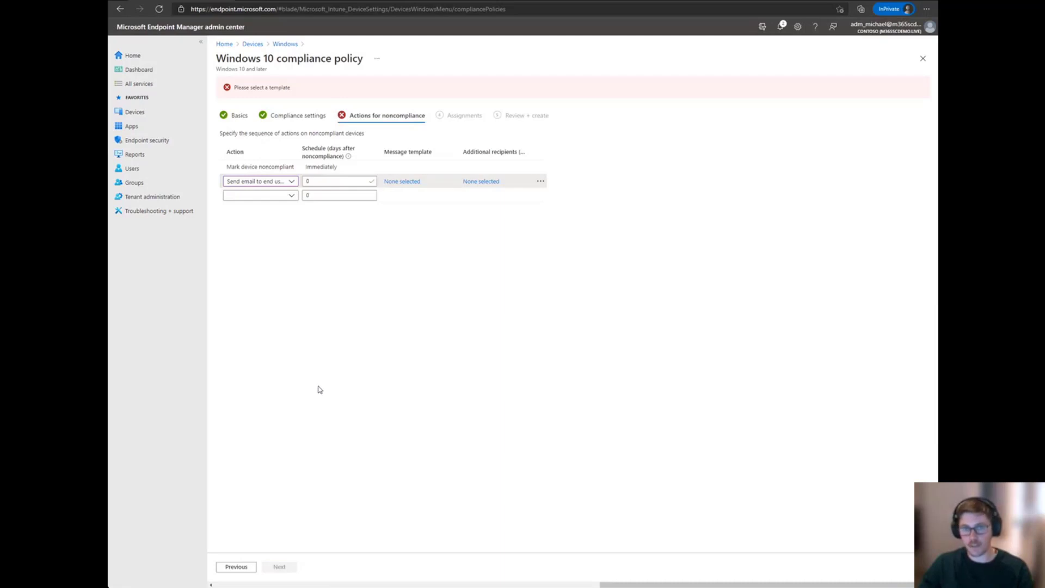
pyautogui.click(260, 183)
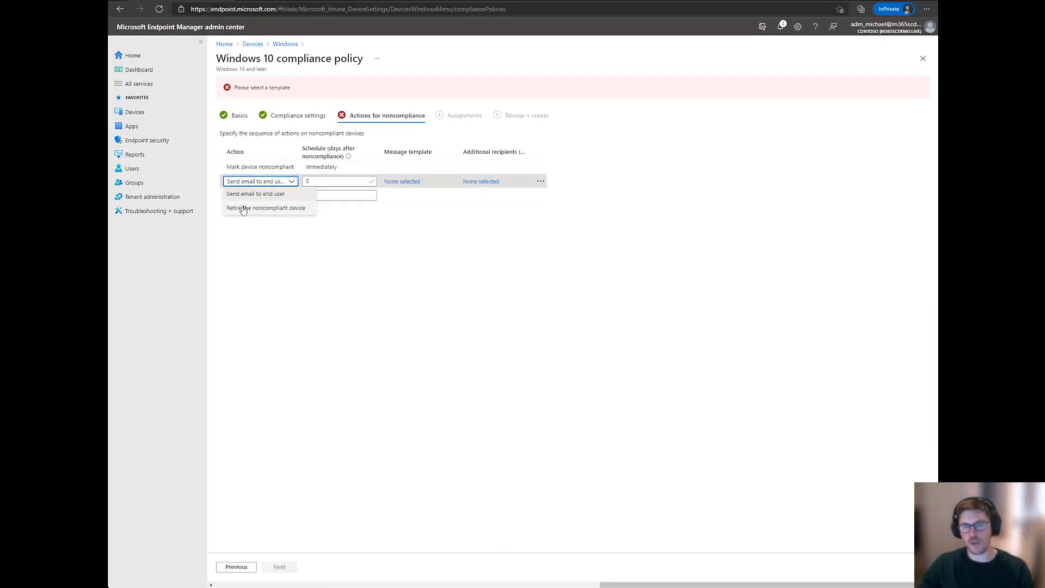
pyautogui.click(310, 362)
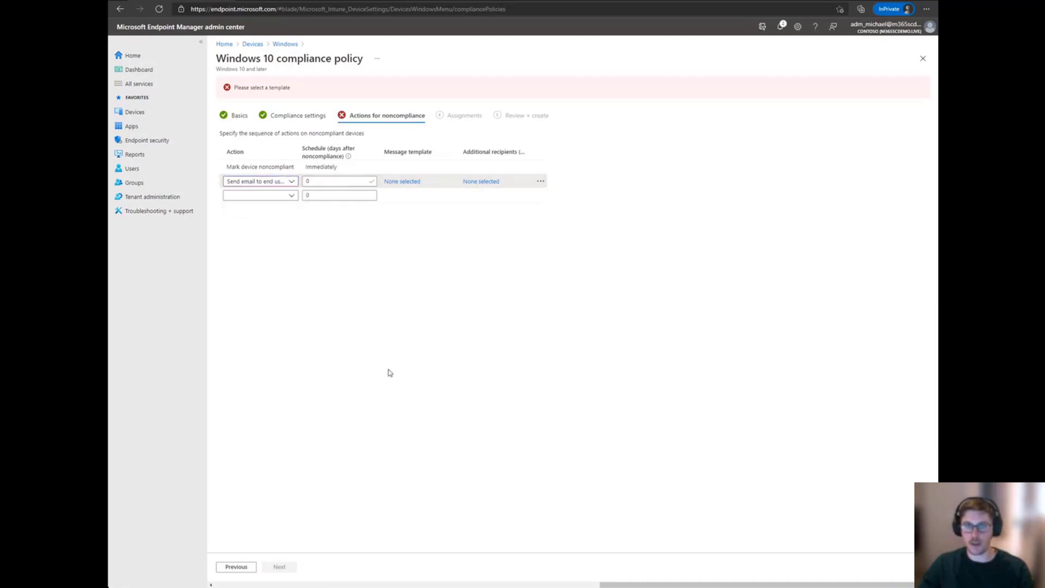
pyautogui.click(541, 181)
pyautogui.click(581, 192)
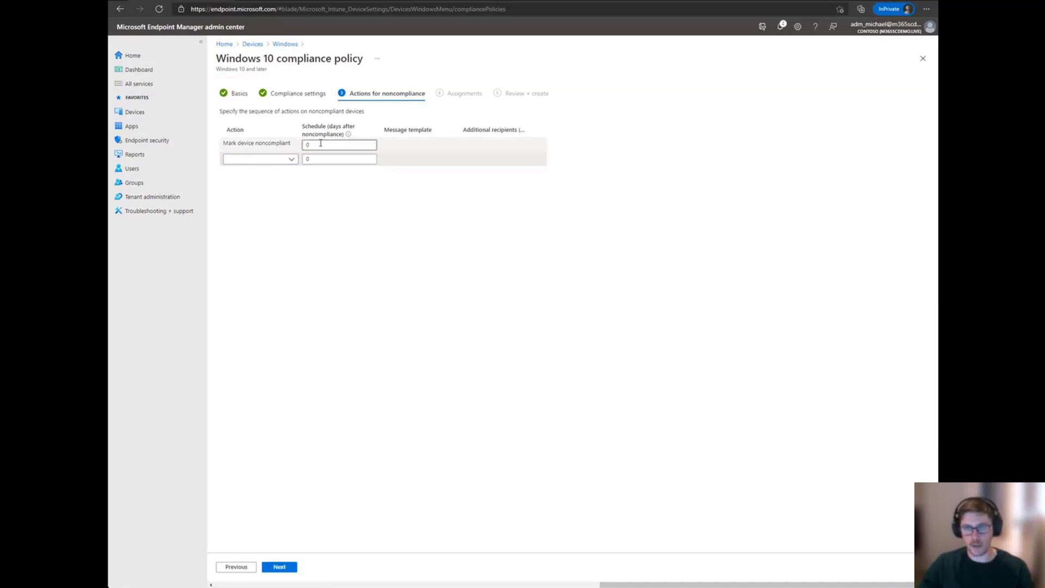
# Step: Keep the default noncompliance action and assign the policy to the All Windows Devices group
pyautogui.click(290, 567)
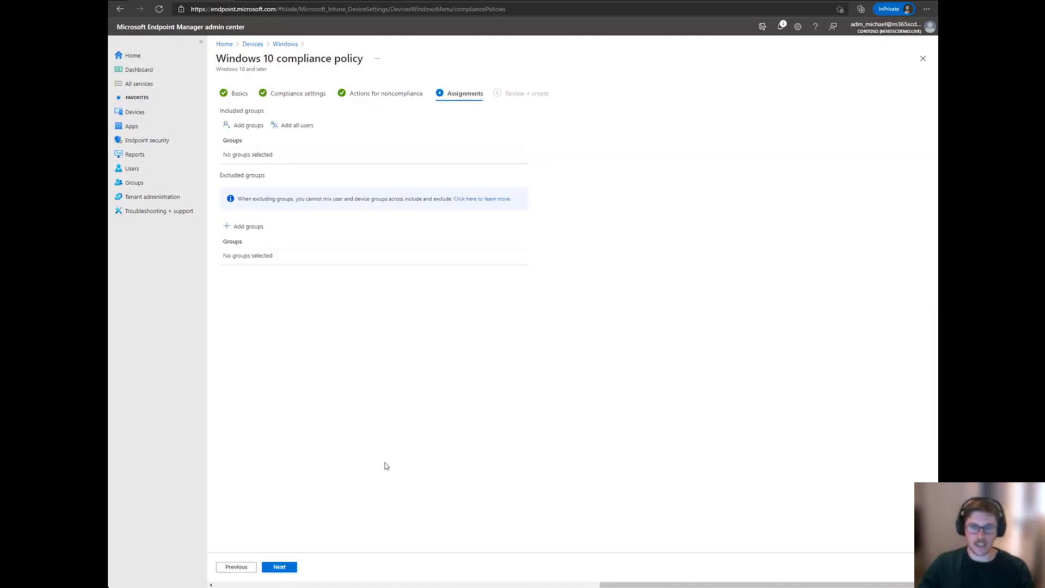
pyautogui.click(240, 127)
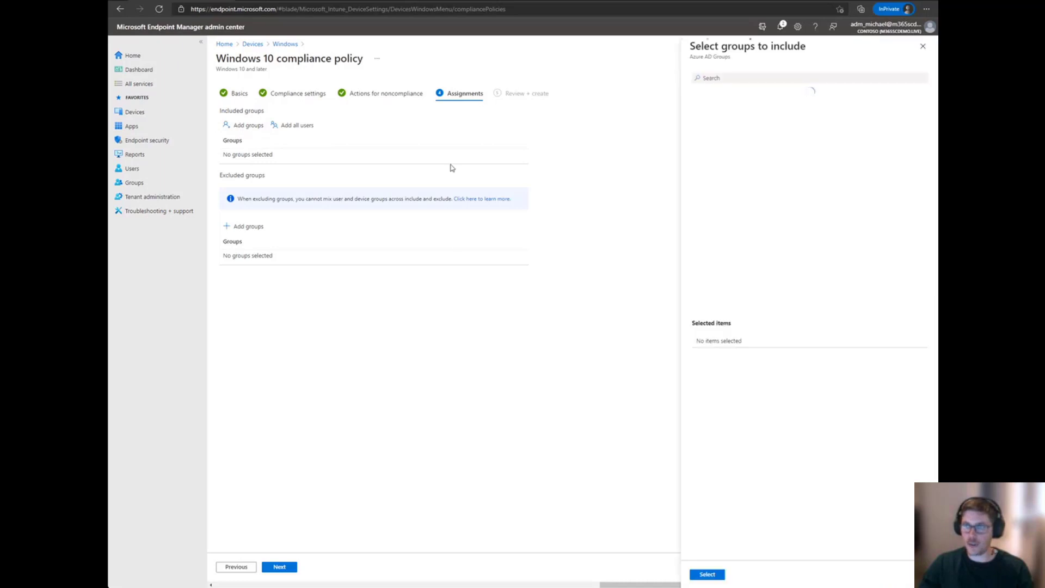
pyautogui.click(722, 79)
pyautogui.write('All Windows')
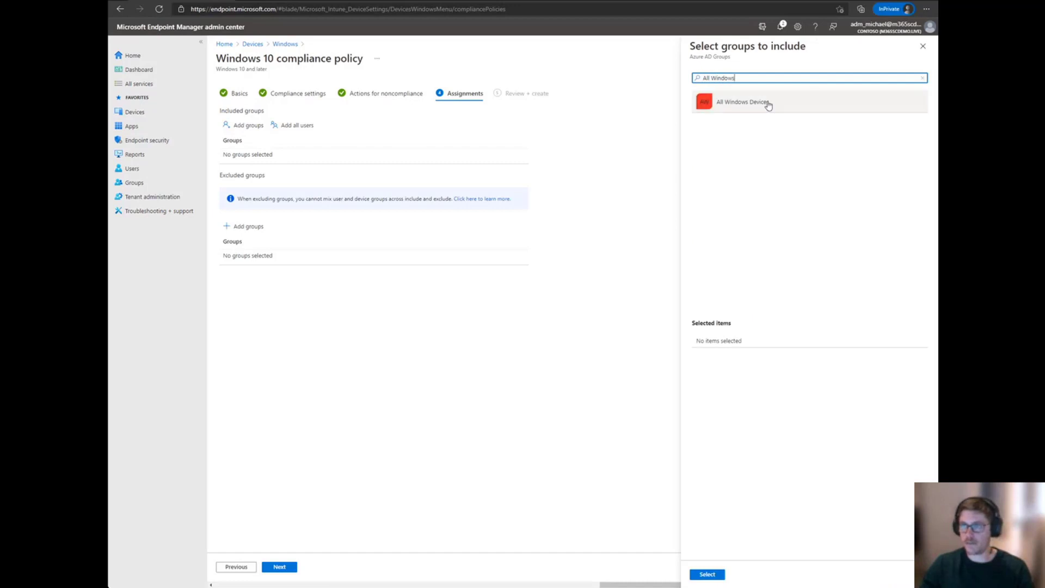
pyautogui.click(765, 103)
pyautogui.click(707, 575)
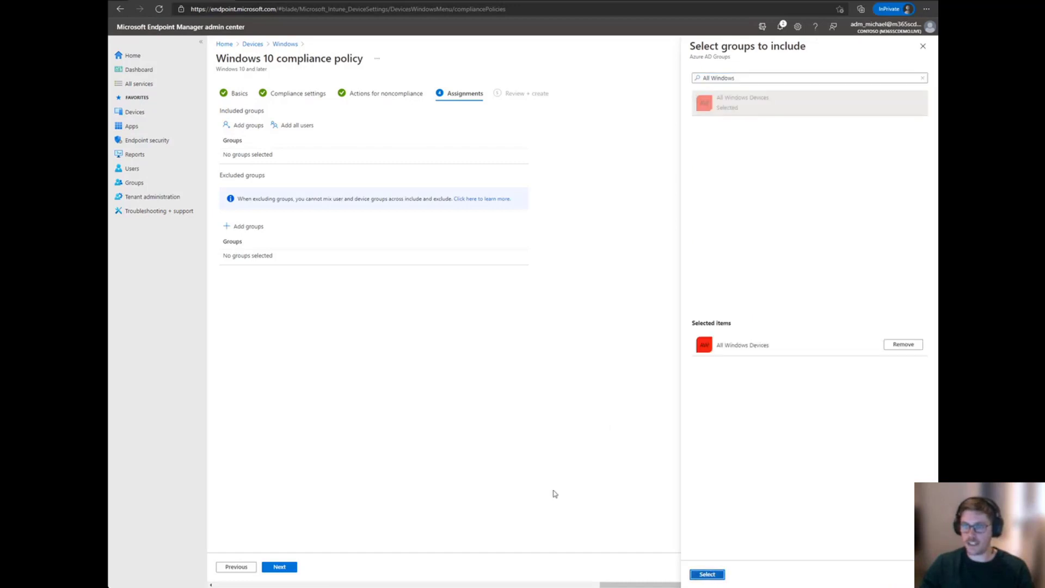
pyautogui.click(279, 567)
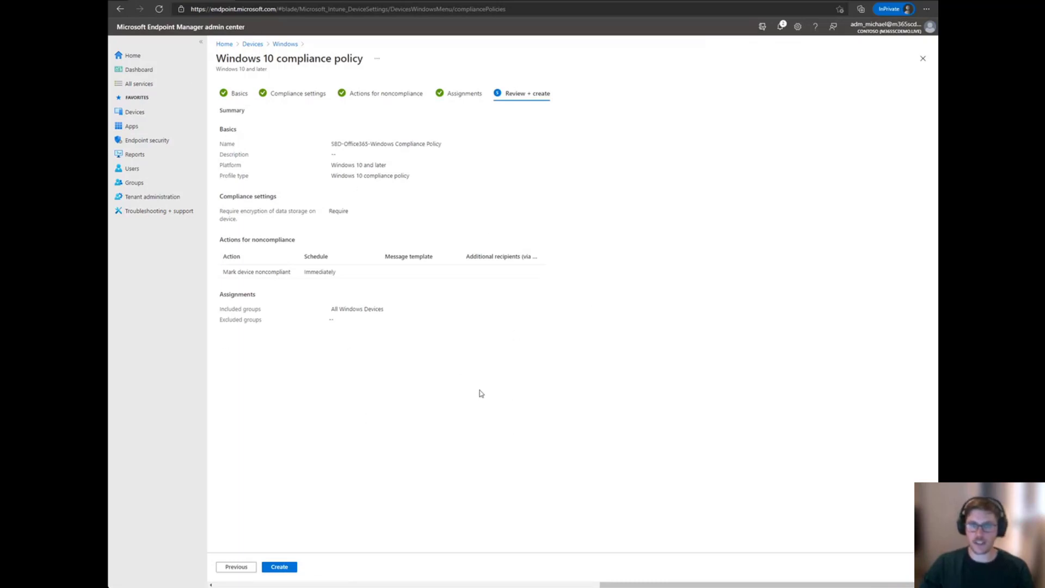
# Step: Review the policy summary and create the Windows 10 compliance policy
pyautogui.tripleClick(359, 144)
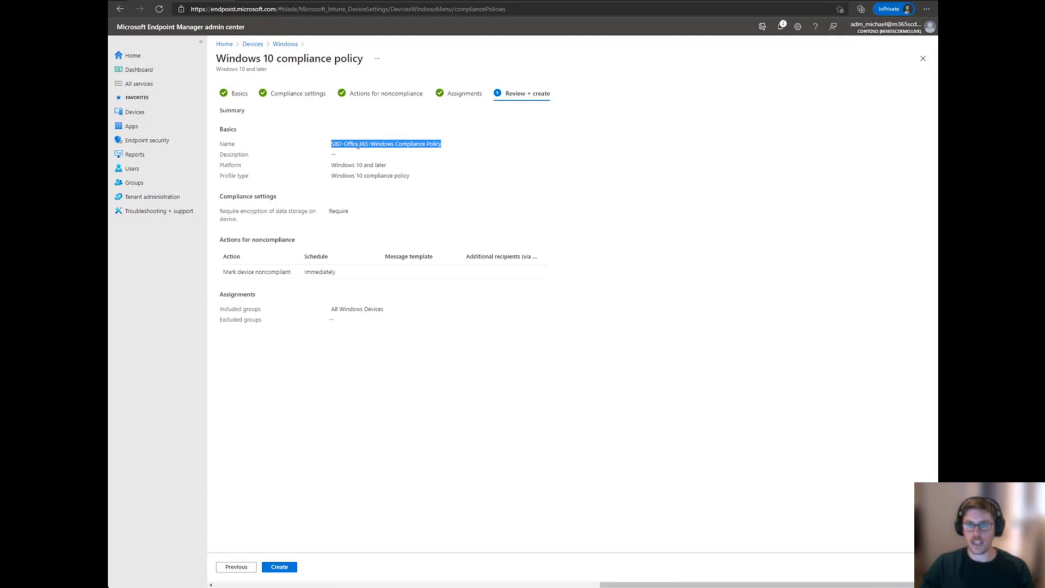
pyautogui.click(386, 173)
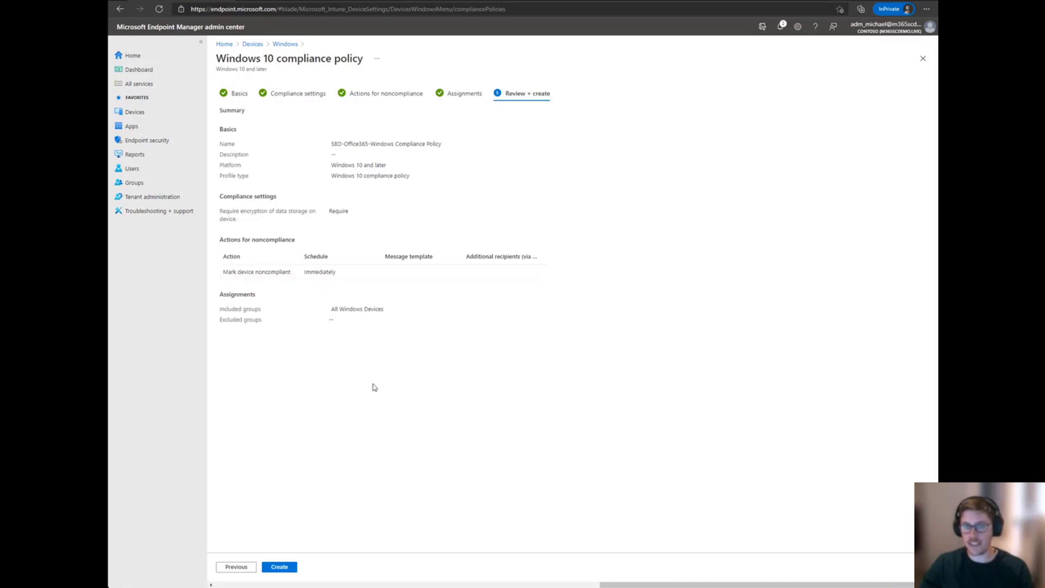
pyautogui.click(277, 567)
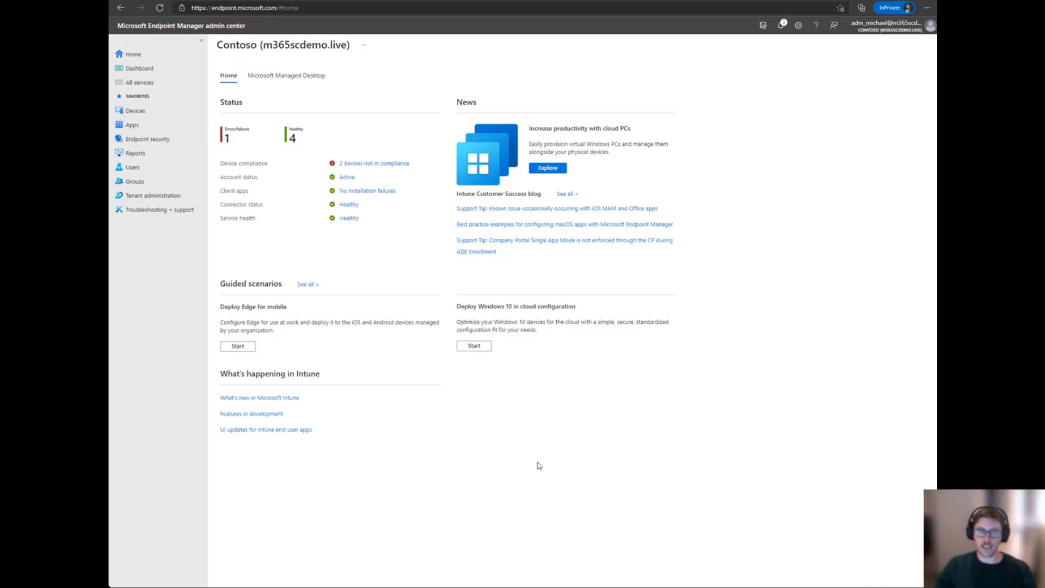
# Step: Open the enrolled iPad's overview from the iOS/iPadOS device list
pyautogui.click(136, 111)
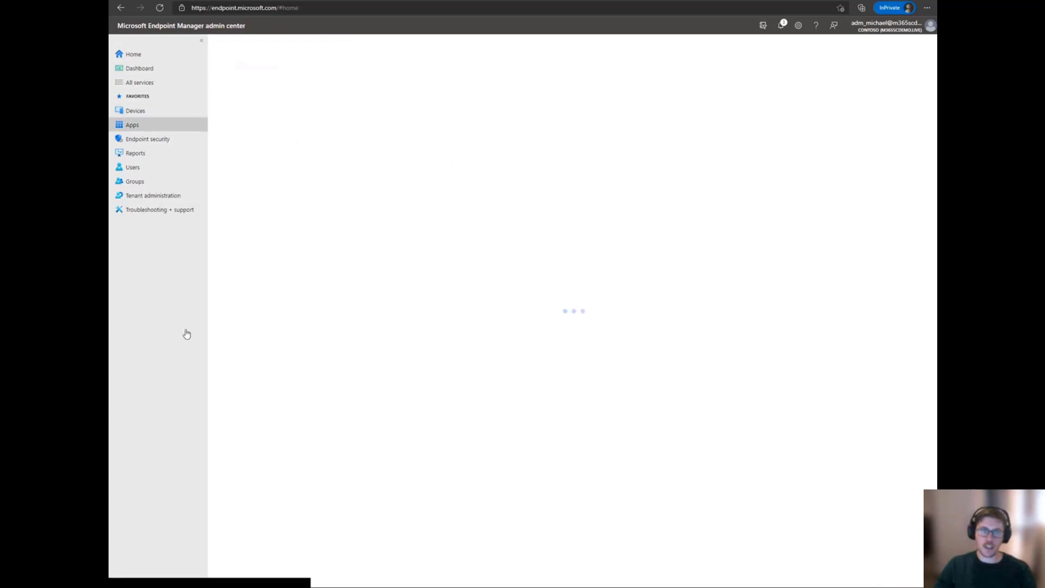
pyautogui.click(244, 174)
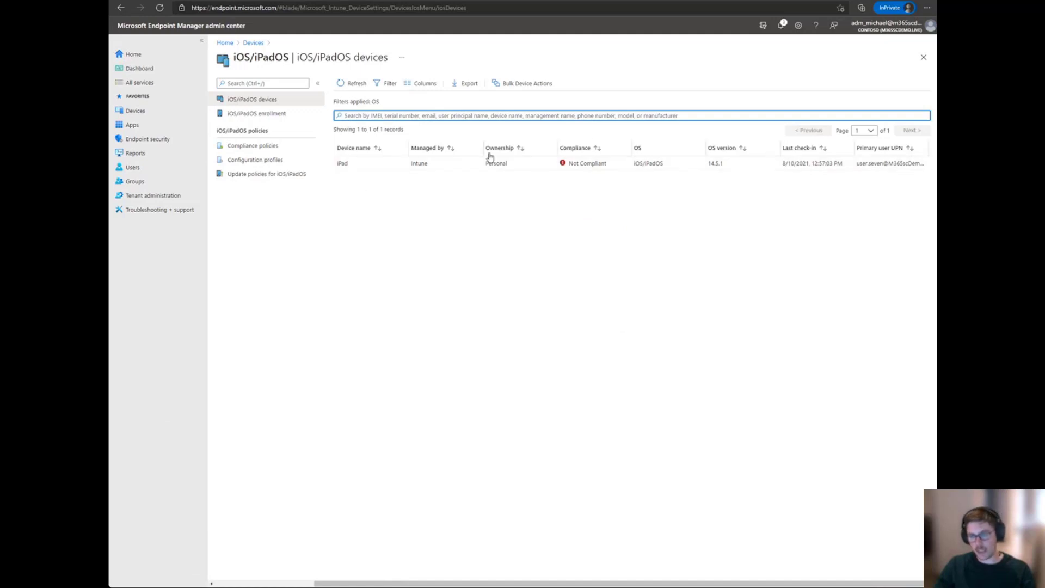
pyautogui.click(588, 287)
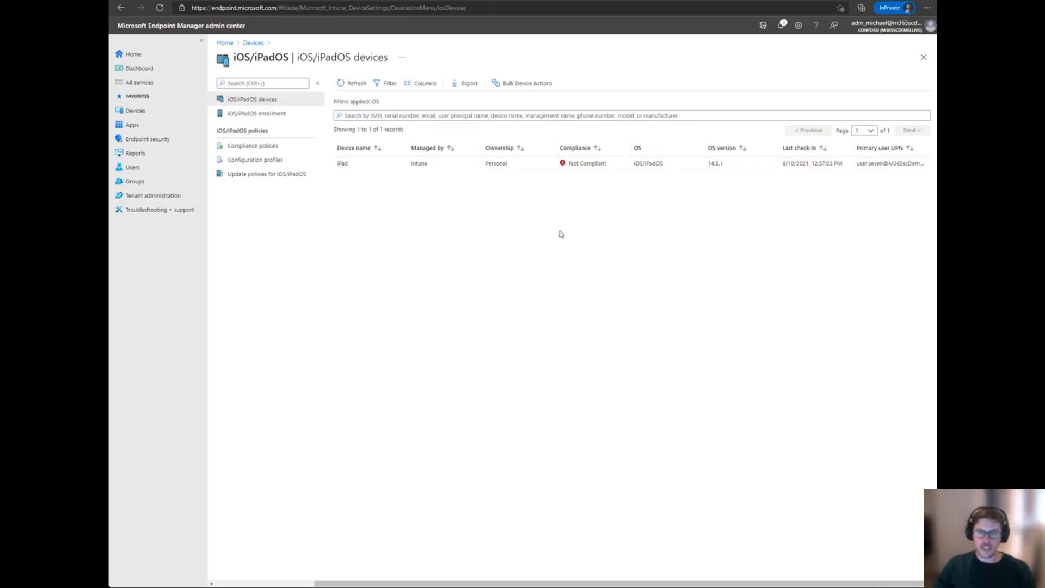
pyautogui.click(541, 165)
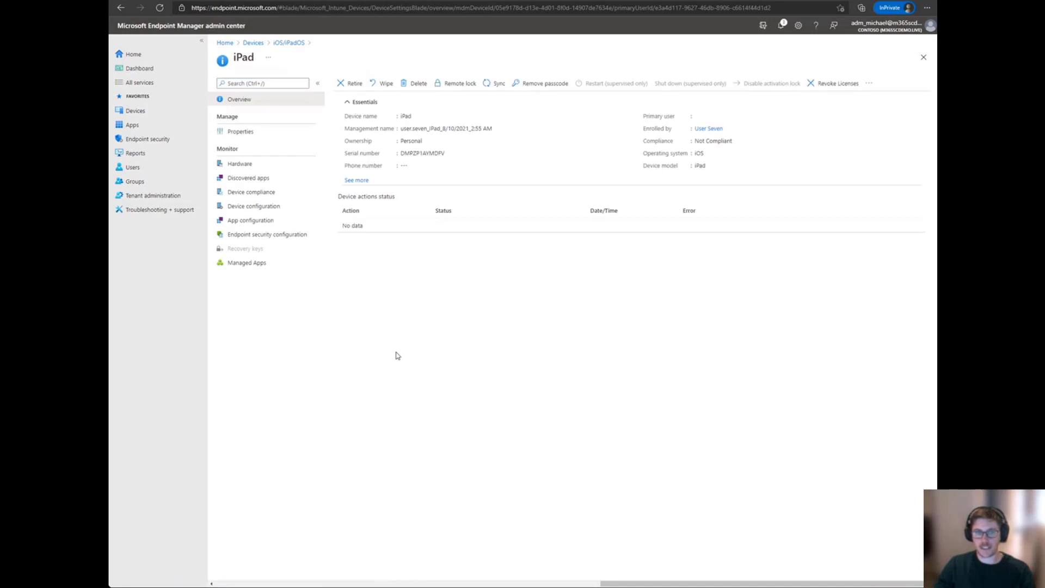
# Step: Examine the iPad's device compliance and the individual settings of its Built-in Device Compliance Policy
pyautogui.click(251, 193)
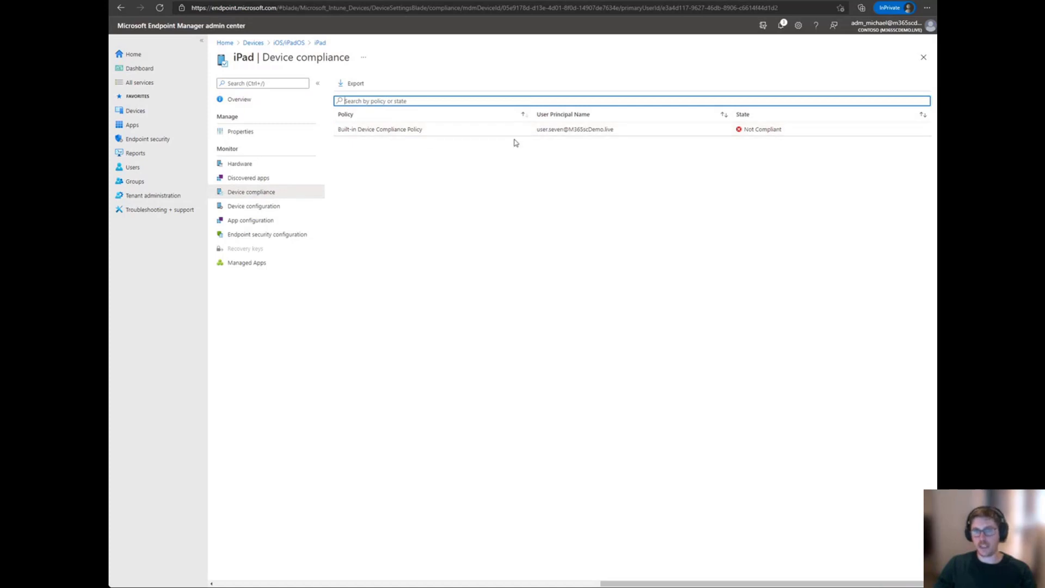
pyautogui.click(674, 130)
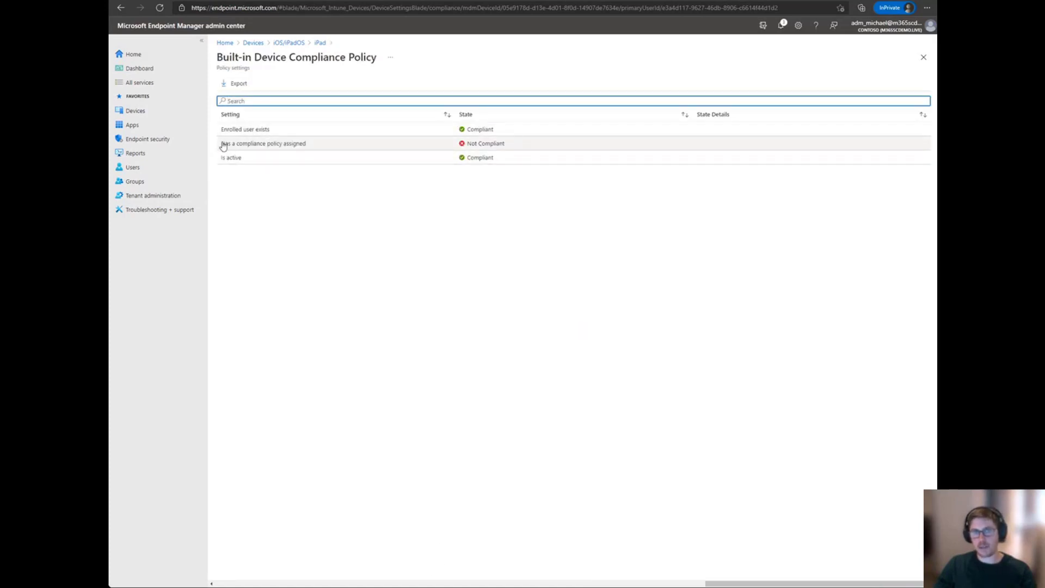
pyautogui.moveTo(223, 143); pyautogui.dragTo(532, 189)
pyautogui.click(450, 381)
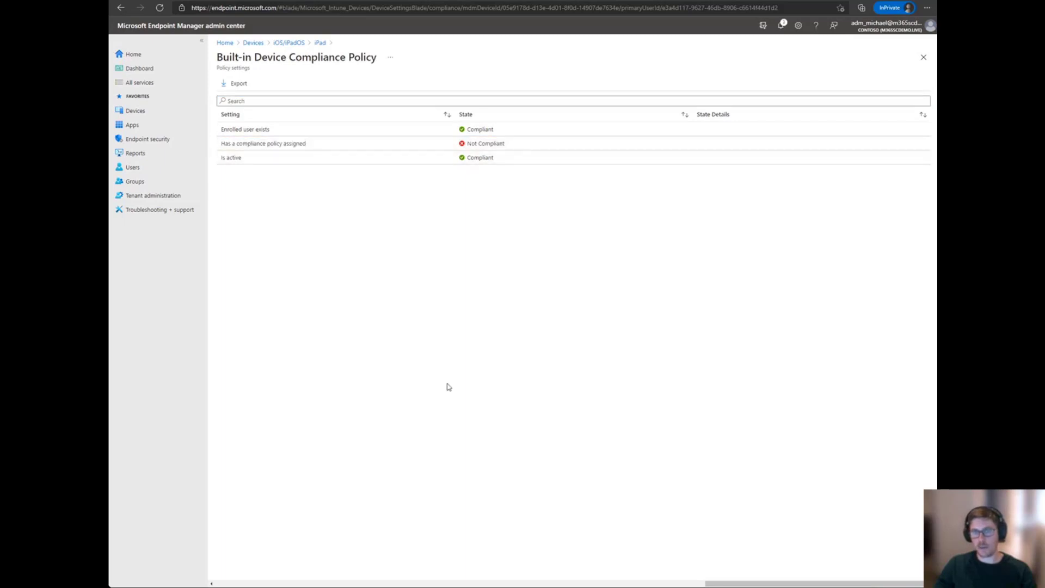
# Step: Start creating a new compliance policy for the iOS/iPadOS platform
pyautogui.click(151, 125)
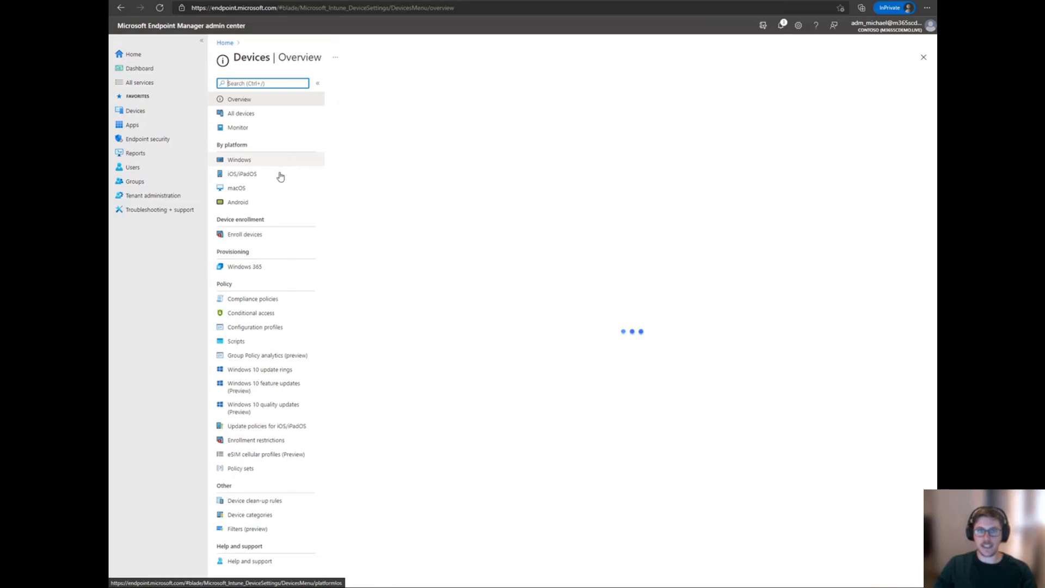
pyautogui.click(275, 179)
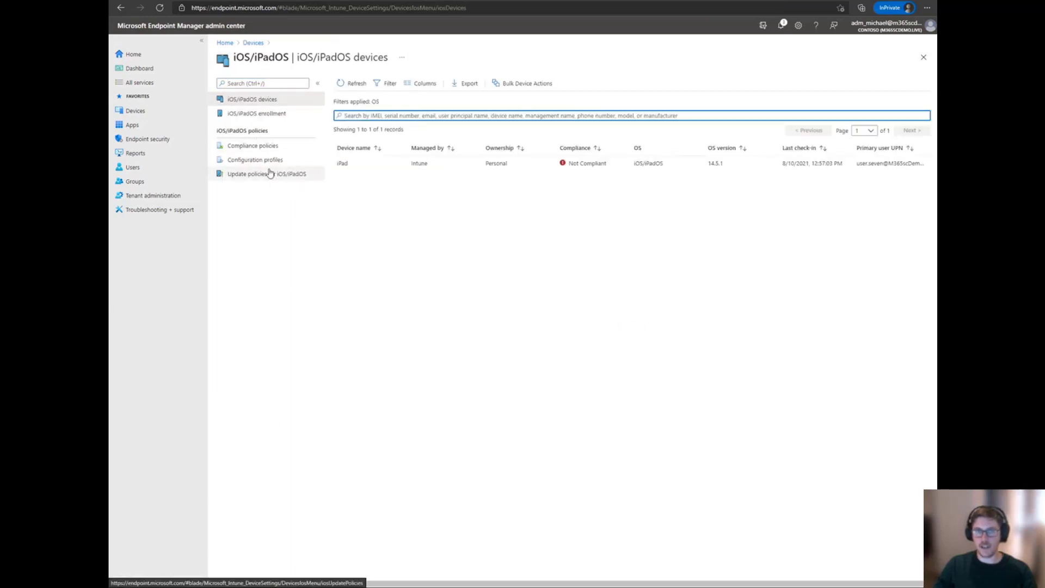
pyautogui.click(263, 147)
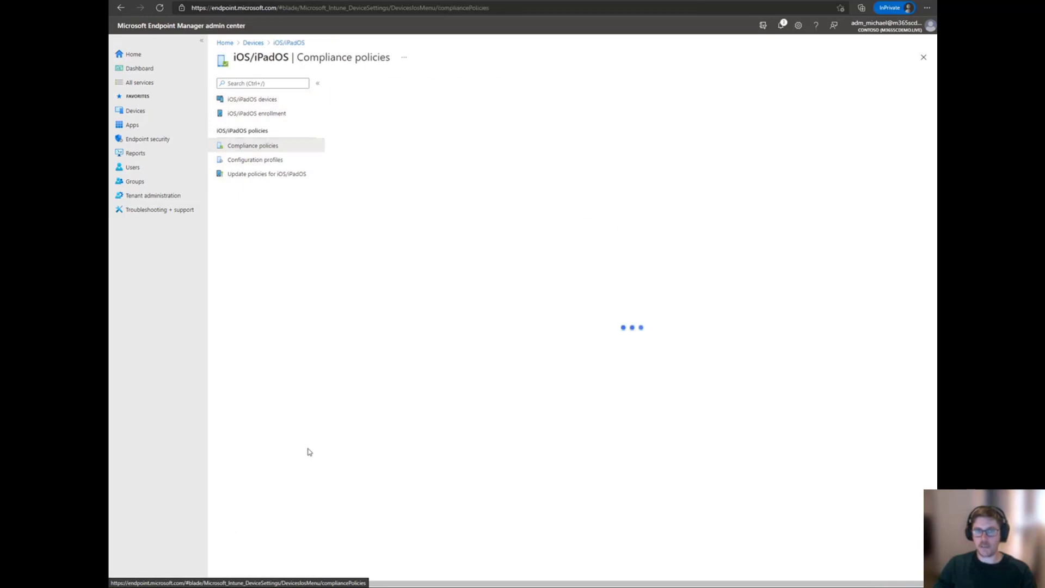
pyautogui.click(364, 85)
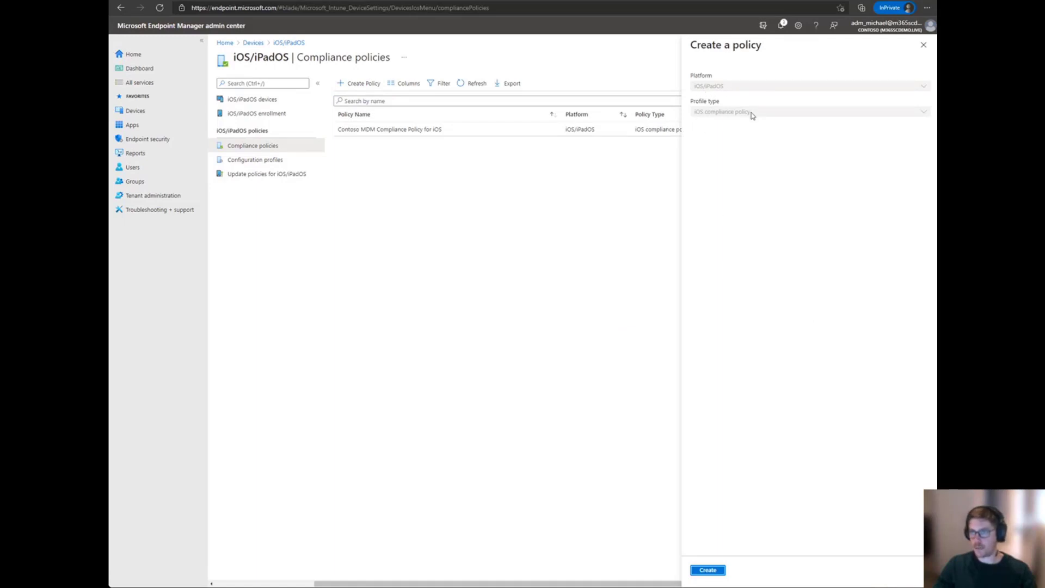
pyautogui.click(708, 570)
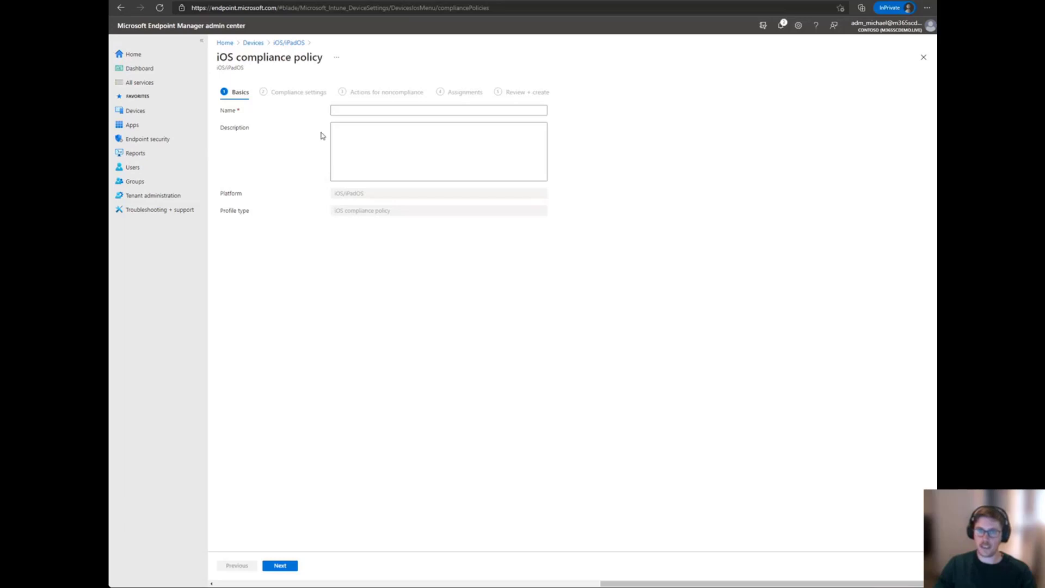
# Step: Name the policy "SBD-Office365-iOS Compliance" and continue to its compliance settings
pyautogui.click(352, 110)
pyautogui.write('SBD-Office365-iOS Compliance')
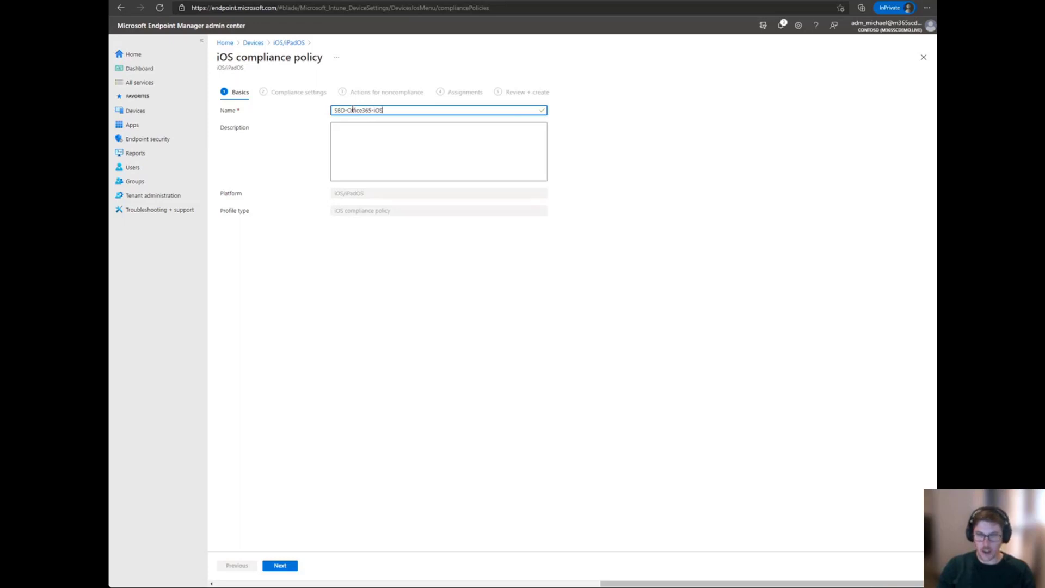
pyautogui.click(292, 564)
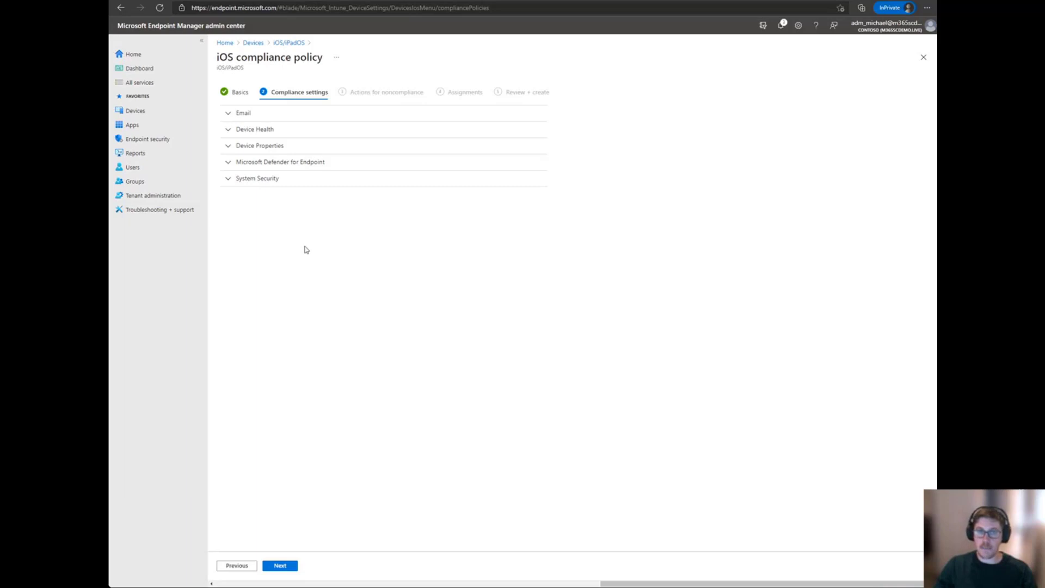
# Step: Expand the Email, Device Health, Device Properties, Microsoft Defender for Endpoint and System Security sections and review their settings
pyautogui.click(275, 179)
pyautogui.click(267, 131)
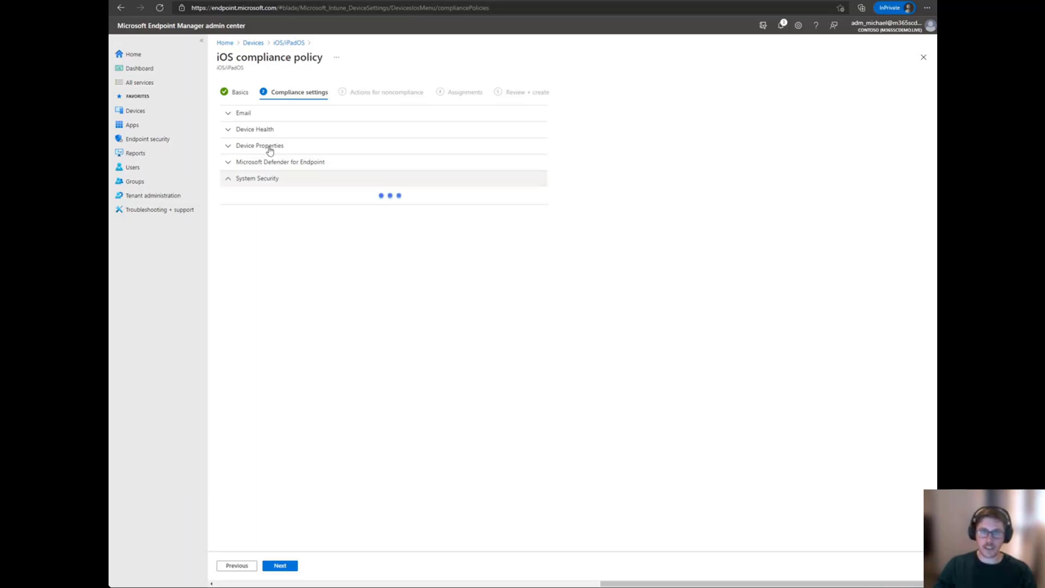
pyautogui.click(265, 115)
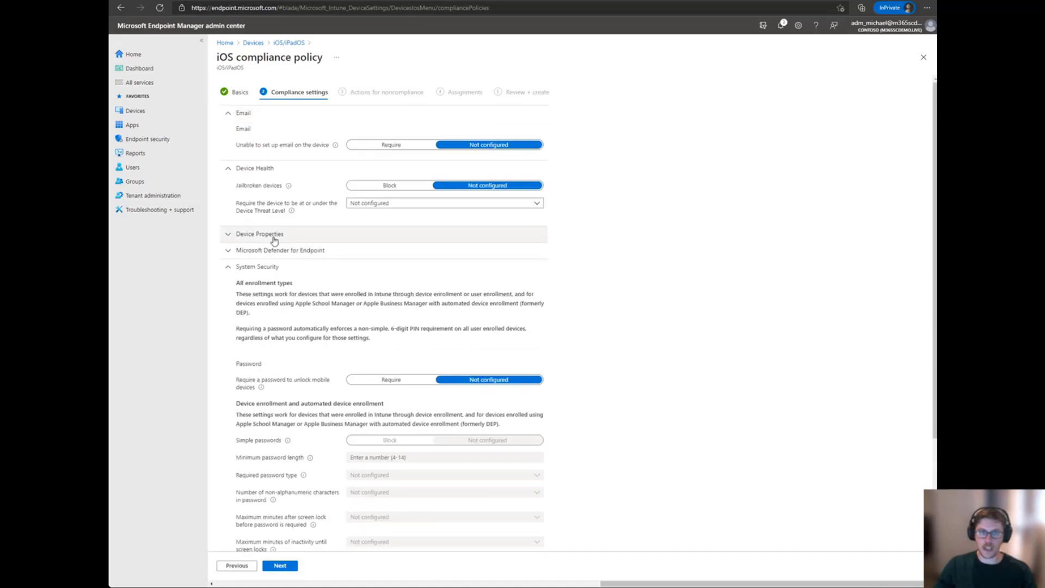
pyautogui.click(312, 251)
pyautogui.click(290, 234)
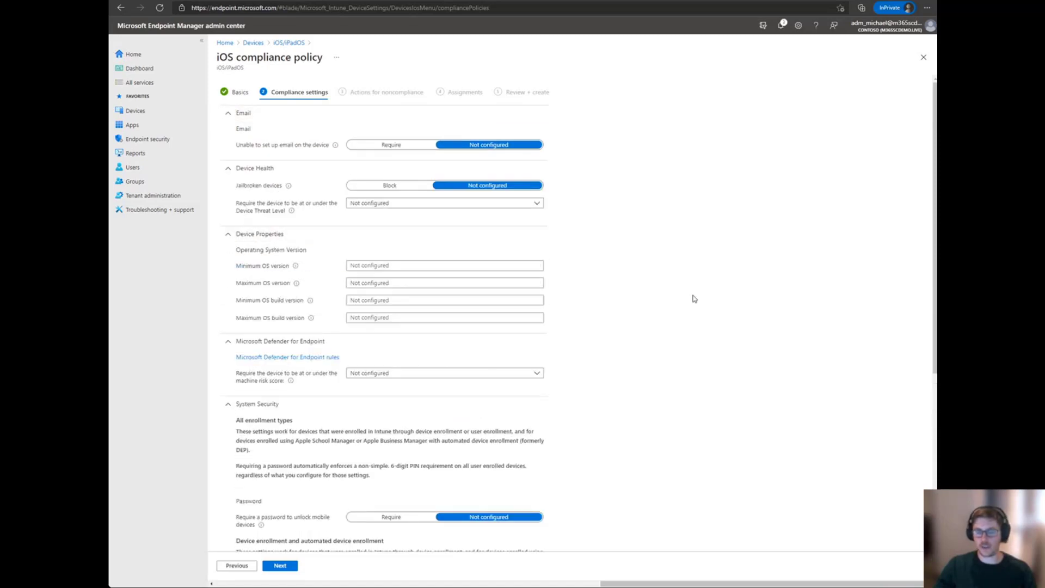
pyautogui.scroll(-3, 703, 304)
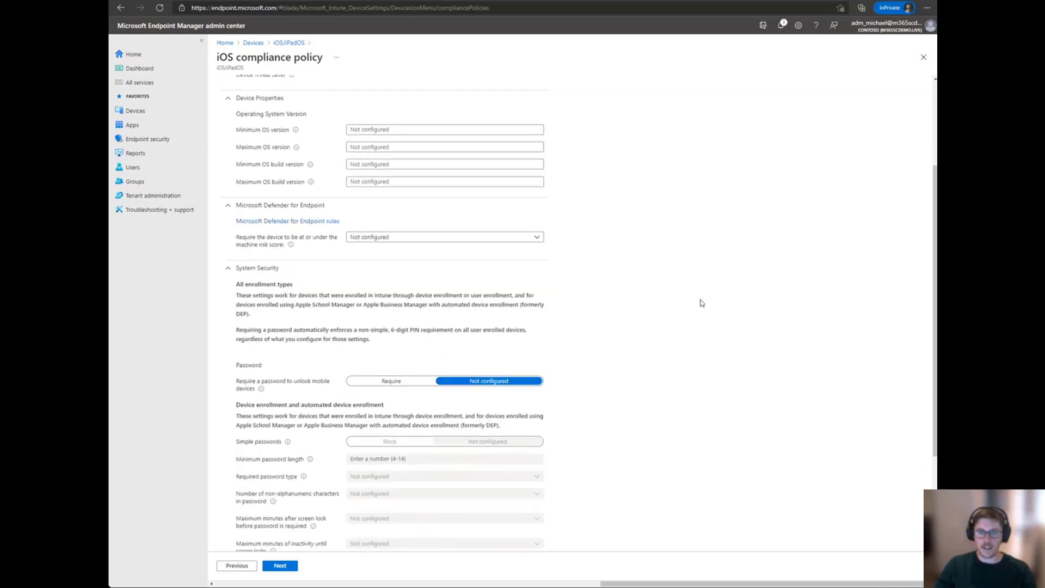
pyautogui.scroll(-3, 292, 233)
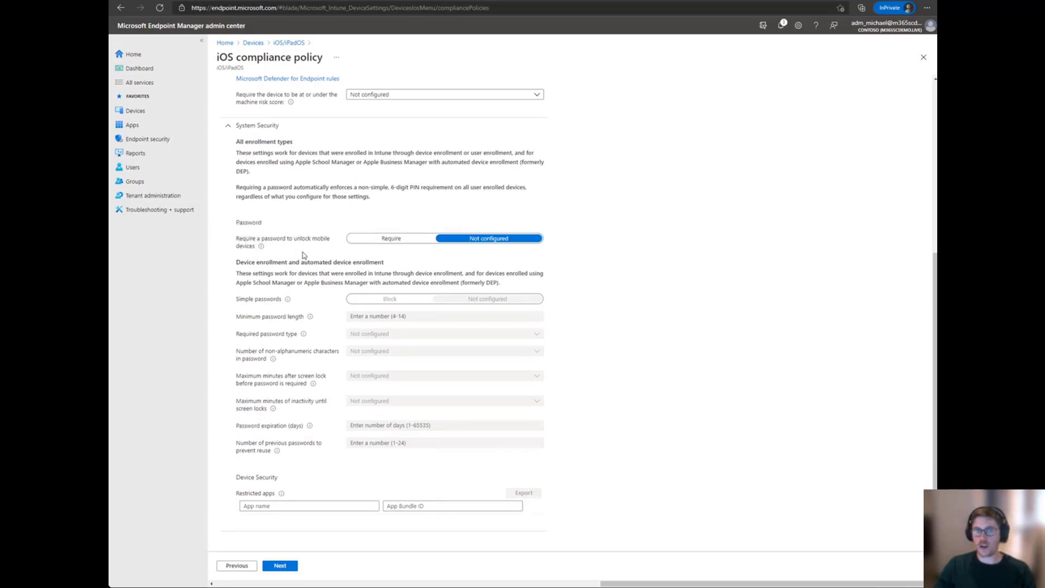
# Step: Require a password to unlock mobile devices, with a minimum length of 6 and the Alphanumeric password type
pyautogui.click(391, 241)
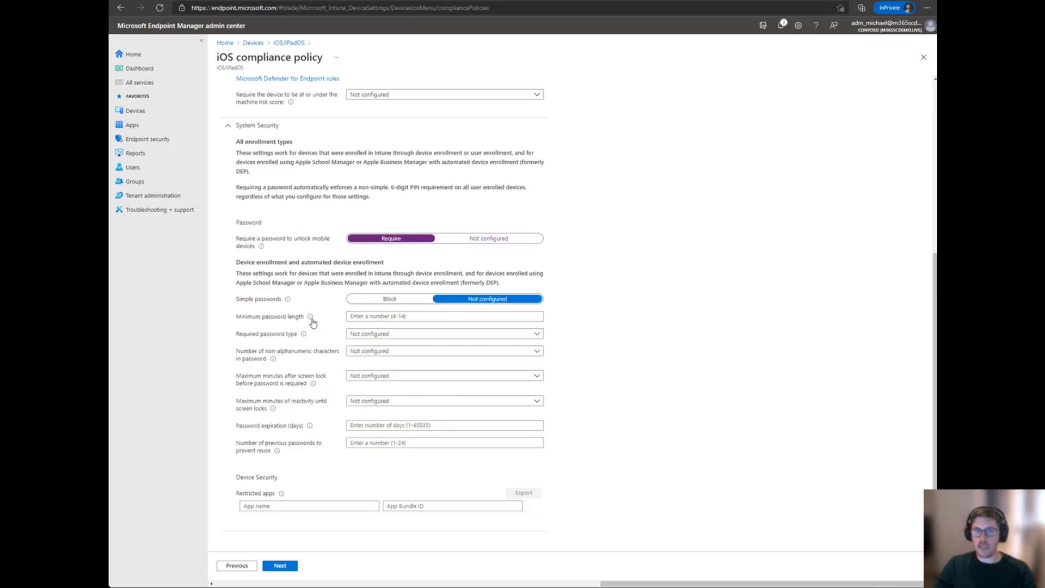
pyautogui.click(381, 317)
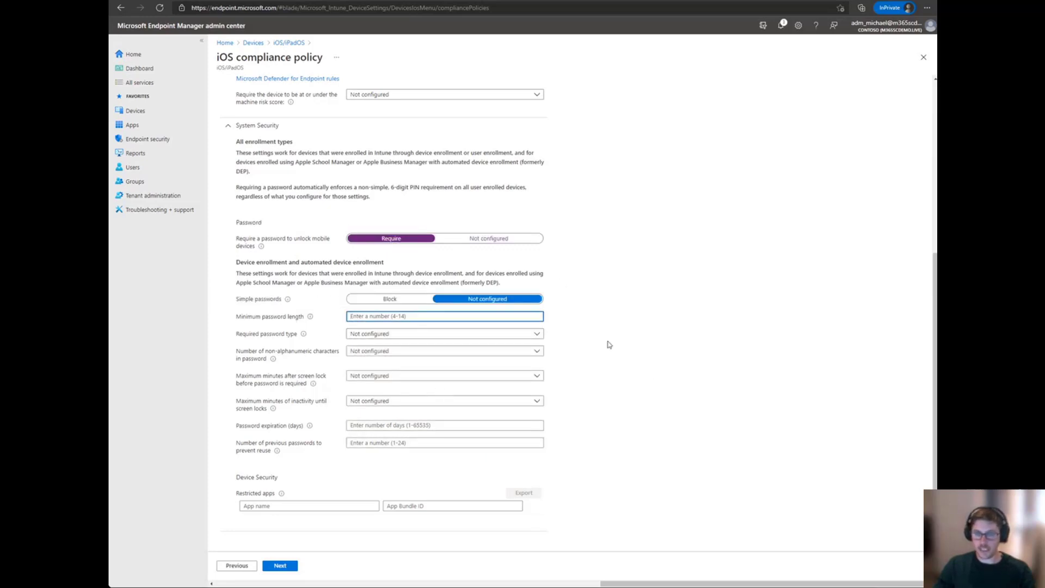
pyautogui.write('6')
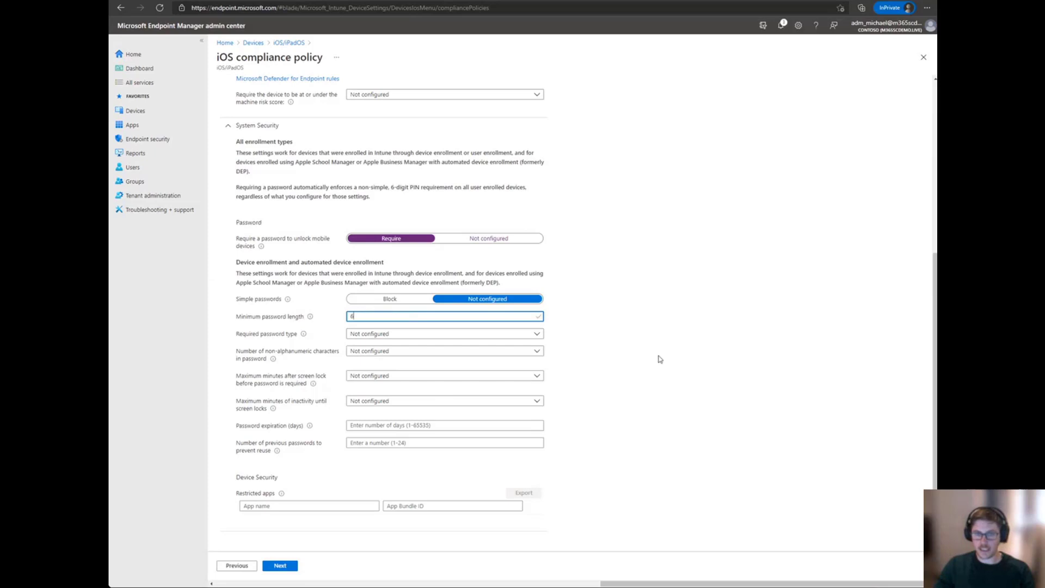
pyautogui.click(409, 335)
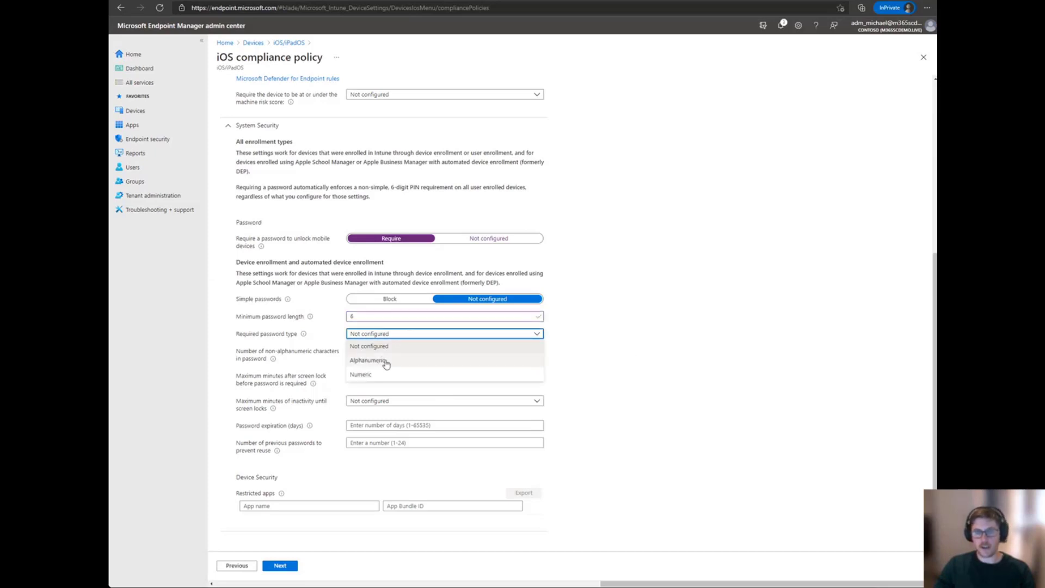
pyautogui.click(386, 361)
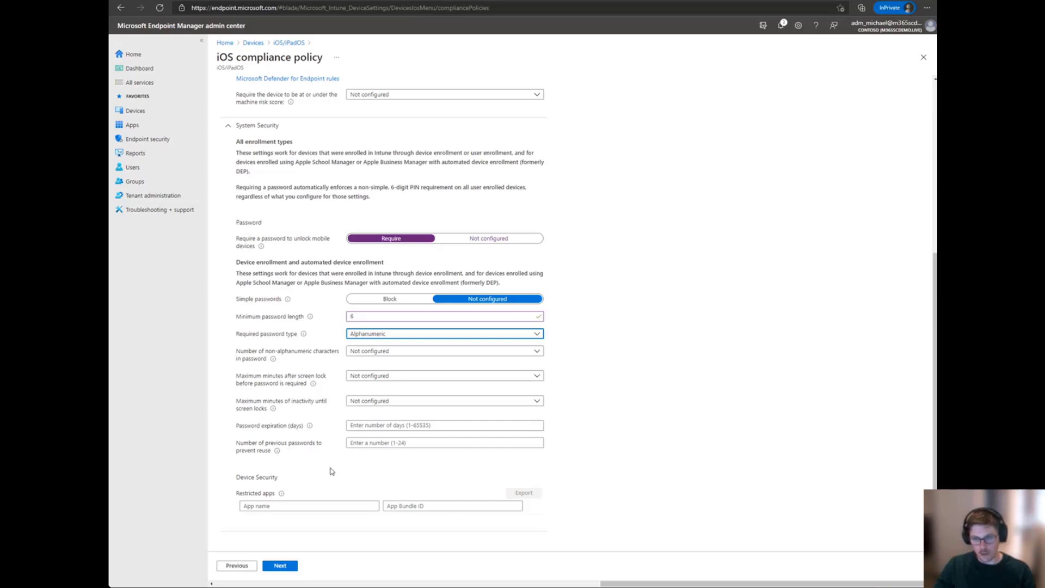
pyautogui.click(287, 567)
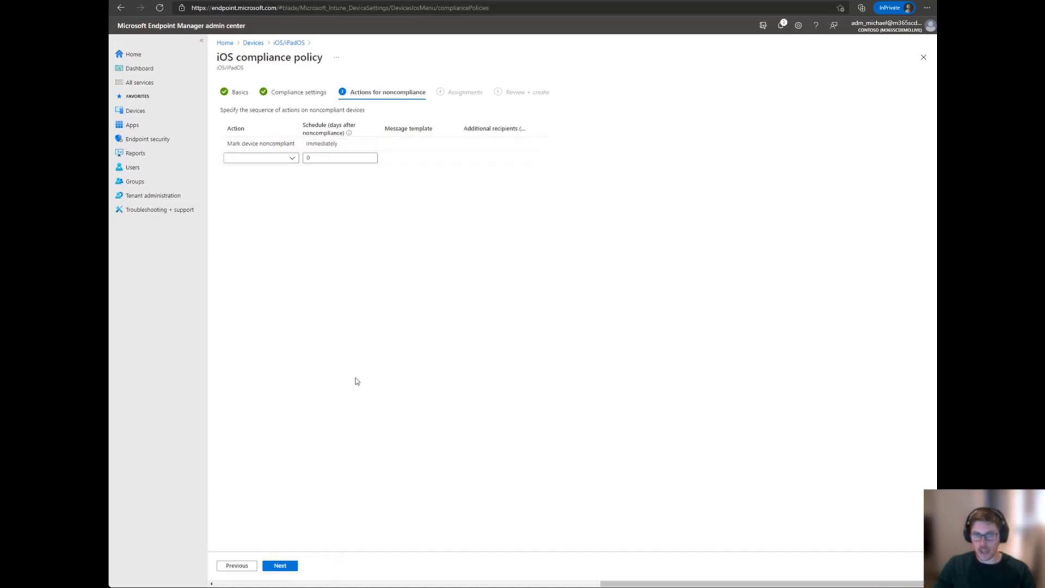
# Step: Keep the default noncompliance action and assign the policy to the All iOS and iPadOS Devices group
pyautogui.click(281, 566)
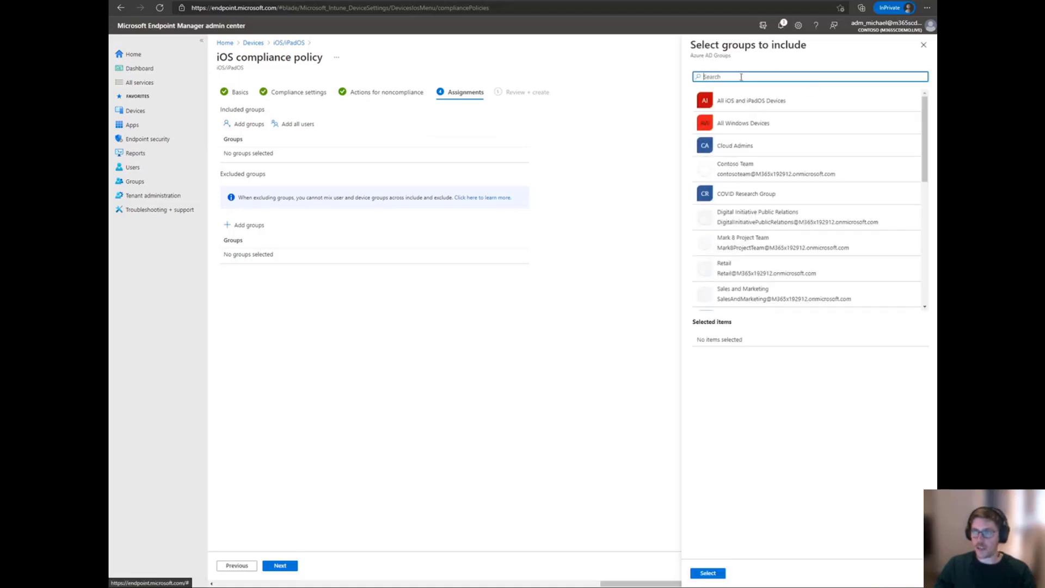
pyautogui.click(745, 108)
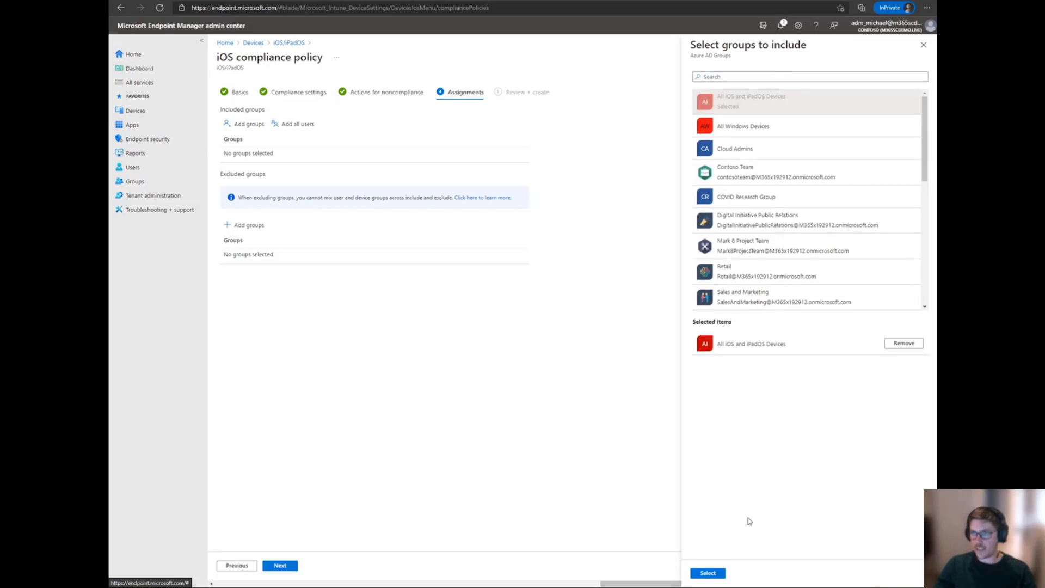
pyautogui.click(708, 574)
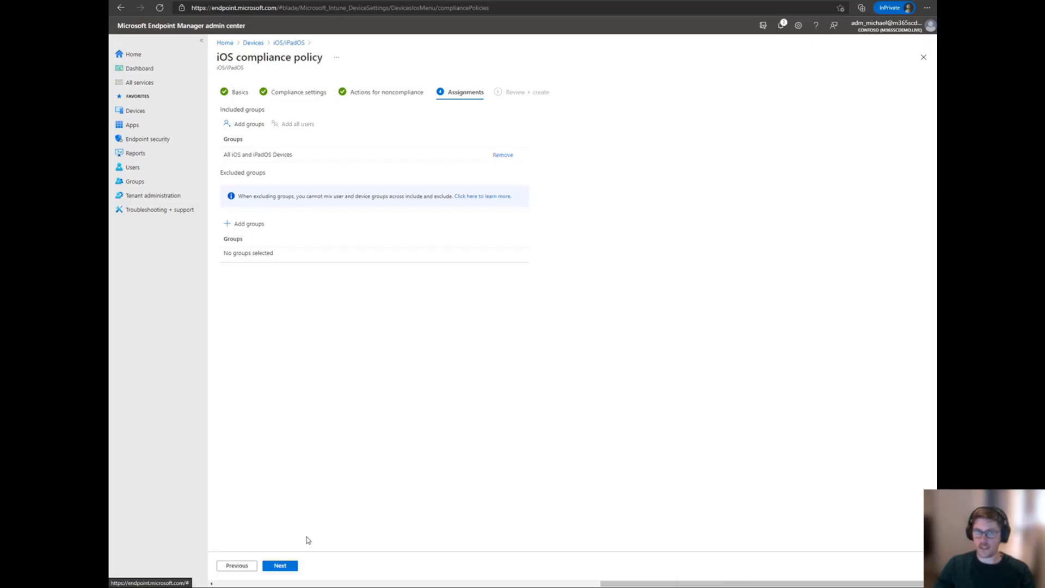
pyautogui.click(285, 566)
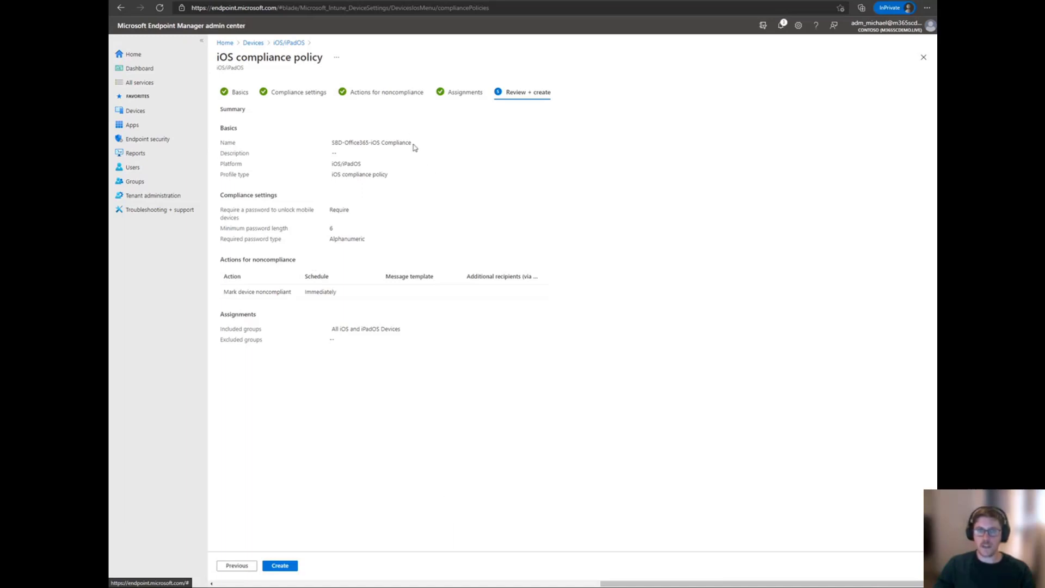
# Step: Review the policy summary and create the iOS compliance policy
pyautogui.moveTo(414, 147); pyautogui.dragTo(328, 143)
pyautogui.click(328, 143)
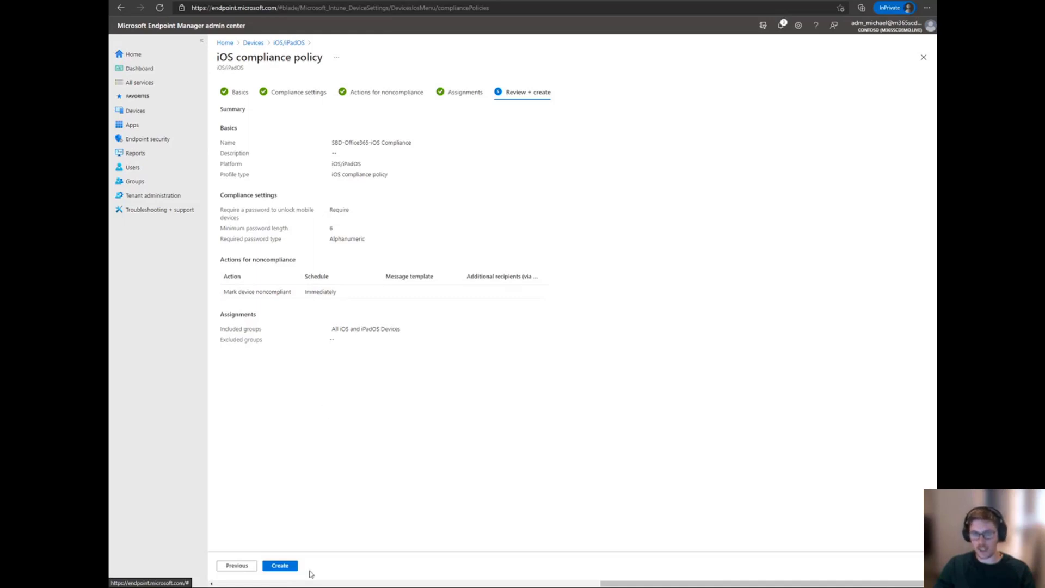
pyautogui.click(281, 567)
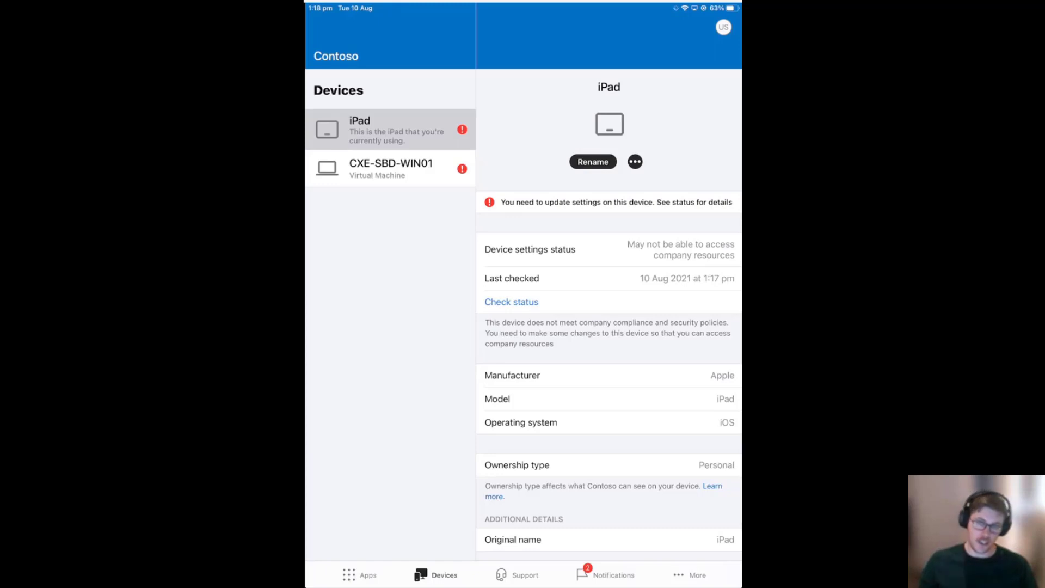
# Step: Check the iPad's required settings in Company Portal, and set the iPad's new unlock passcode through the Passcode Requirement prompt
pyautogui.click(617, 202)
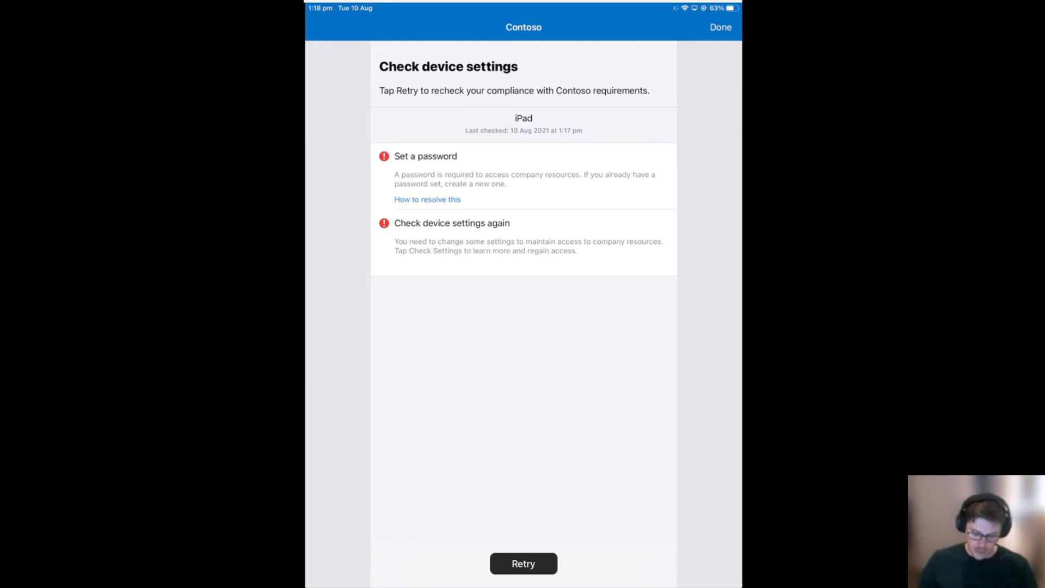
pyautogui.press('Home')
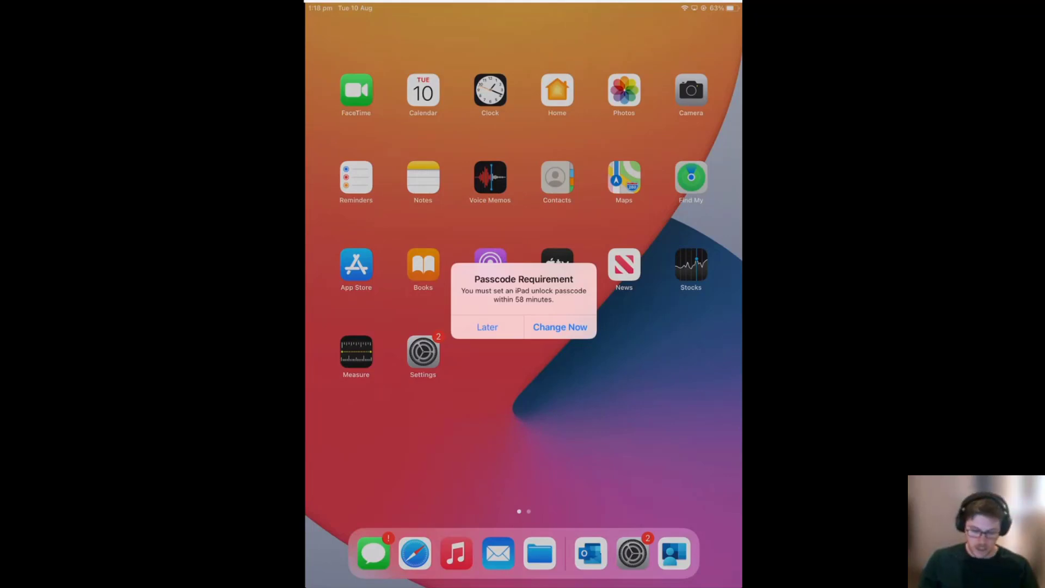
pyautogui.click(561, 327)
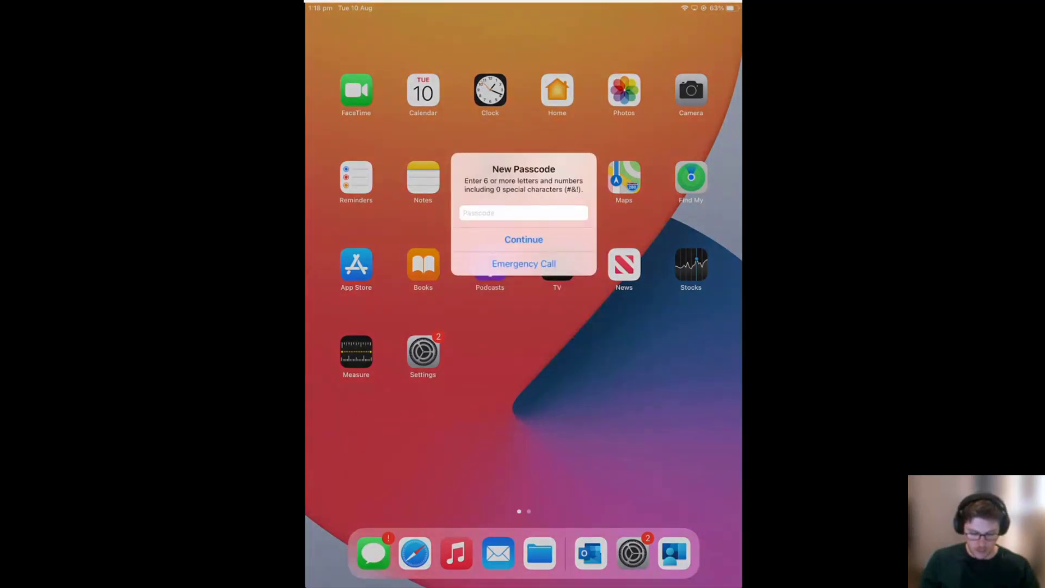
pyautogui.write('•')
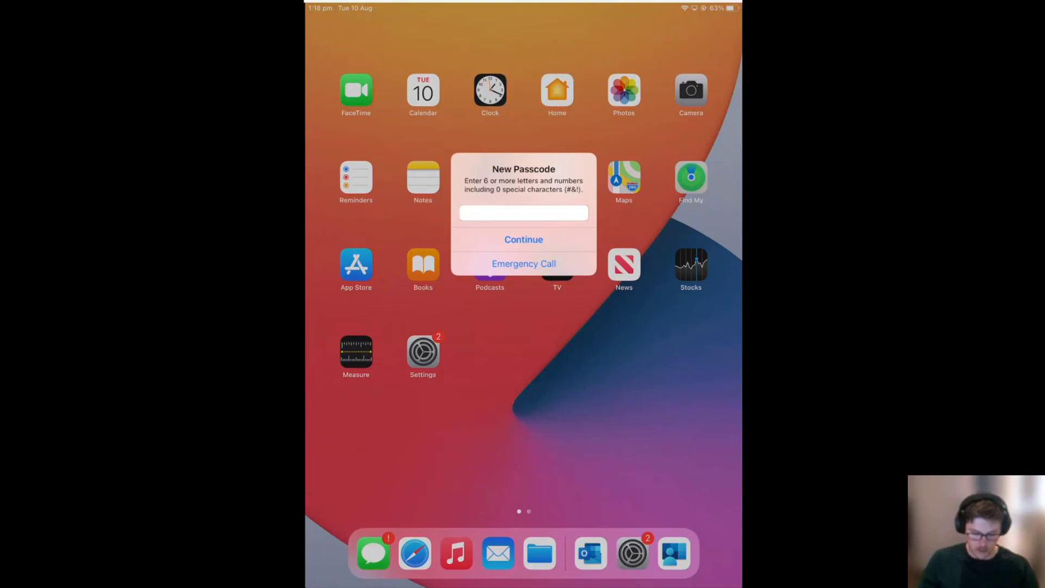
pyautogui.press('Return')
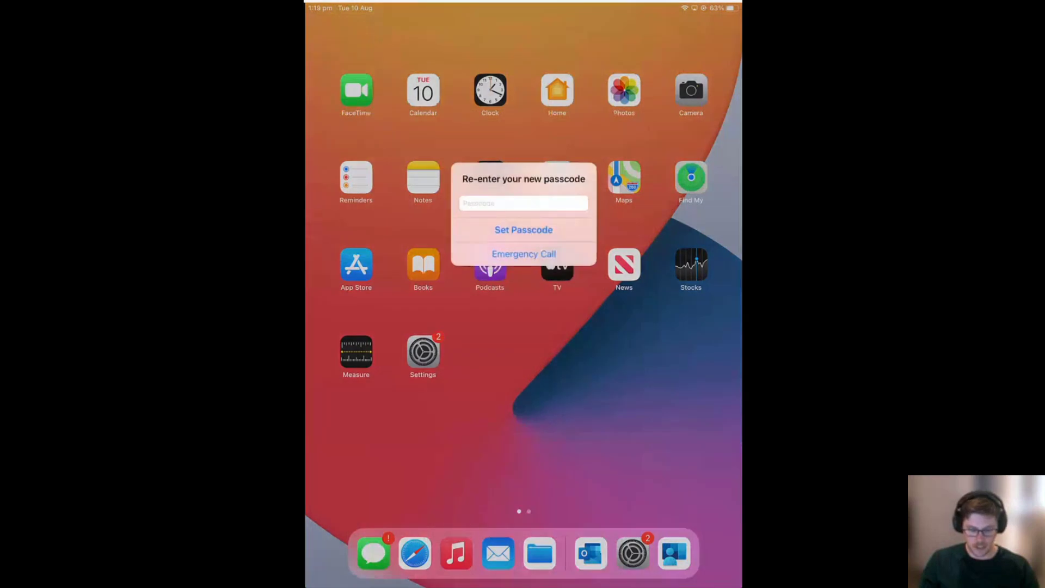
pyautogui.write('•')
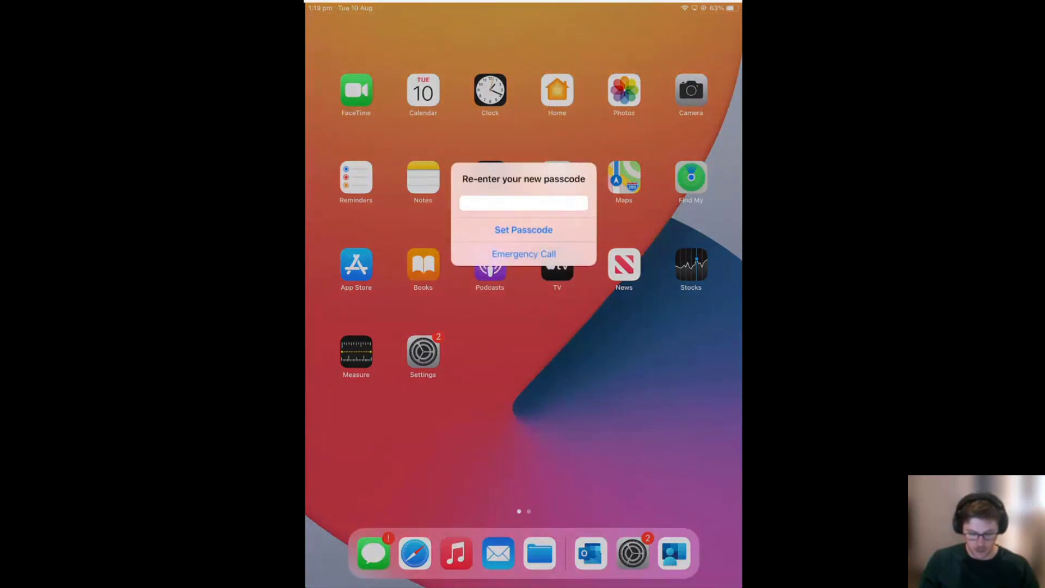
pyautogui.click(524, 229)
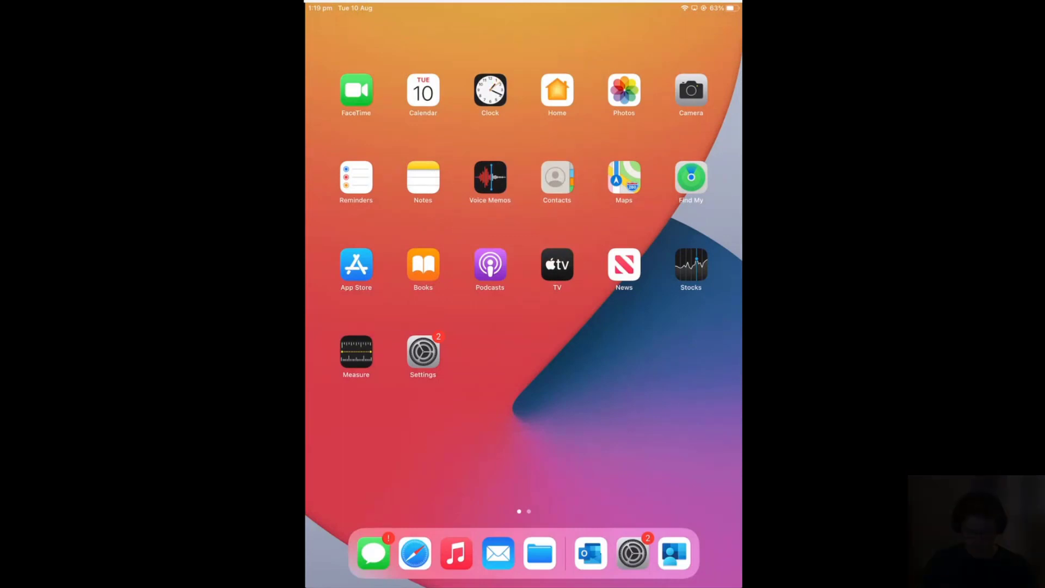
# Step: Switch to Company Portal and recheck the iPad's compliance with the Contoso requirements
pyautogui.click(674, 554)
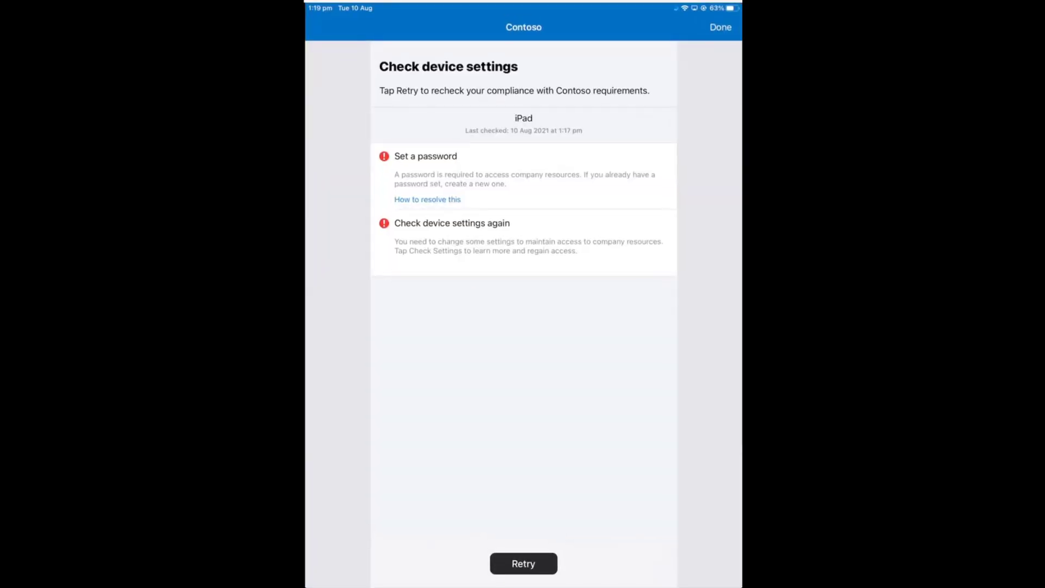
pyautogui.click(523, 563)
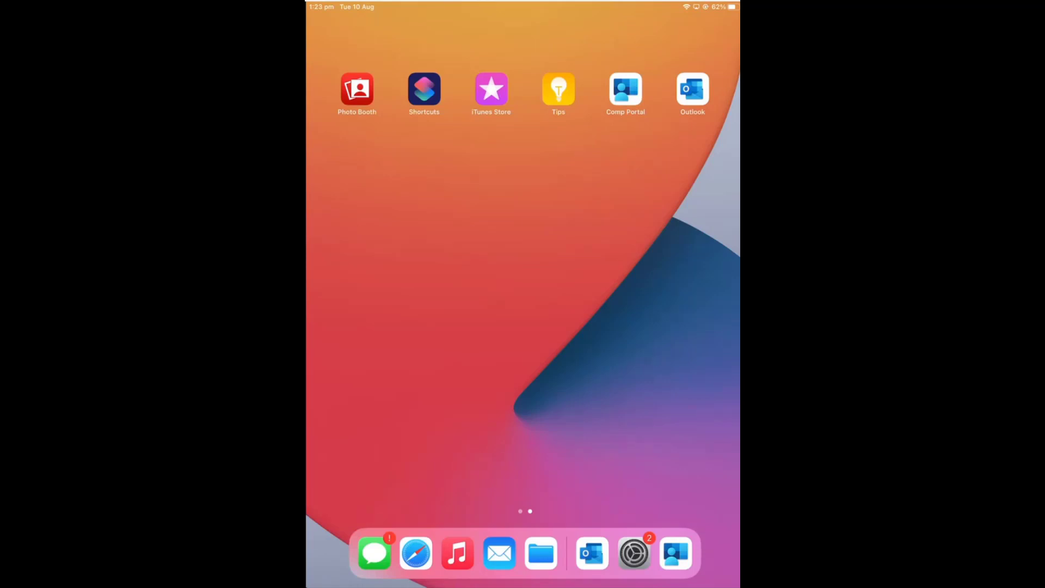
# Step: Switch to Safari on the iPad and close the old tab asking to set up the device
pyautogui.click(416, 553)
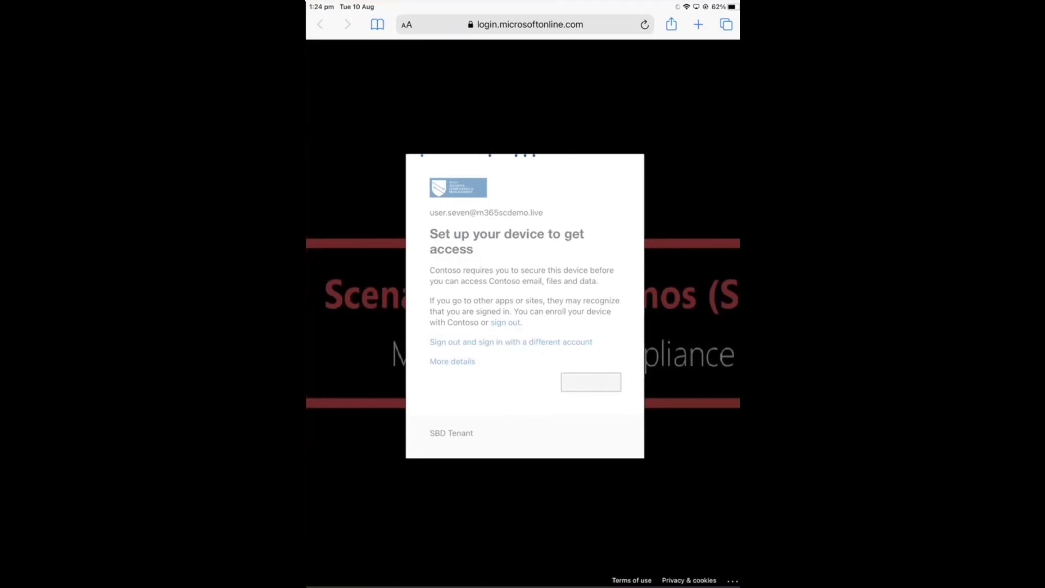
pyautogui.click(727, 24)
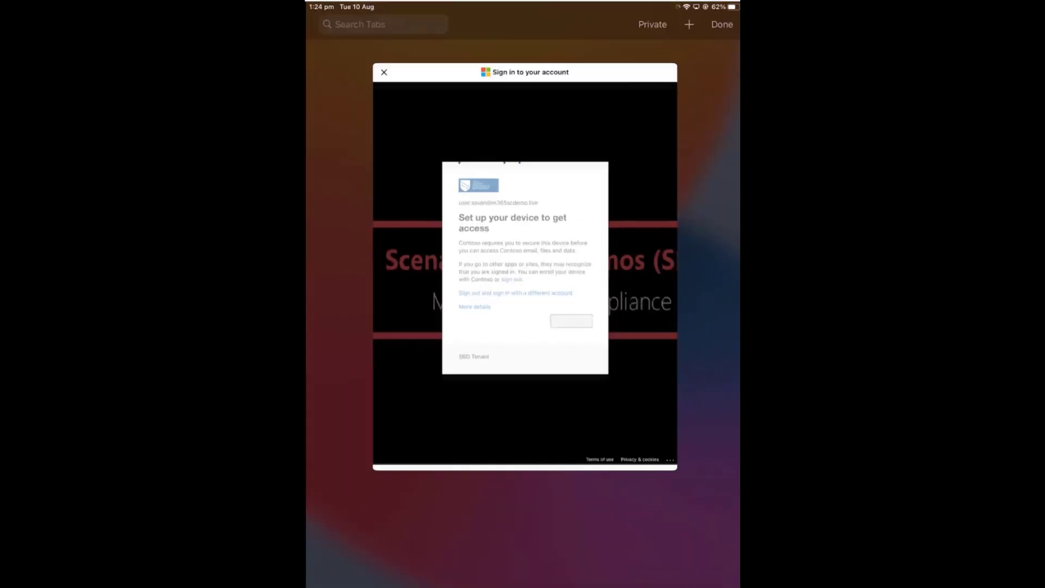
pyautogui.click(387, 74)
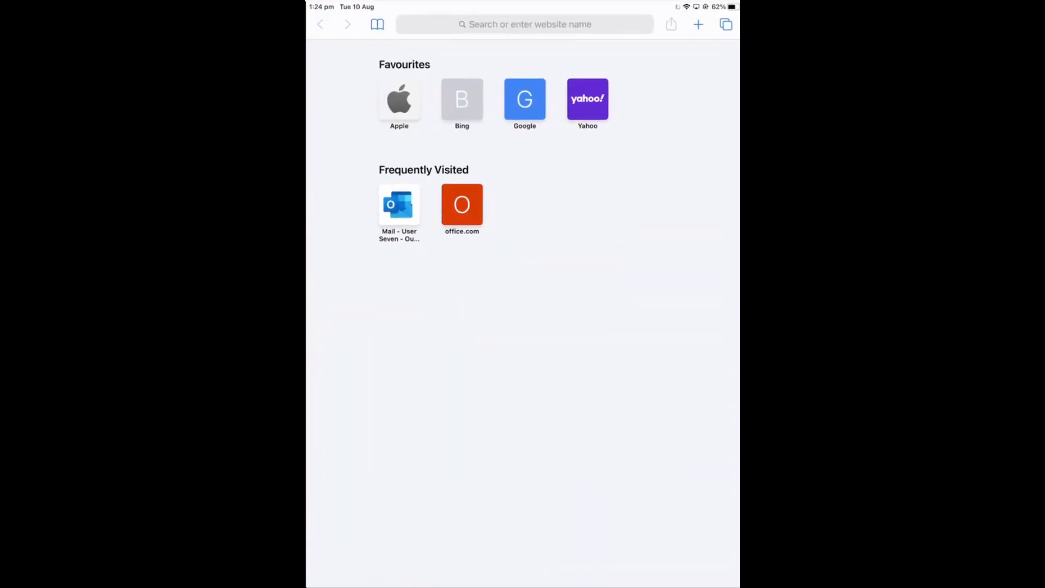
# Step: Open portal.office.com on the iPad, allow use of the client certificate, and choose to stay signed in
pyautogui.write('portal.o')
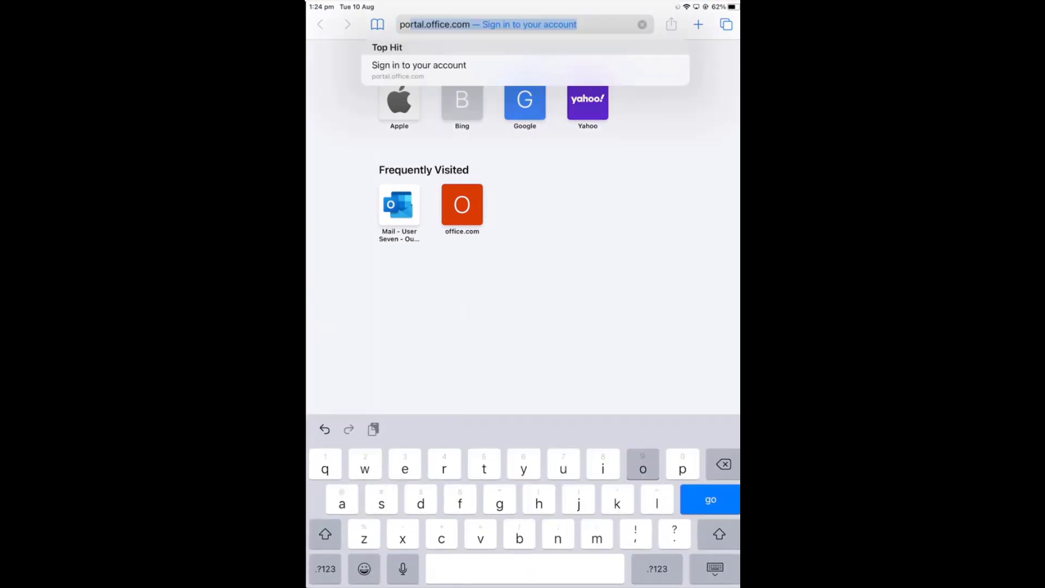
pyautogui.write('ffice.com')
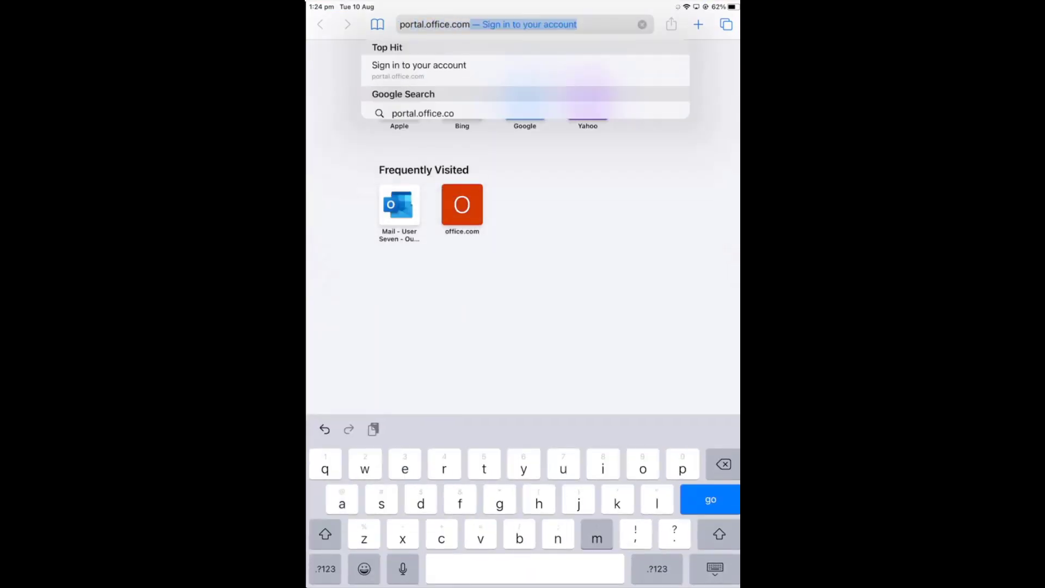
pyautogui.press('Return')
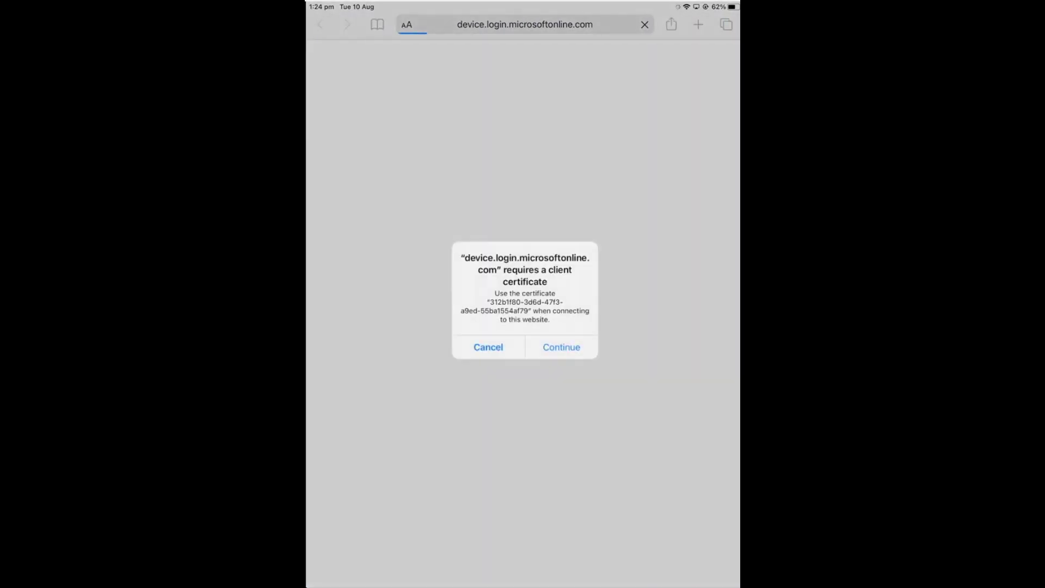
pyautogui.click(561, 348)
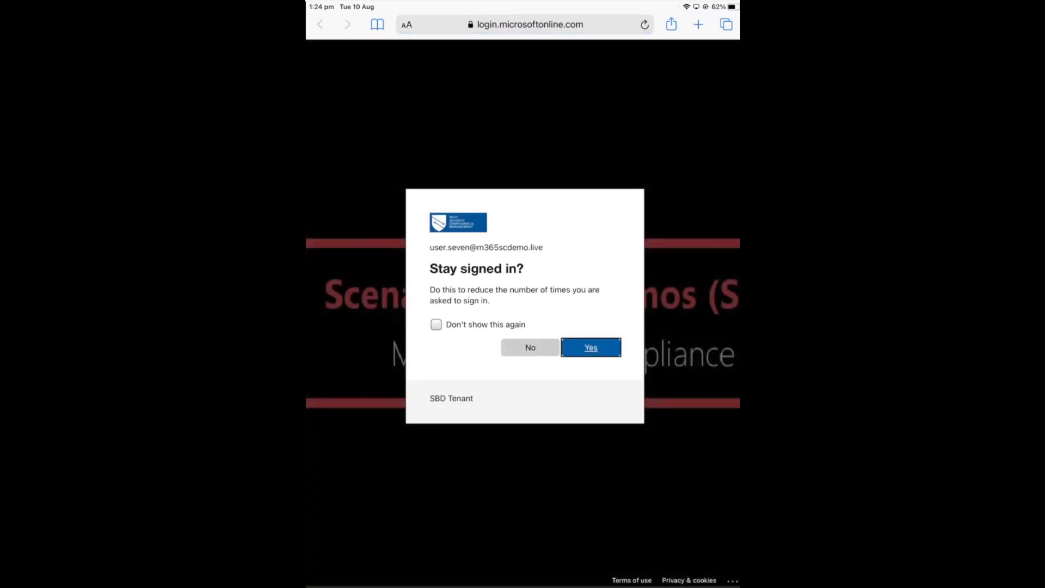
pyautogui.click(591, 347)
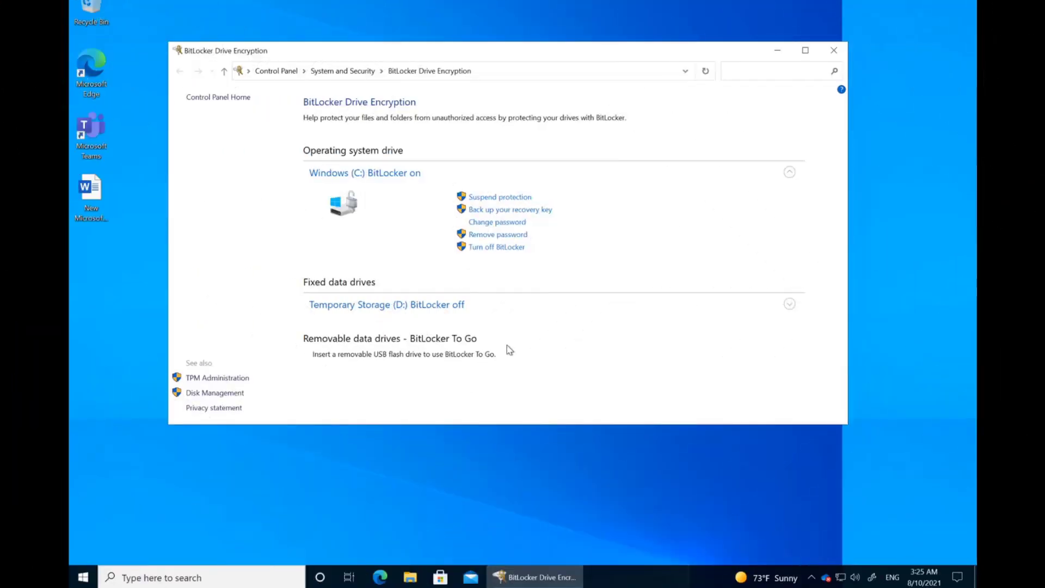
# Step: Switch to Microsoft Edge on the Windows 10 device, open portal.office.com, and sign in with the account connected to Windows
pyautogui.click(455, 523)
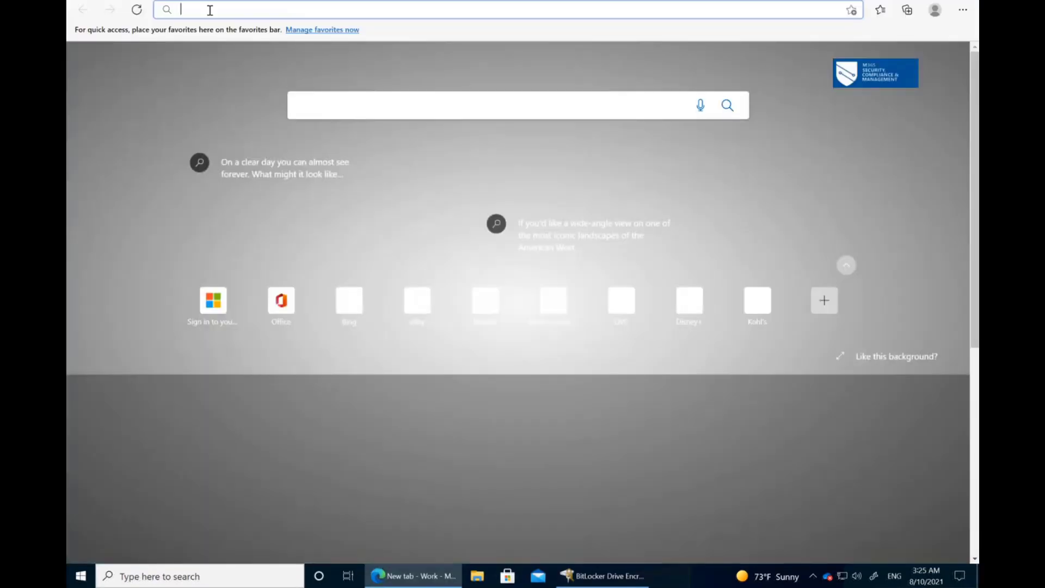
pyautogui.write('portal.o')
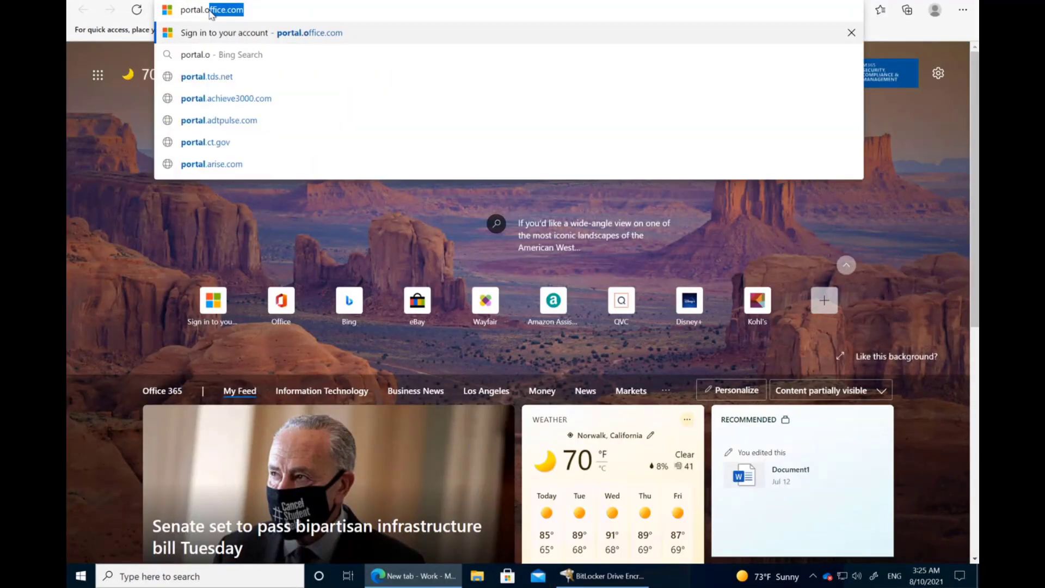
pyautogui.write('ffice.com')
pyautogui.press('Return')
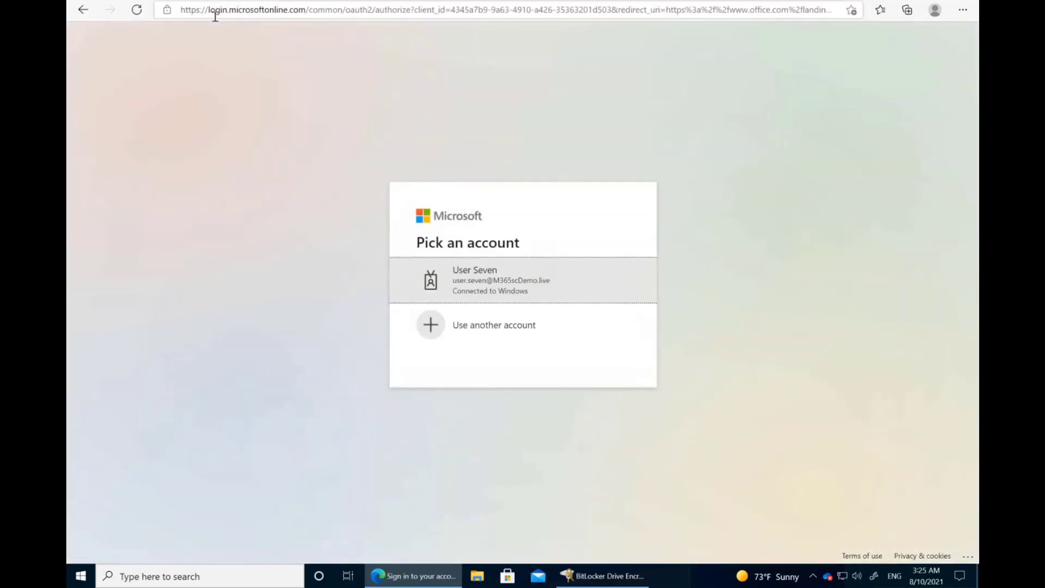
pyautogui.click(541, 280)
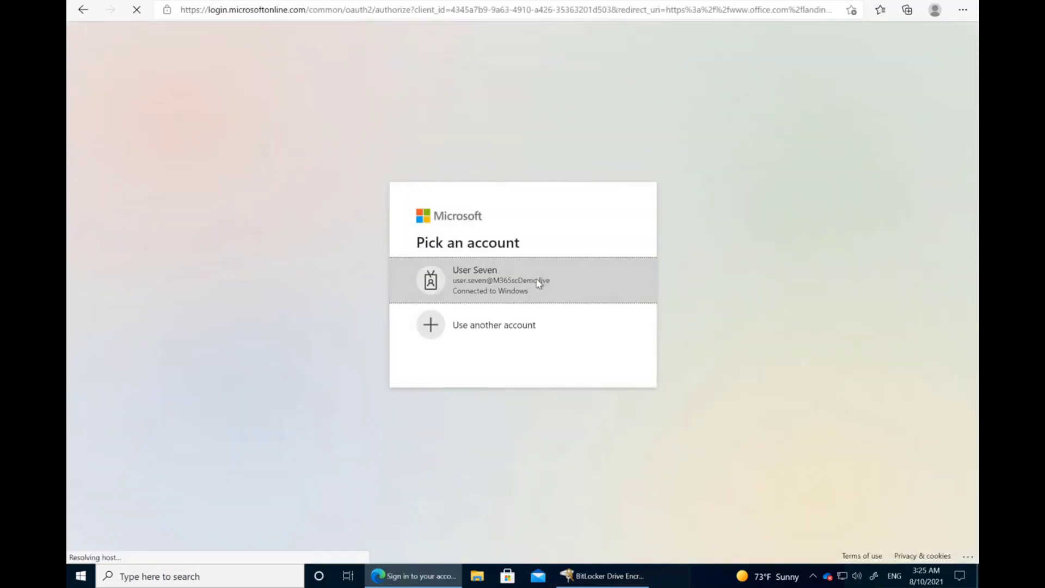